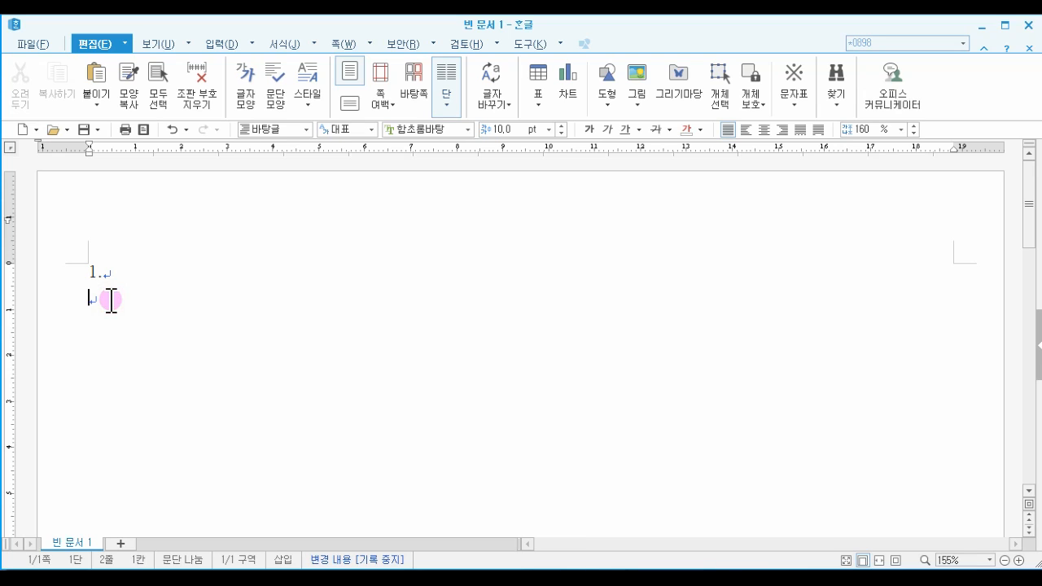
Step: Enter the English smart home market paragraph (48.7 billion dollars, 9.4% growth) and its Korean version under item 1, with item 2 further below
type("The total value of global smart home market was estimated to be about 48.7 billion dollars. Smart home market size of Korea is expected to grow with annual growth rate of about 9.4%. 2018년 세계 스마트홈 시장의 총 가치는 약 487억 달러로 추산되었다. 한국의 스마트홈 시장규모는 2025년에는 연간 약 9.4%의 성장률을 보이며 약 31조원까지 성장할 것으로 예상된다.")
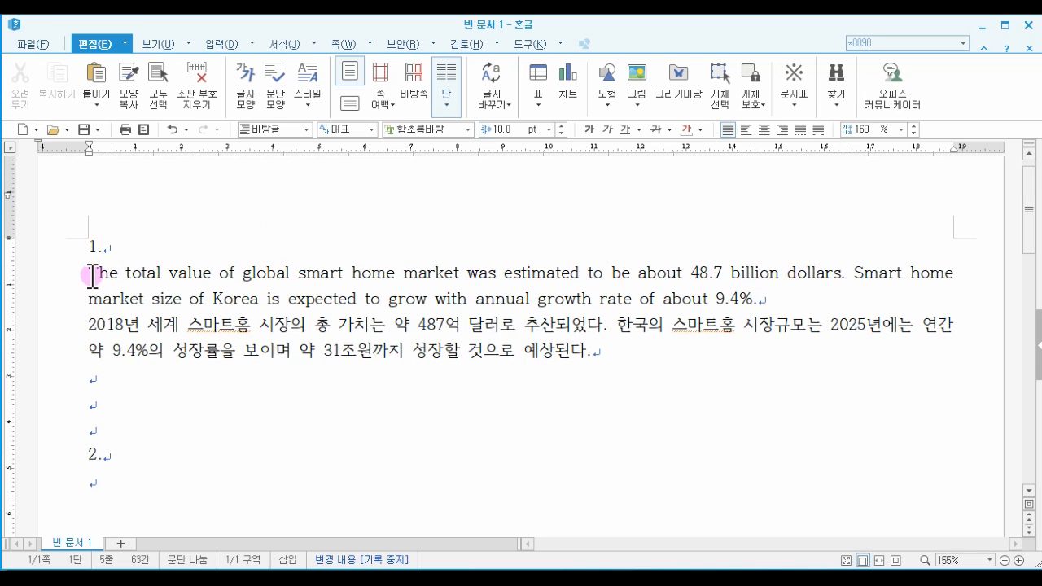
Step: Start a new paragraph style for the English and Korean paragraphs under item 1 and name it smart
left_click_drag(90, 274, 632, 350)
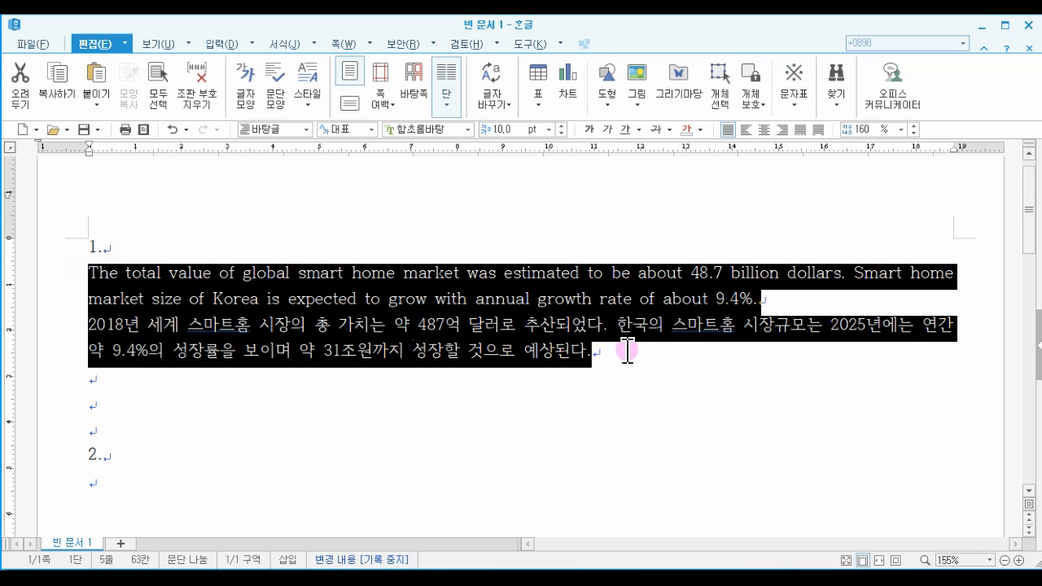
key("F6")
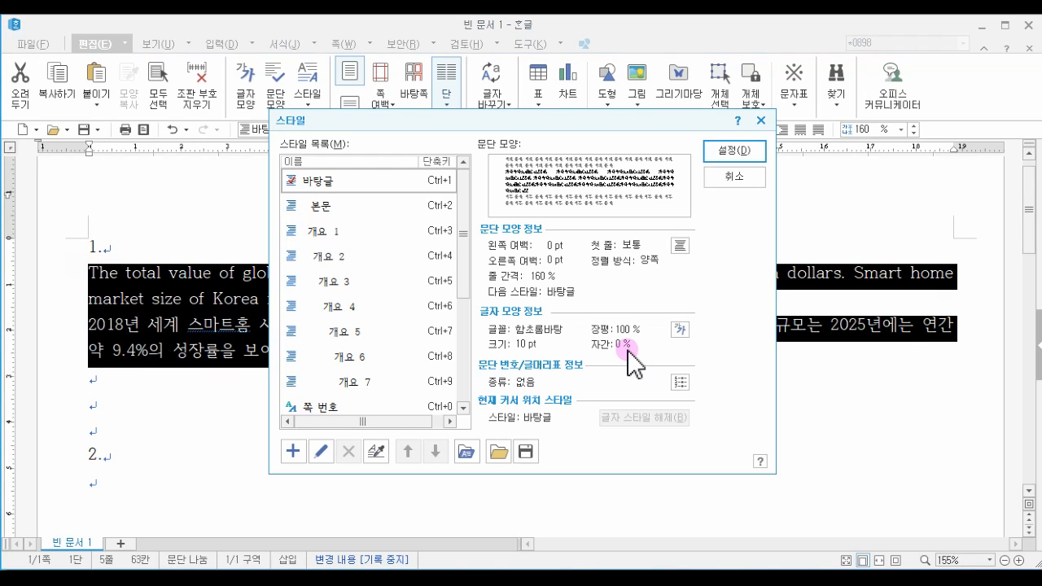
left_click(292, 460)
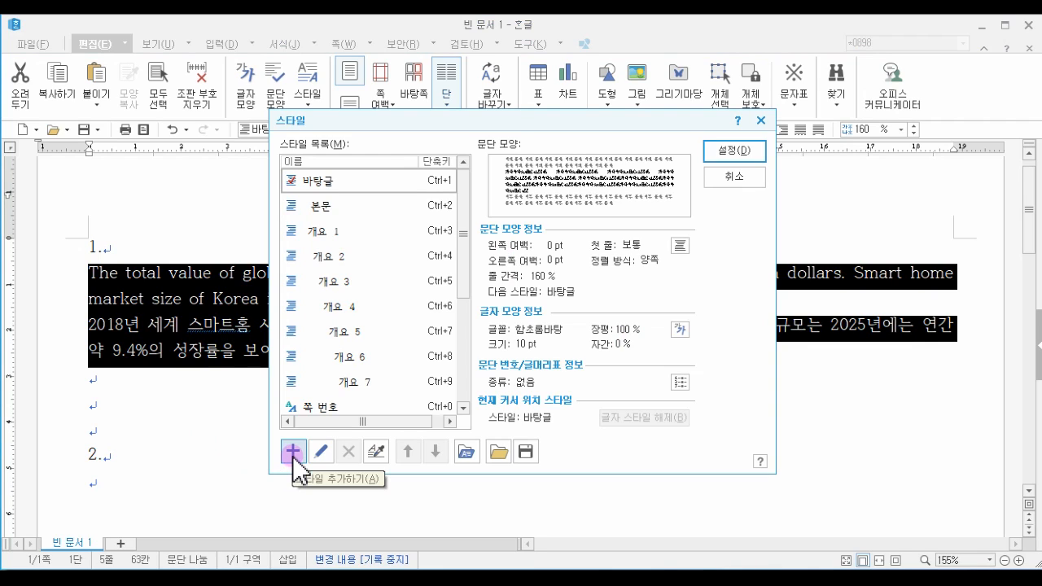
left_click(292, 452)
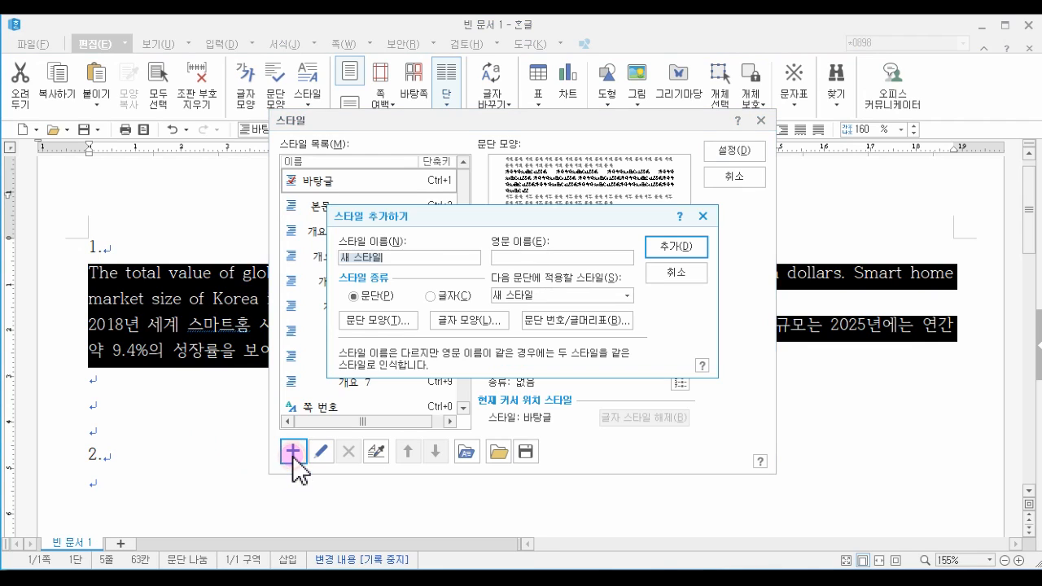
left_click(399, 257)
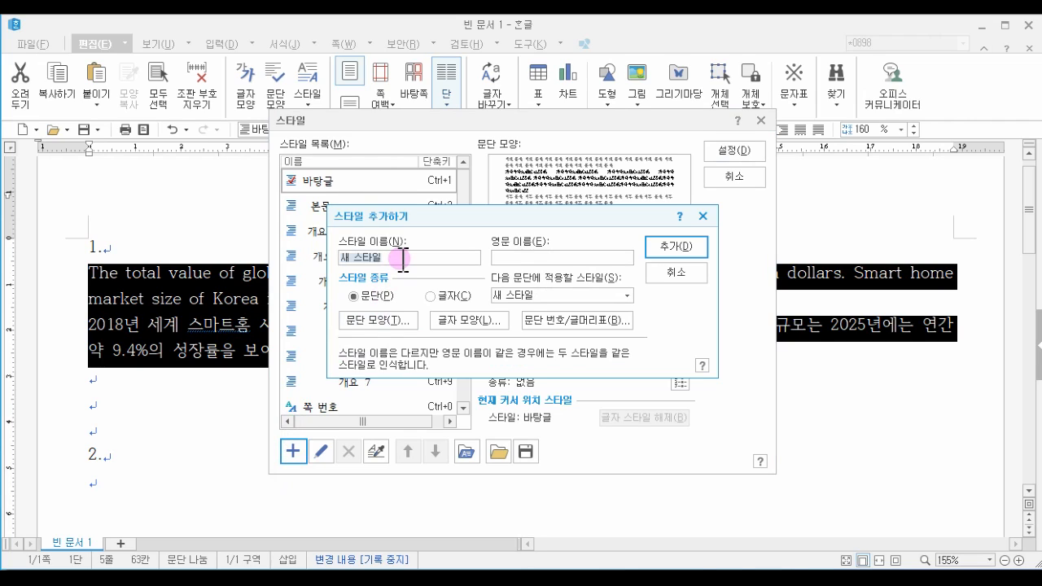
type("ㄴ")
key("Hangul")
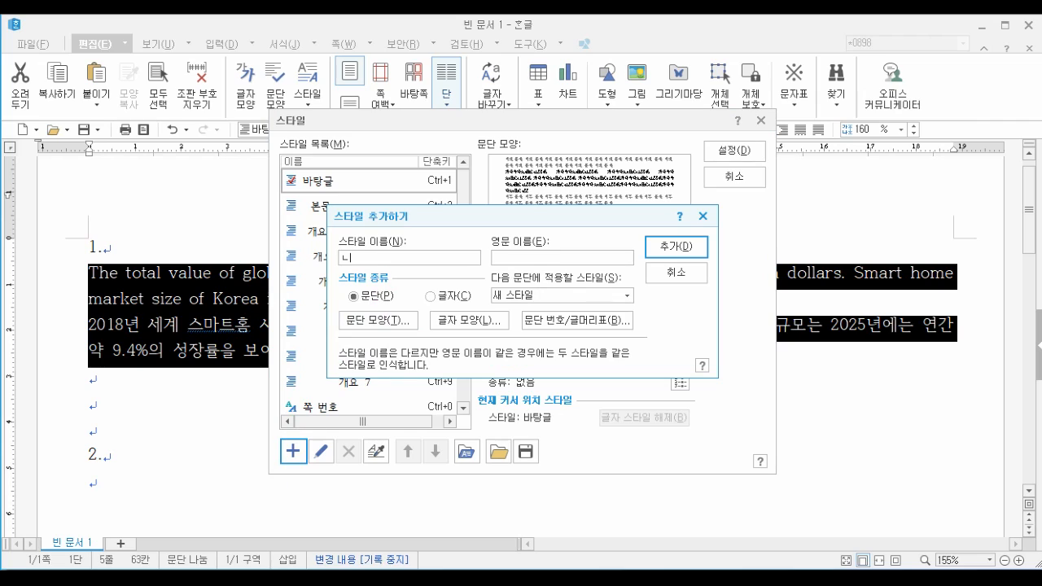
key("BackSpace")
type("smart")
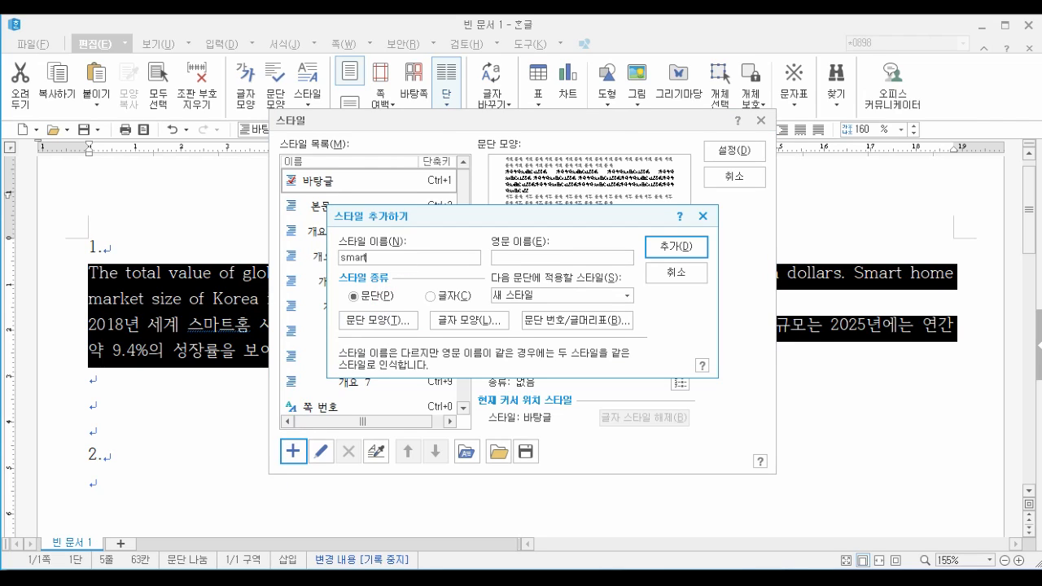
Step: Set the new style's paragraph shape to a 10 pt left margin and 10 pt spacing below the paragraph
left_click(394, 322)
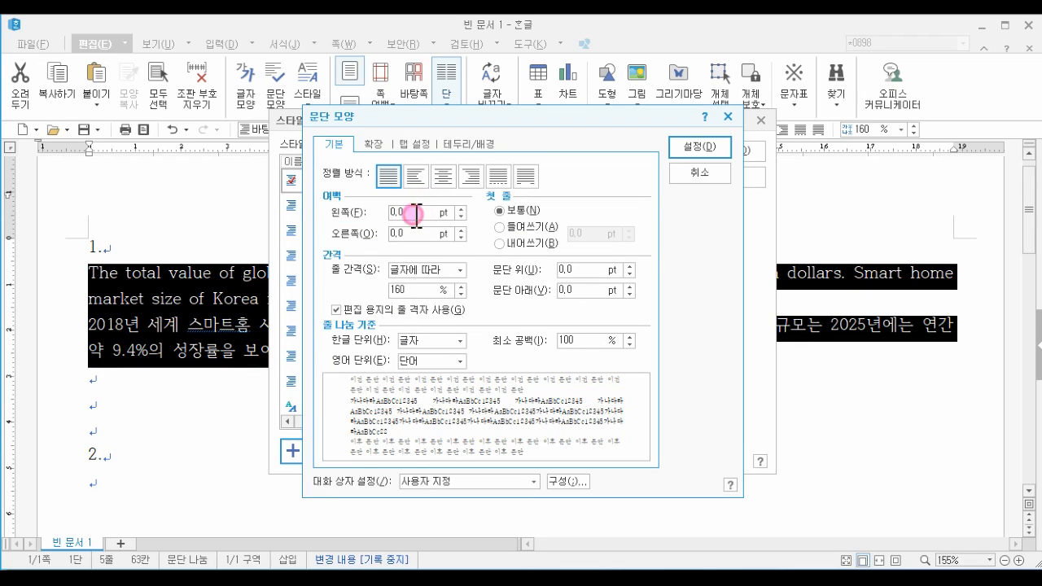
left_click_drag(416, 214, 388, 212)
type("10")
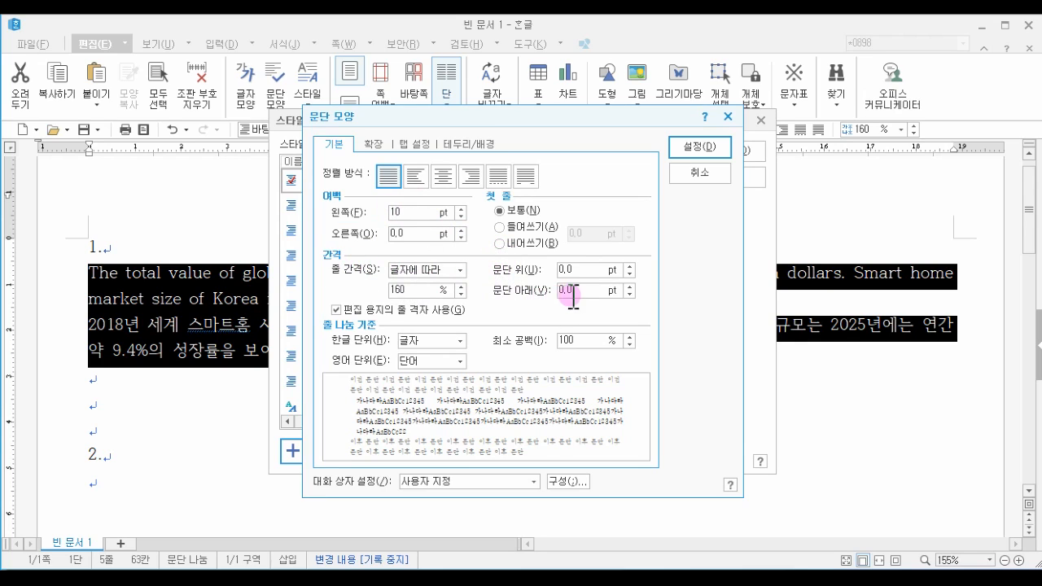
left_click_drag(573, 295, 530, 291)
type("10")
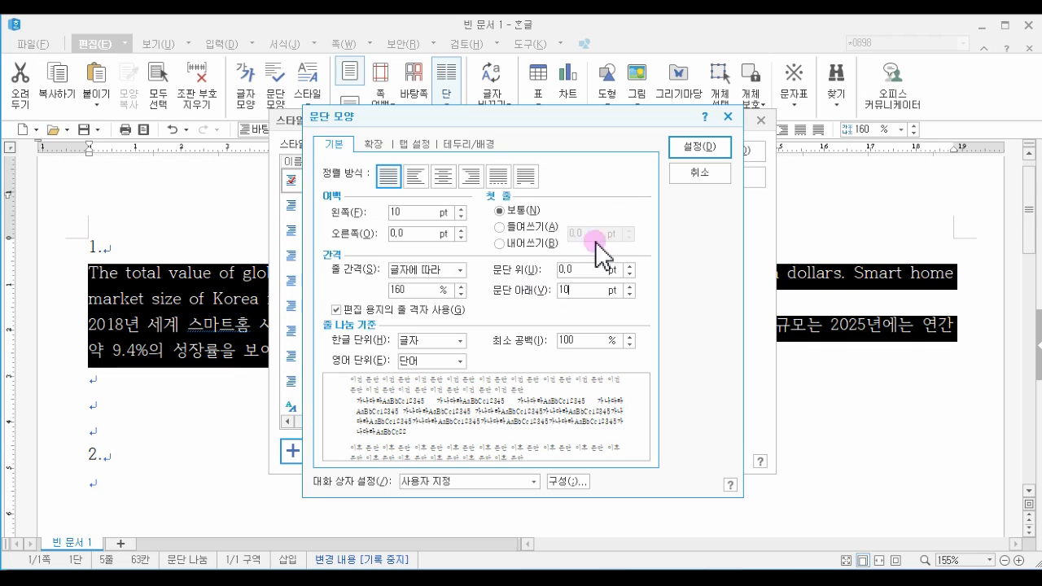
left_click(700, 148)
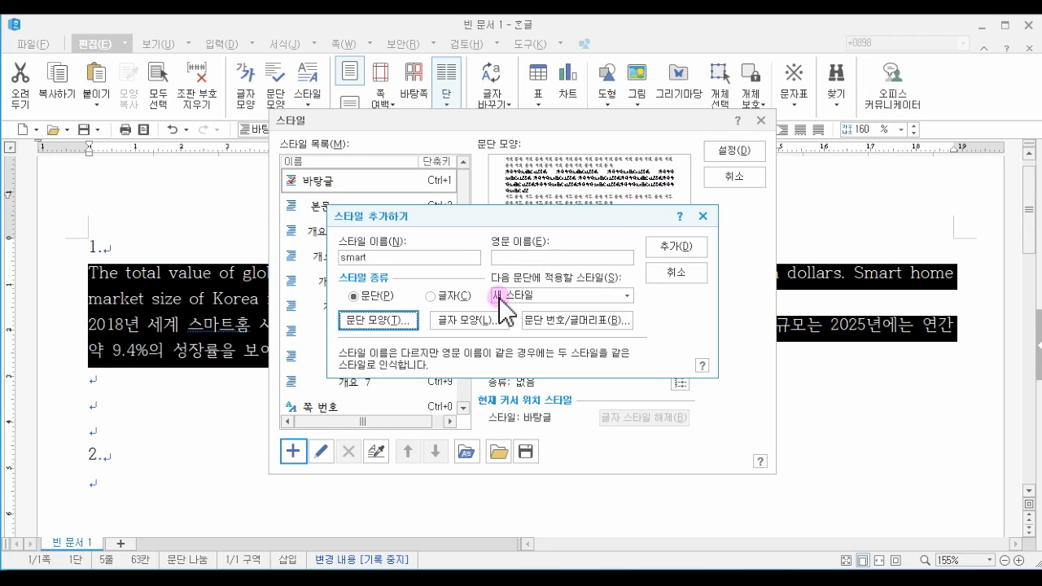
Step: In the new style's character shape, set the letter spacing to -5% and the character width ratio to 95%
left_click(478, 327)
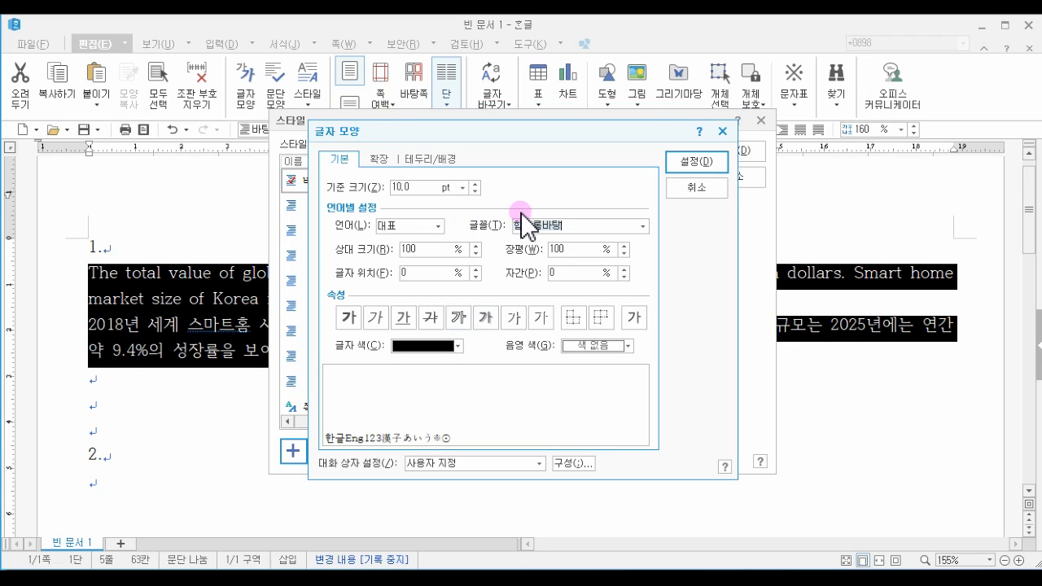
left_click(564, 275)
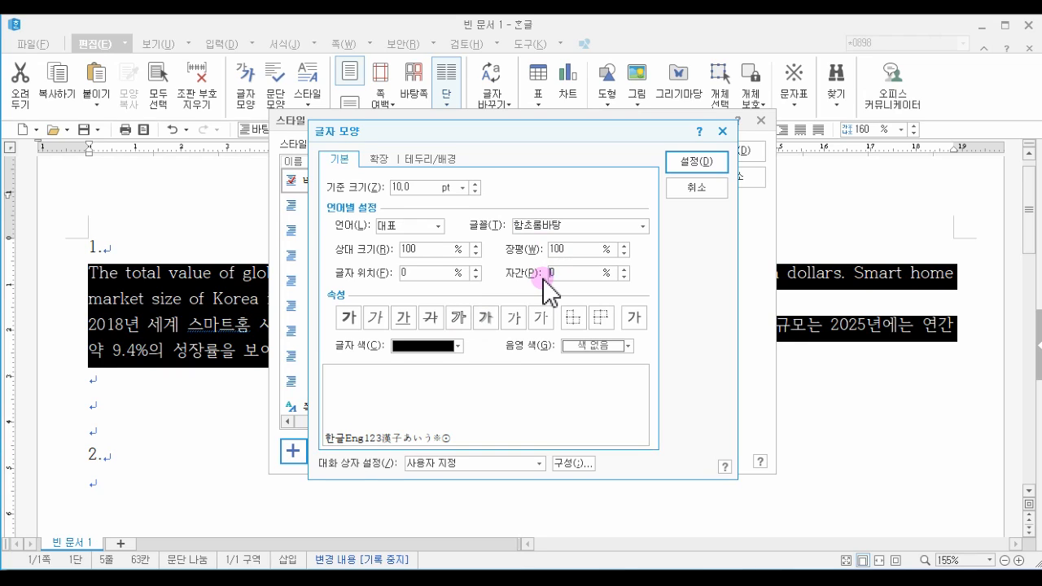
type("-5")
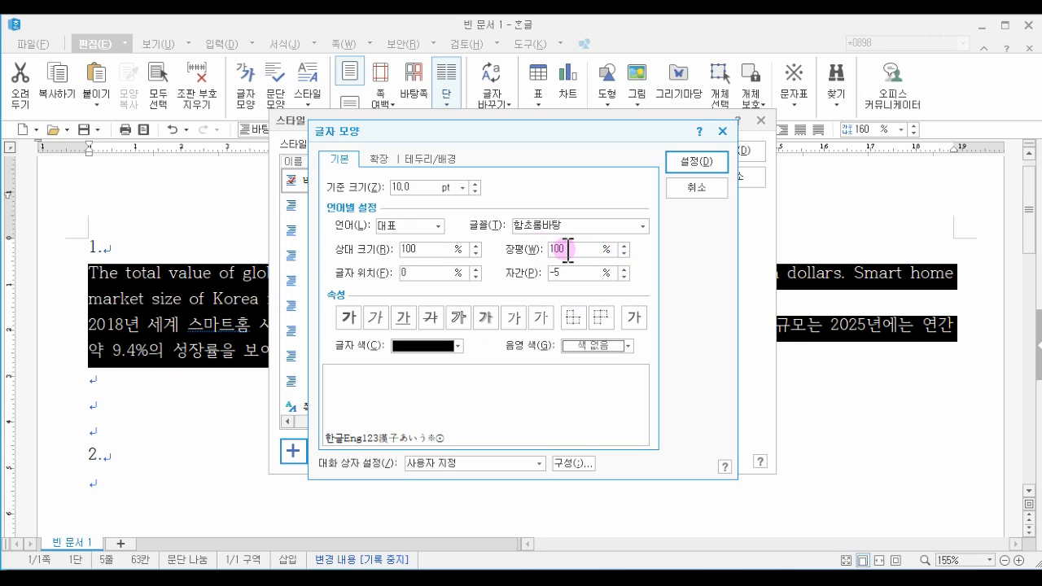
left_click(624, 254)
left_click(624, 254)
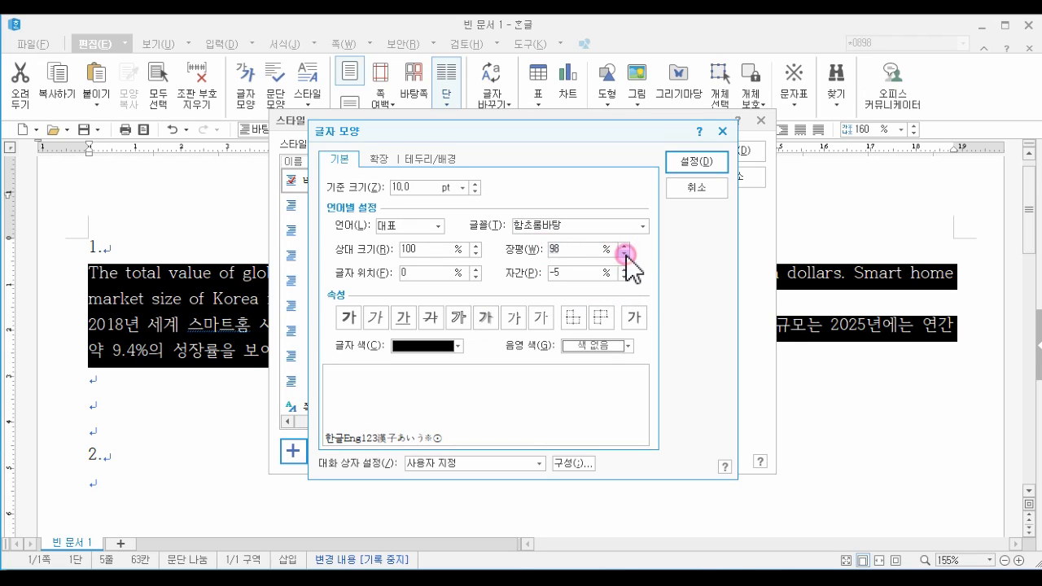
left_click(624, 254)
left_click(624, 253)
left_click(624, 254)
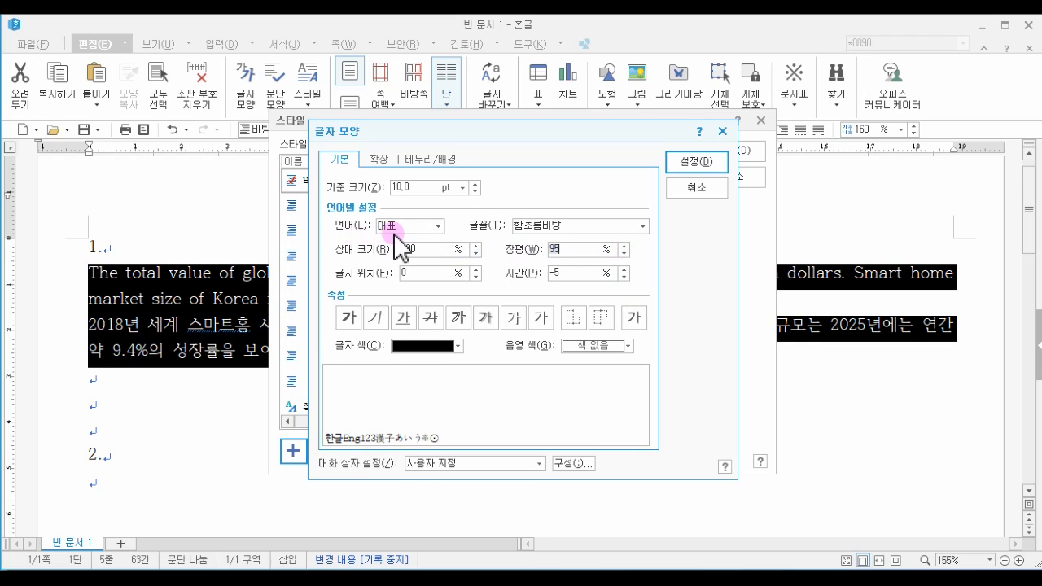
Step: Set the style's font for Korean text (한글) to 돋움
left_click(437, 227)
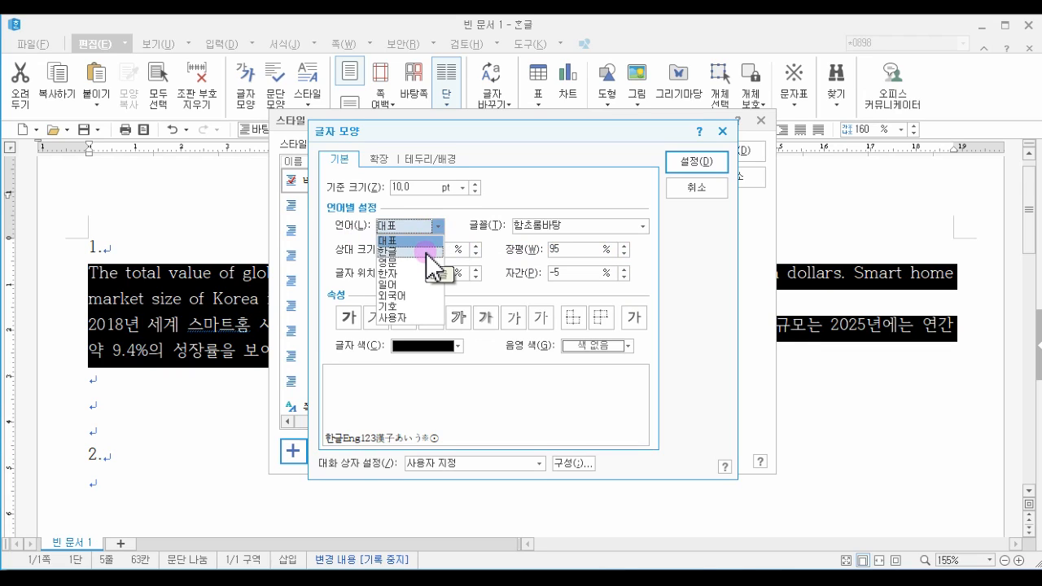
left_click(426, 253)
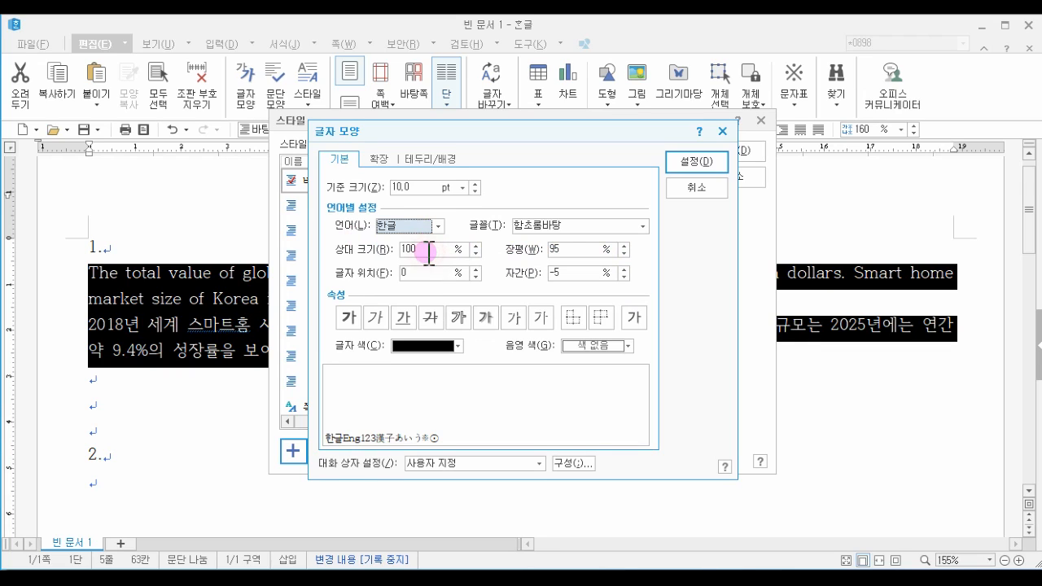
left_click(585, 231)
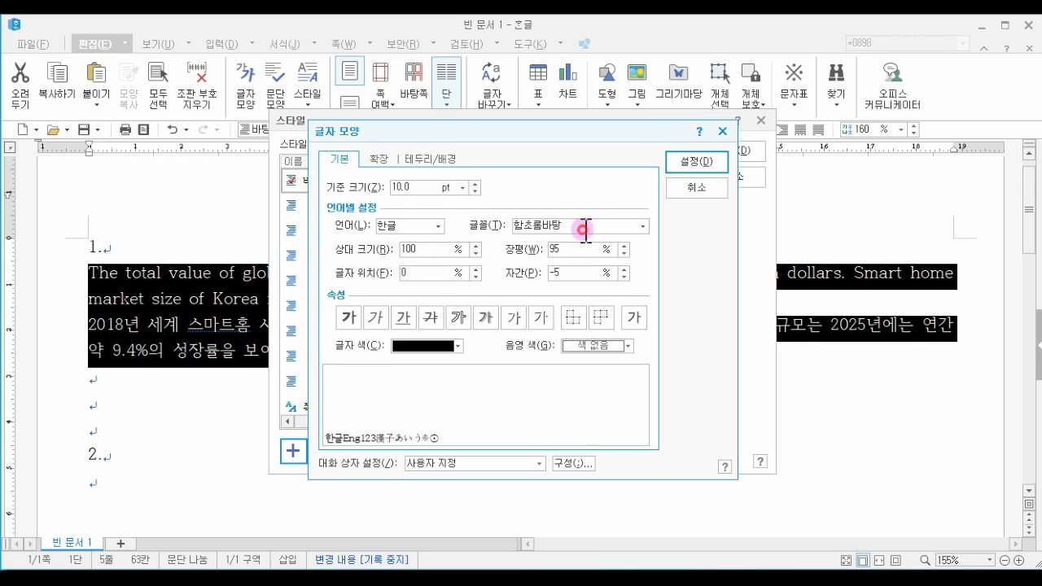
left_click(644, 226)
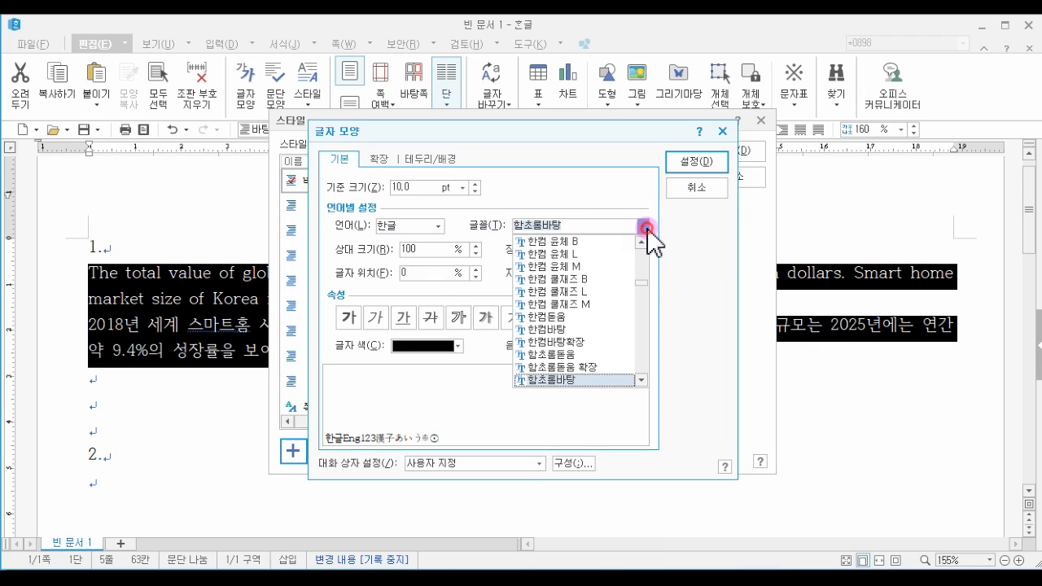
left_click_drag(639, 280, 643, 258)
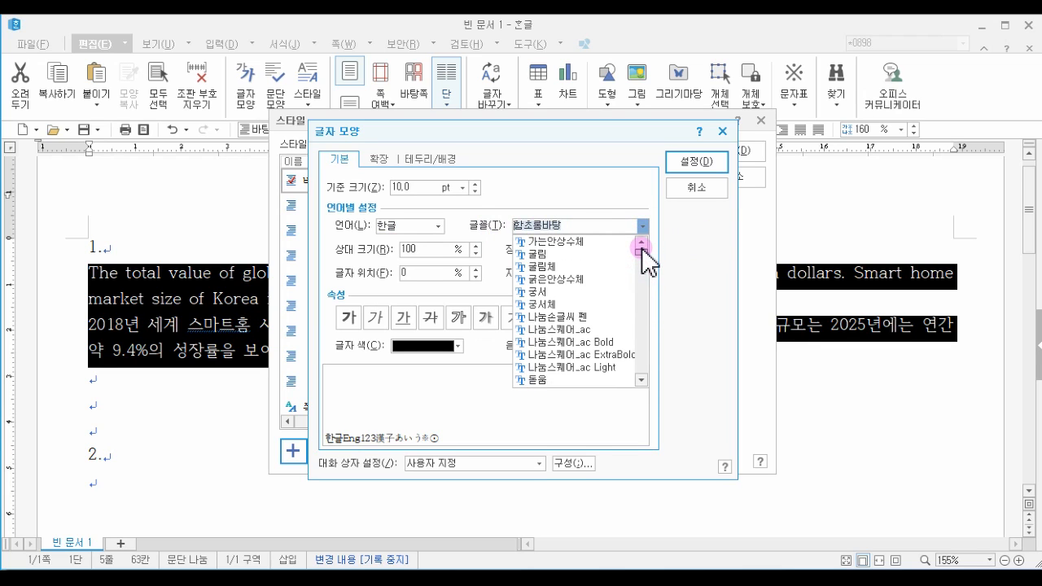
left_click(537, 379)
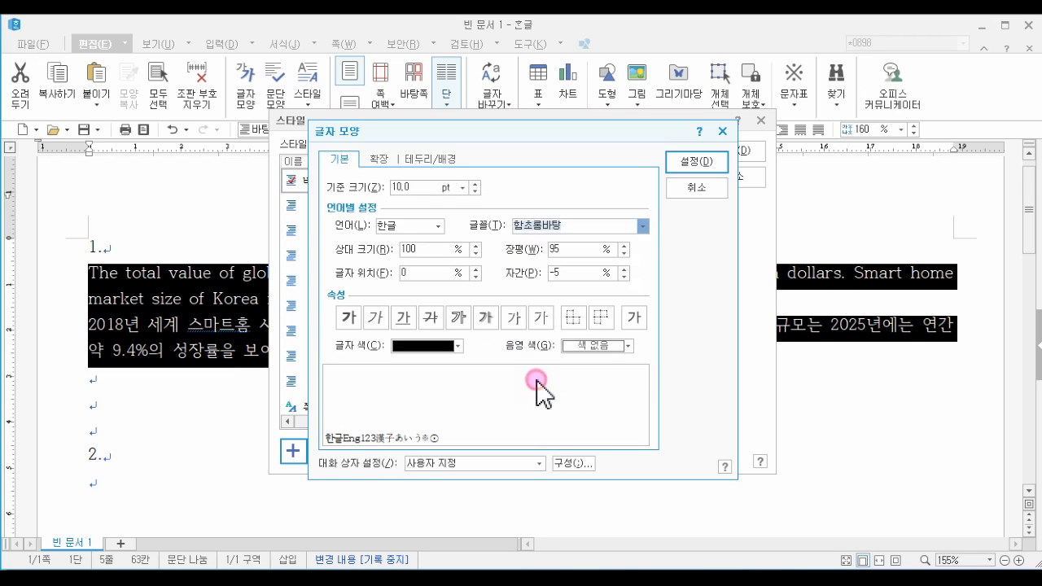
Step: Set the style's font for English text (영문) to 굴림 and accept the character shape settings
left_click(437, 228)
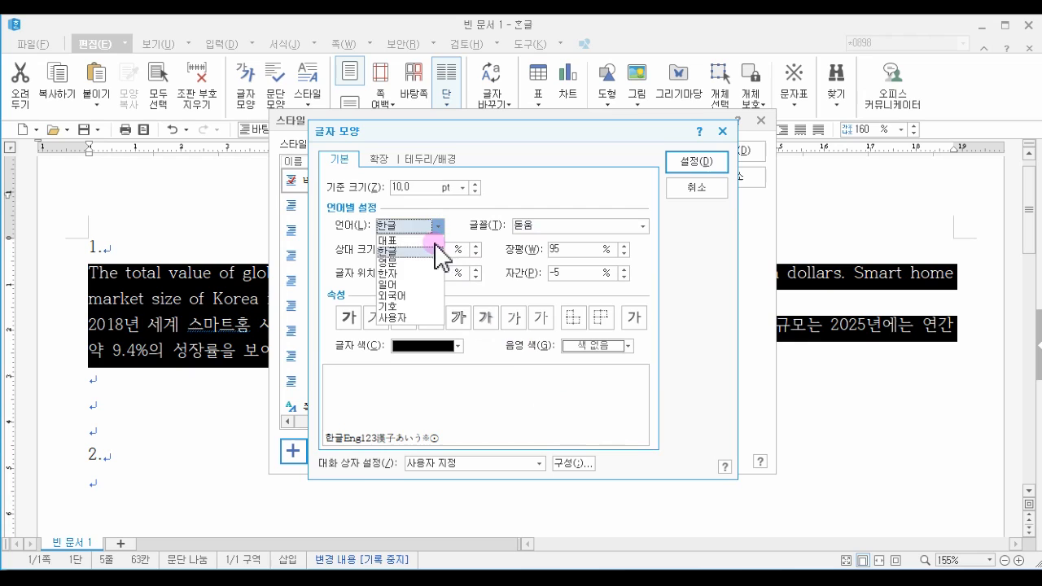
left_click(422, 265)
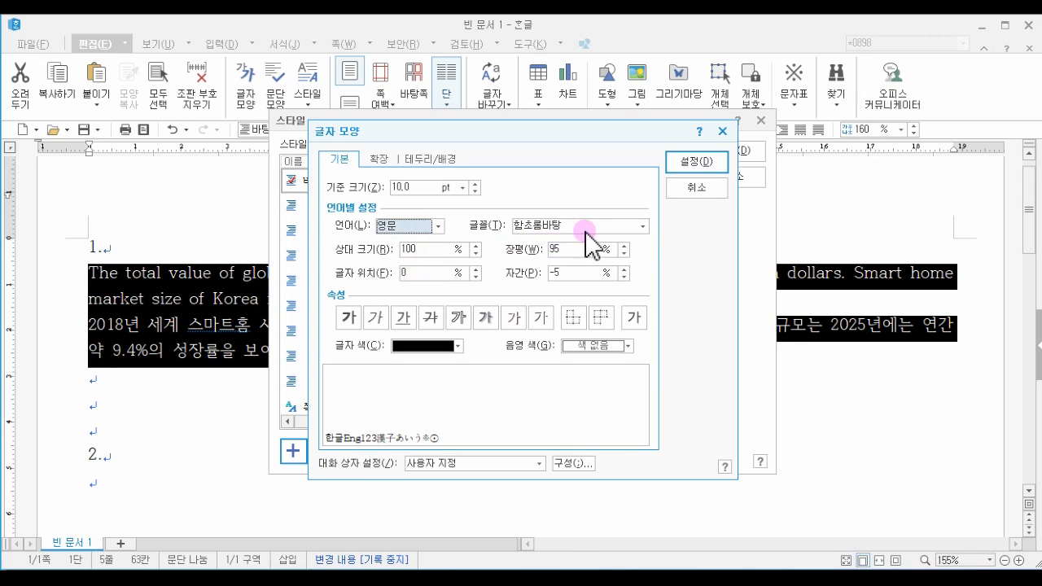
left_click(643, 228)
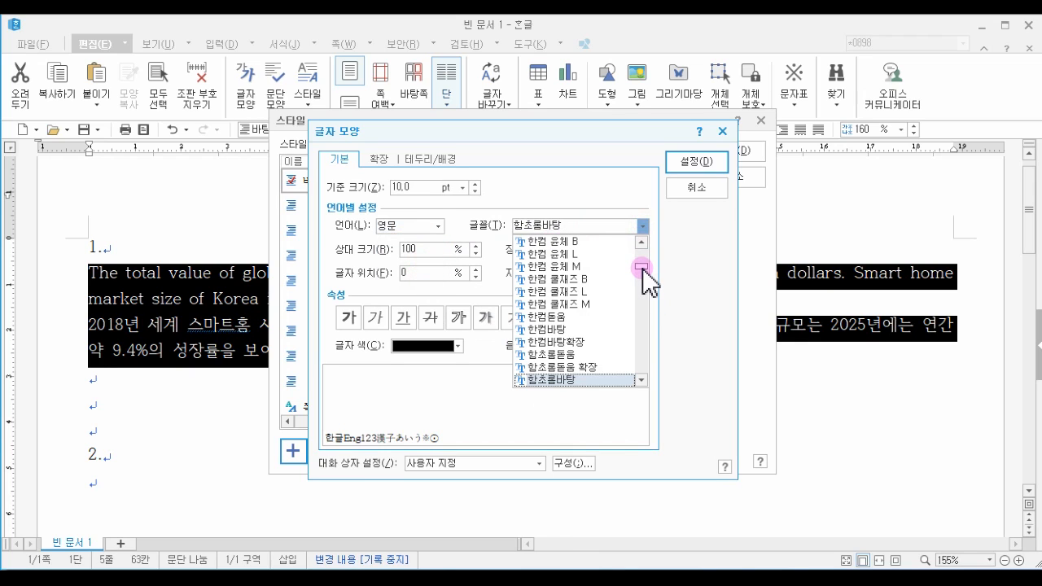
left_click_drag(644, 279, 648, 251)
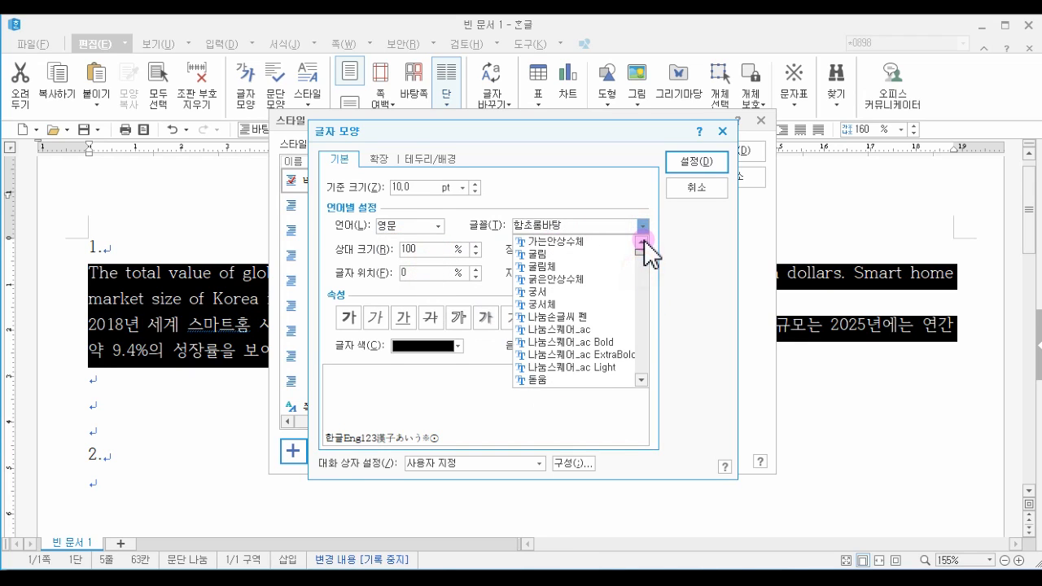
left_click(578, 255)
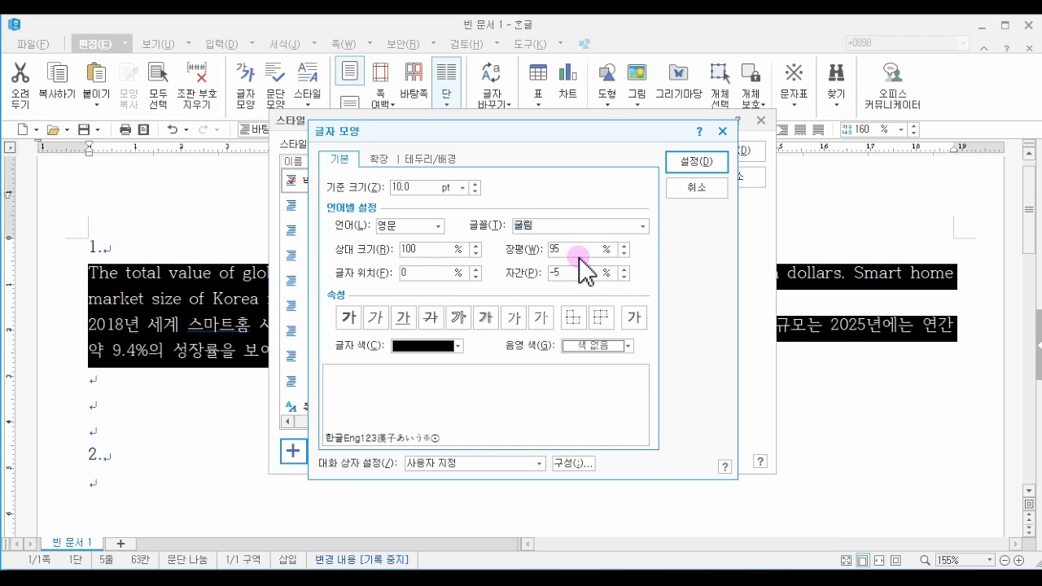
left_click(696, 161)
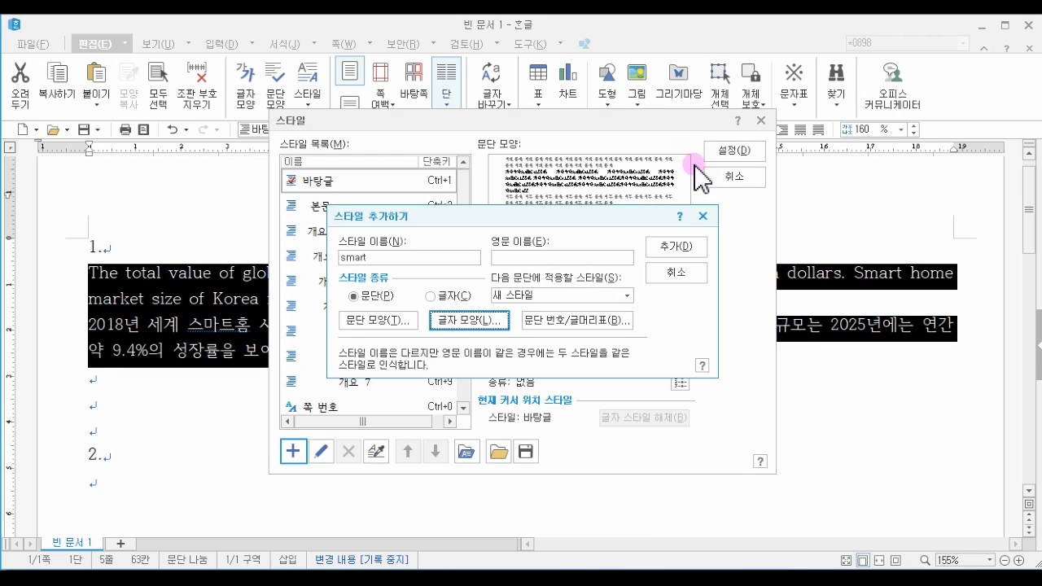
Step: Add the smart style to the style list and apply it to the two selected paragraphs
left_click(675, 247)
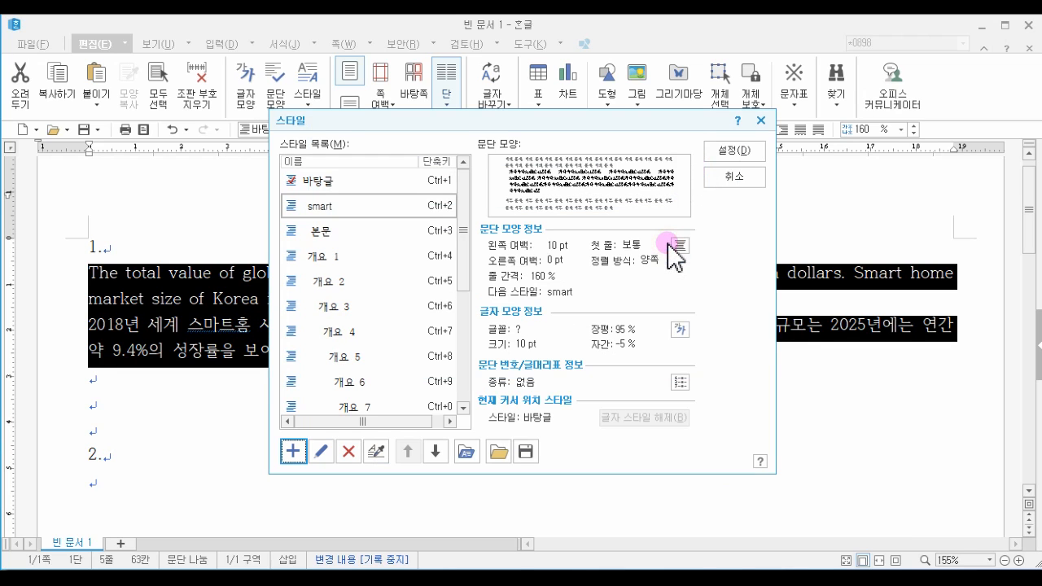
left_click(327, 210)
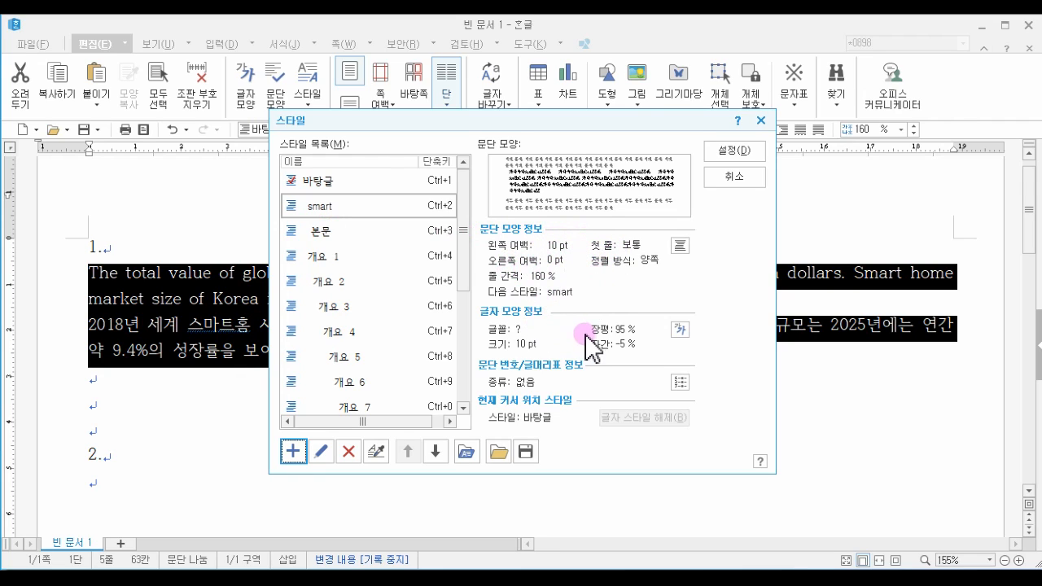
left_click(735, 150)
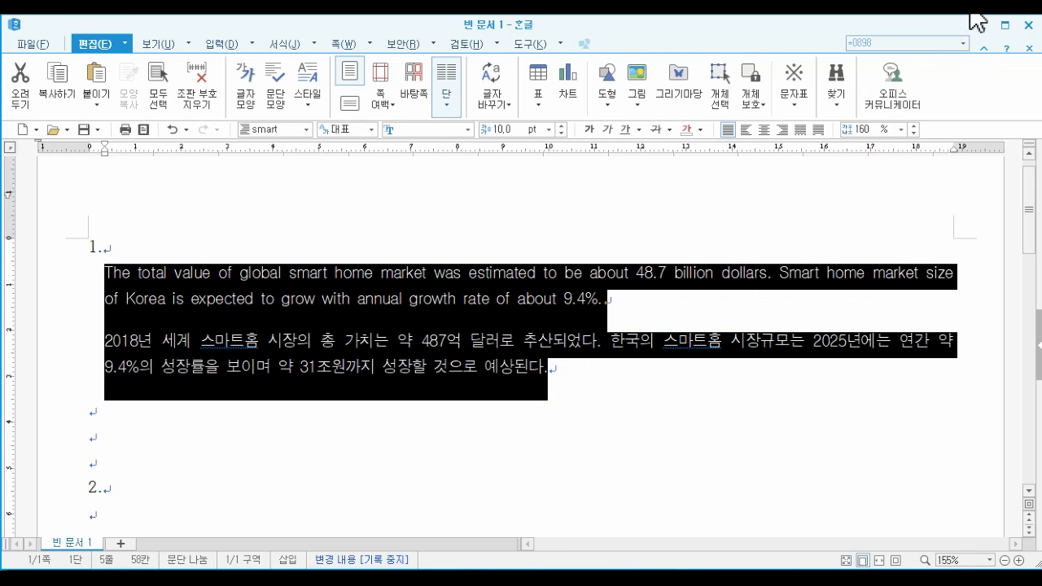
Step: Insert a new line after the Korean paragraph and select the English and Korean paragraphs again
left_click(595, 412)
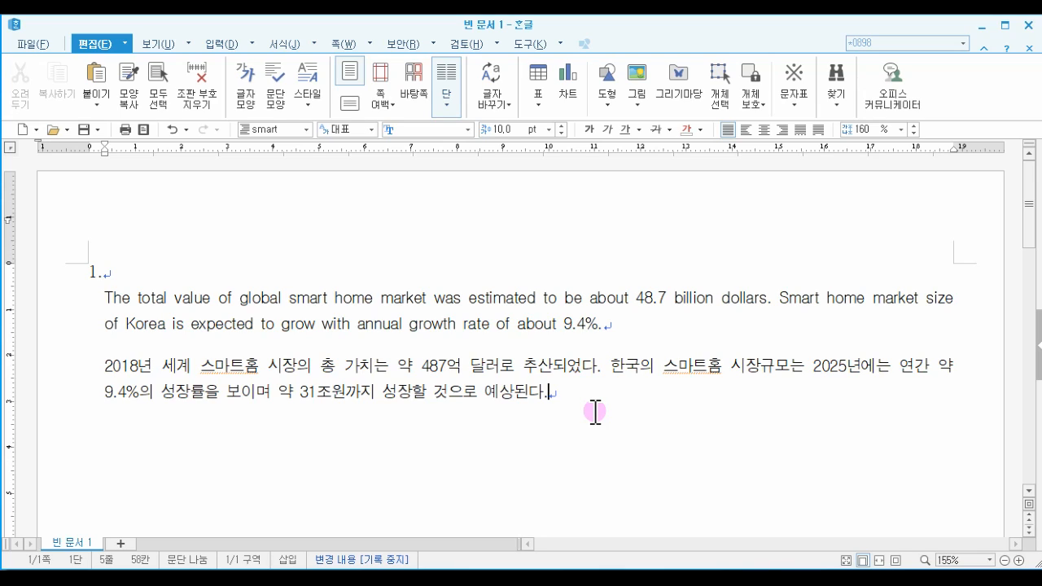
key("Return")
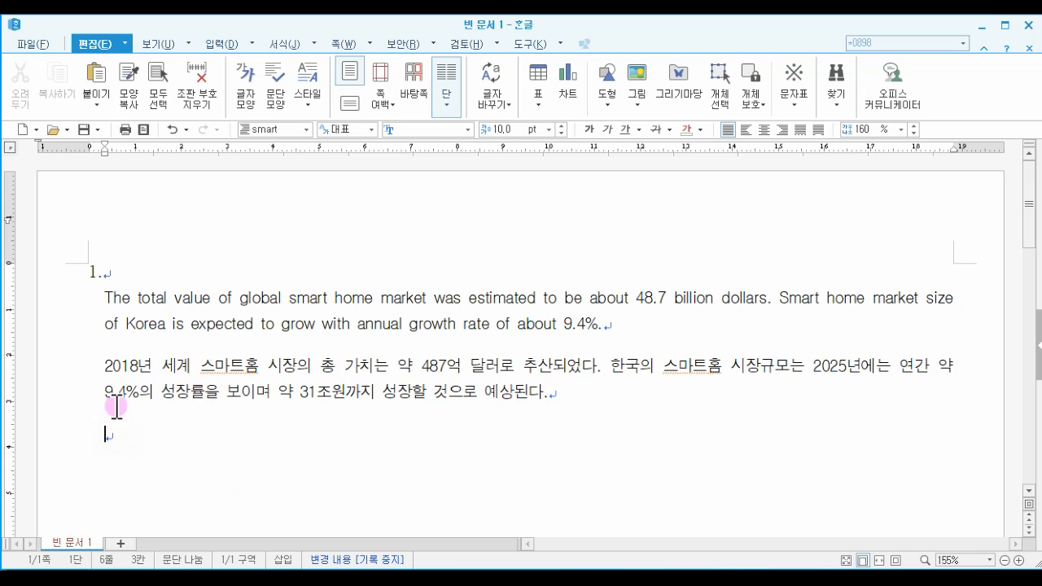
left_click_drag(103, 298, 597, 390)
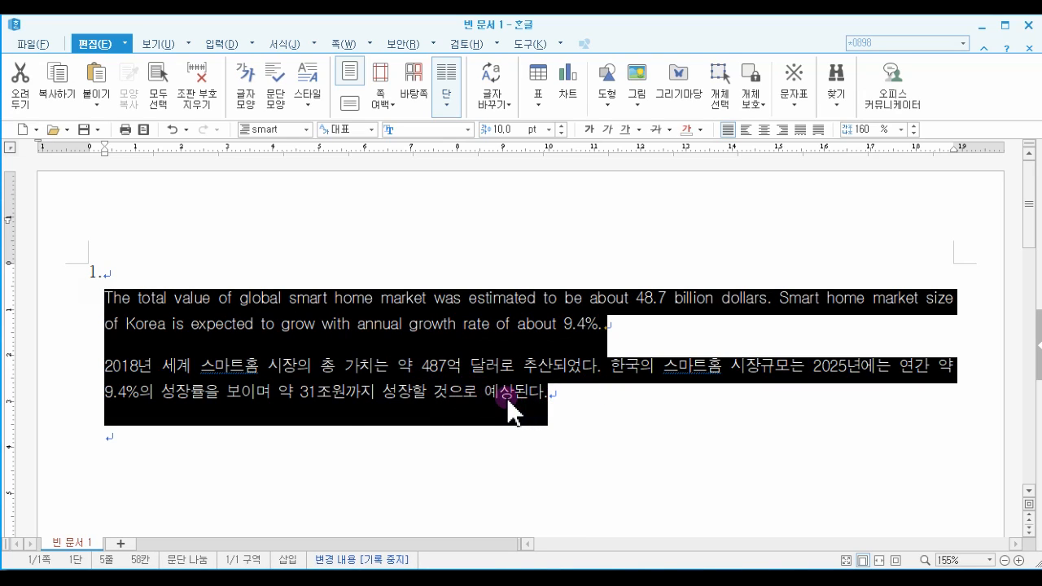
Step: Apply the 바탕글 style to the empty line below the Korean paragraph
left_click(151, 442)
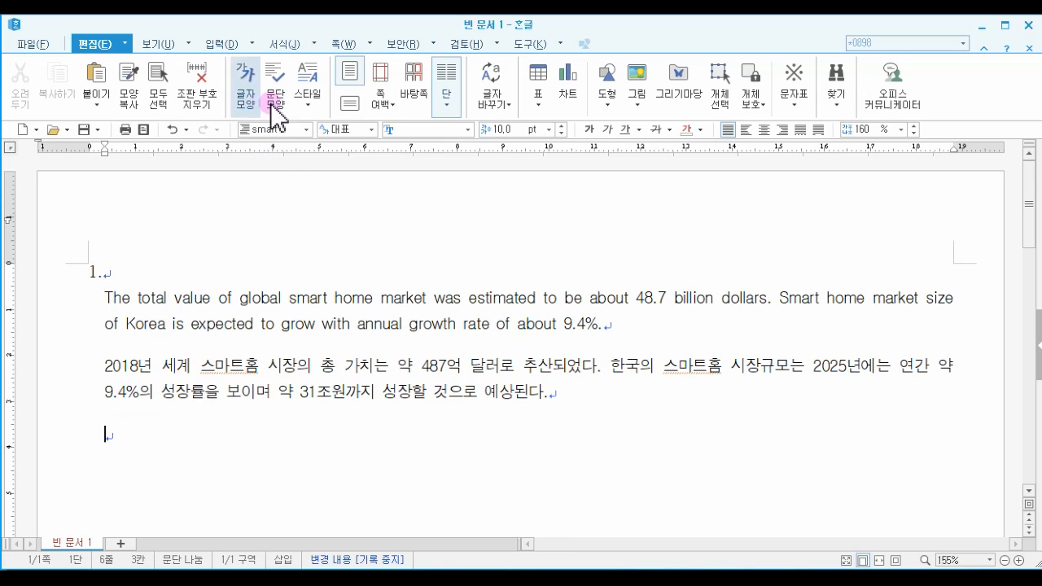
left_click(307, 130)
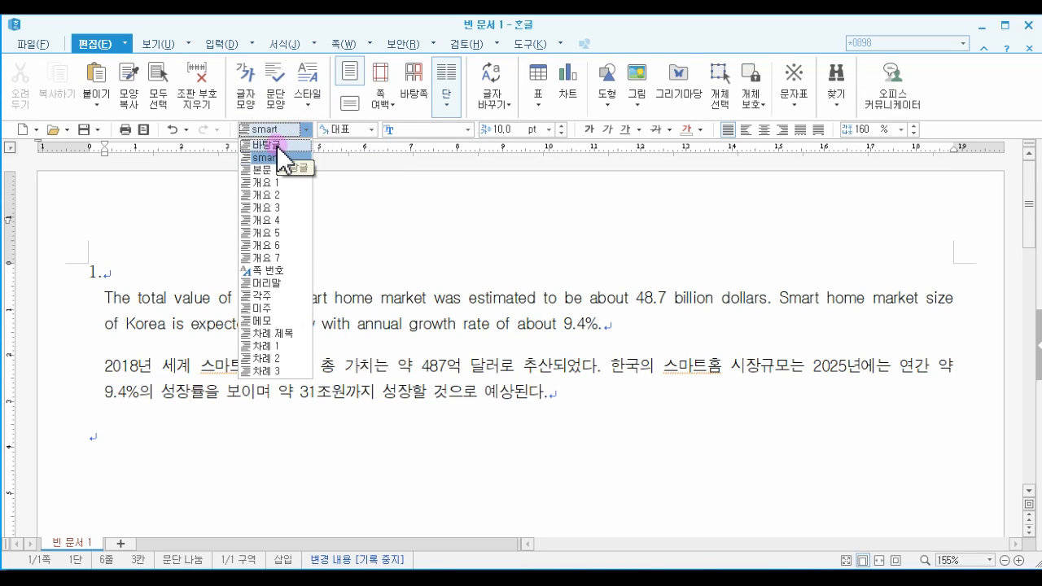
left_click(277, 146)
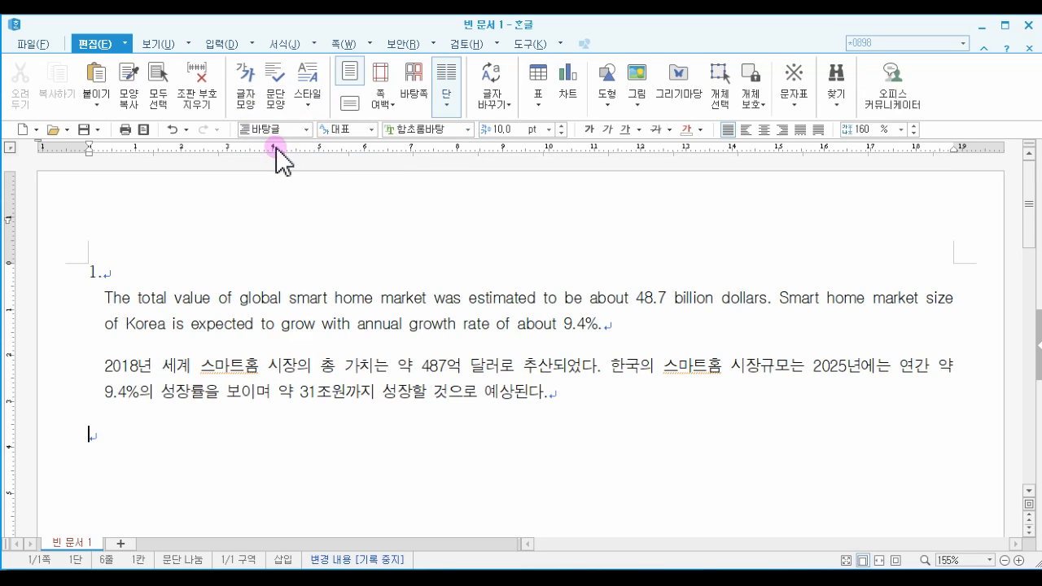
Step: Insert three line breaks below the Korean paragraph, enter the item number "2." and start a new line under it
left_click(118, 443)
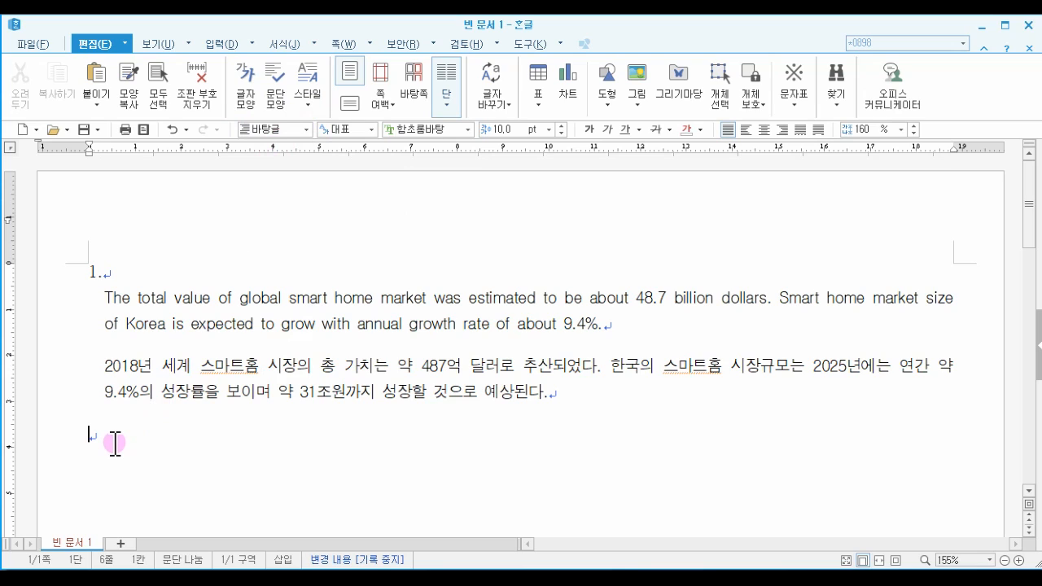
key("Return")
key("Return")
key("Return")
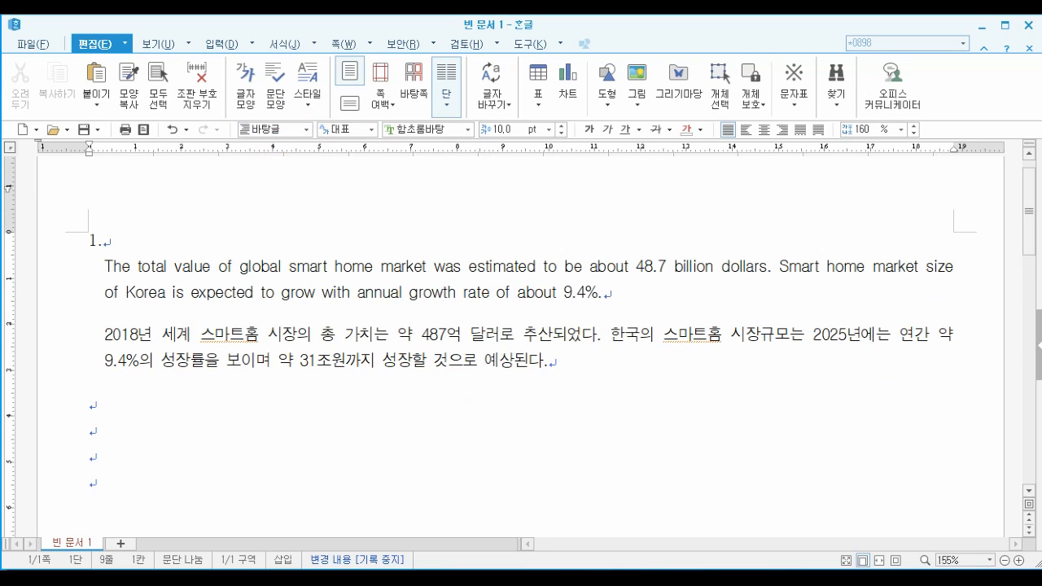
type("2.")
key("Return")
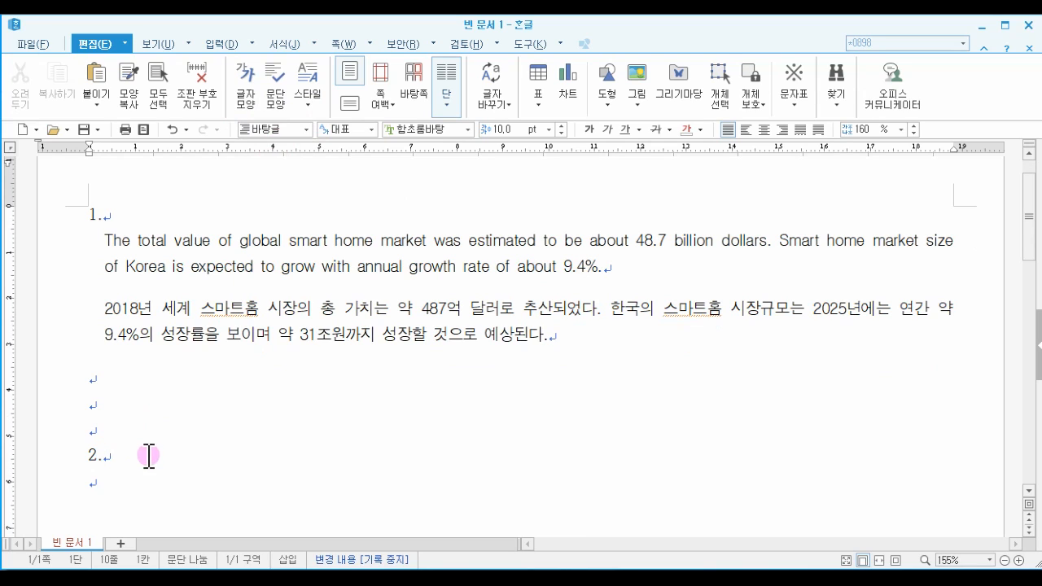
Step: Switch to the exam PDF in the browser and examine question 2's table conditions and expected table layout
scroll(155, 464, "down", 3)
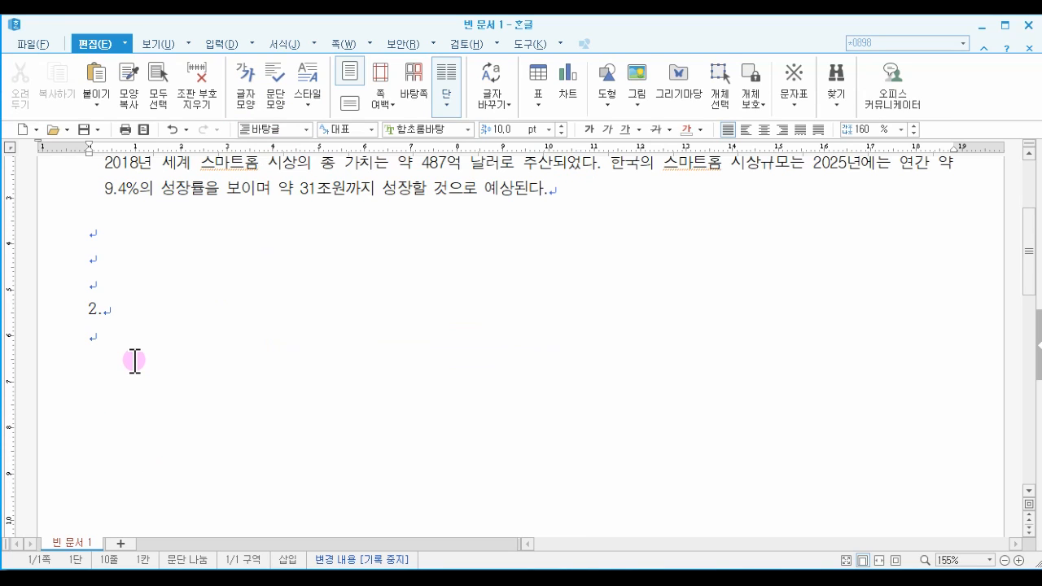
key("alt+Tab")
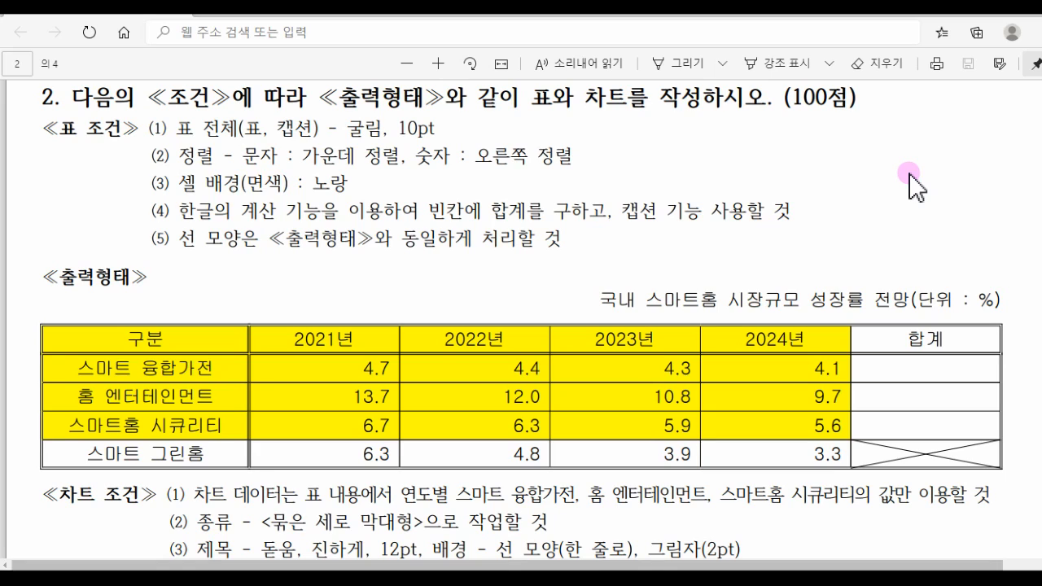
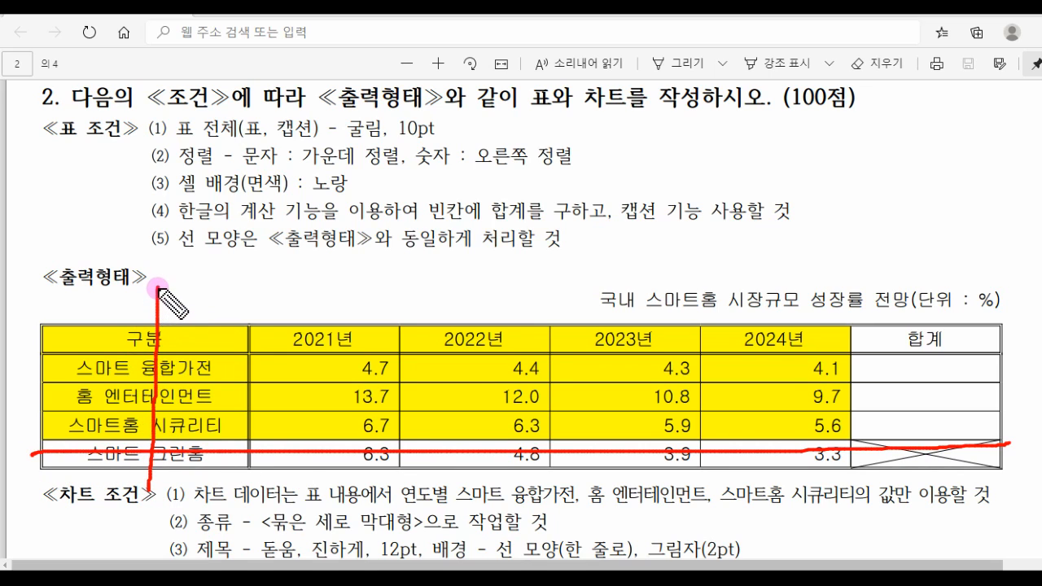
left_click_drag(133, 491, 172, 486)
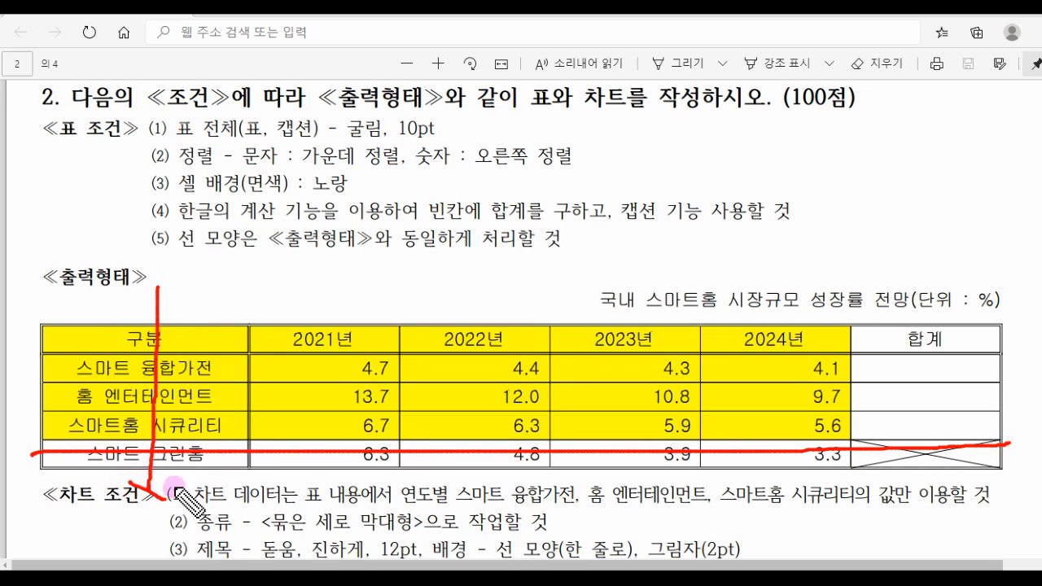
mouse_move(1009, 434)
left_mouse_down()
mouse_move(1027, 444)
mouse_move(1009, 452)
left_mouse_up()
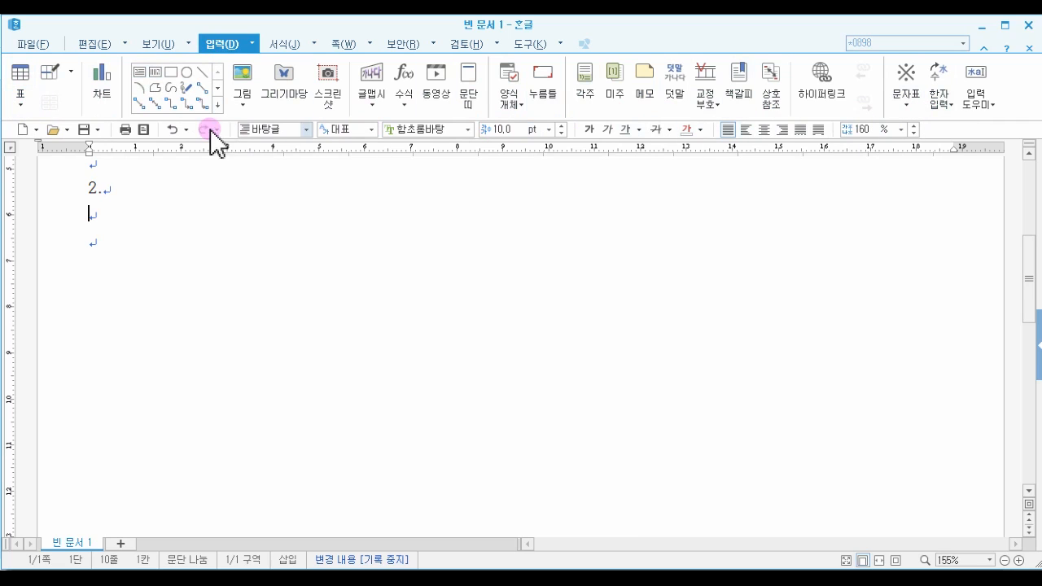
left_click(21, 84)
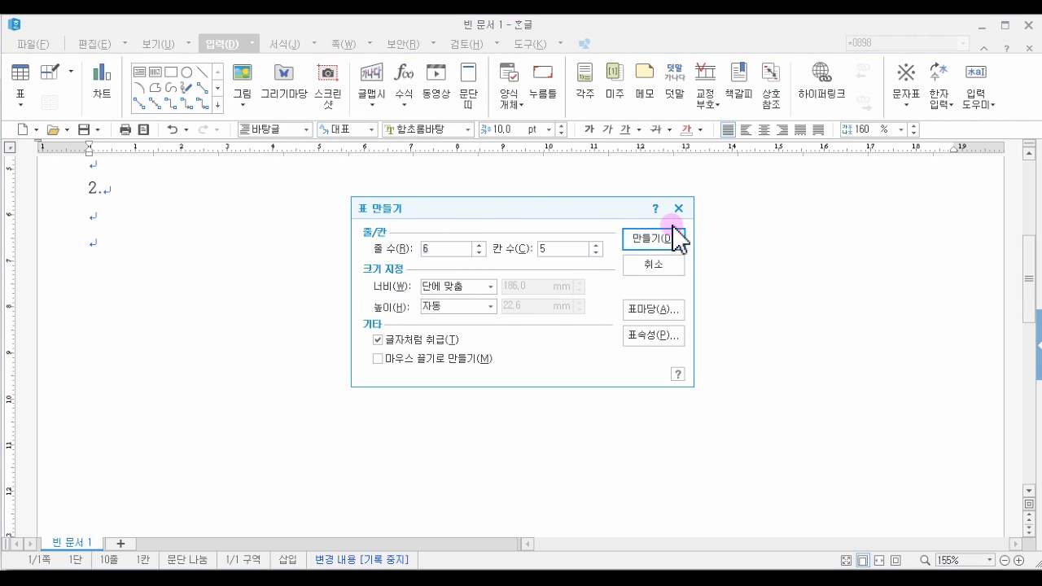
left_click(679, 208)
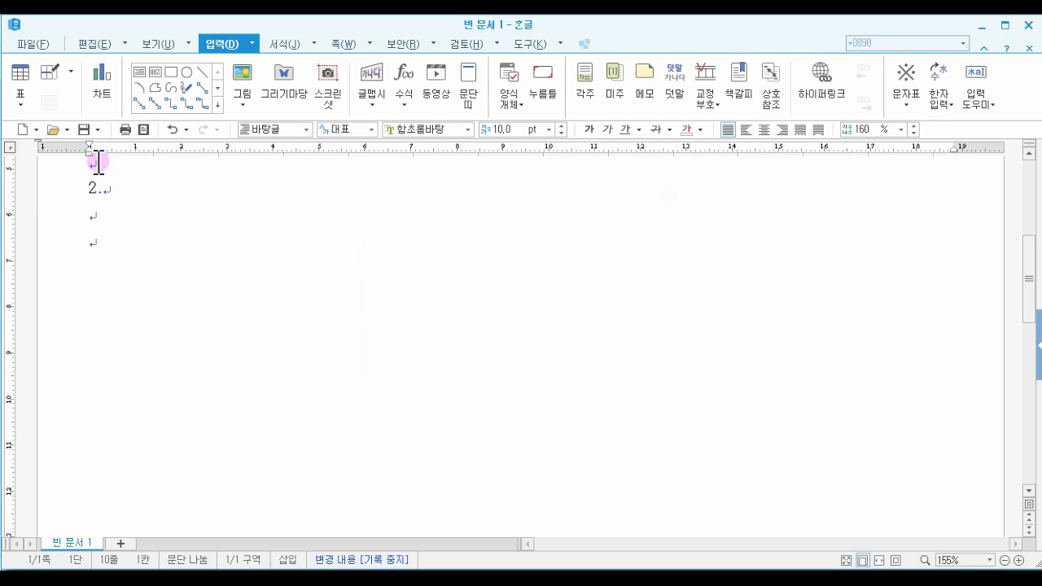
left_click(21, 106)
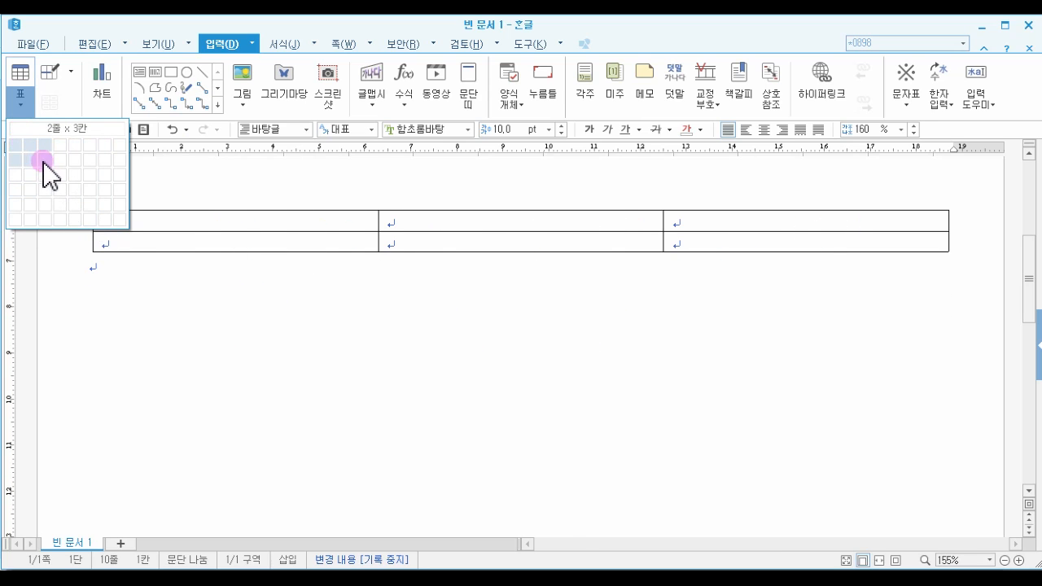
left_click(253, 55)
left_click(253, 55)
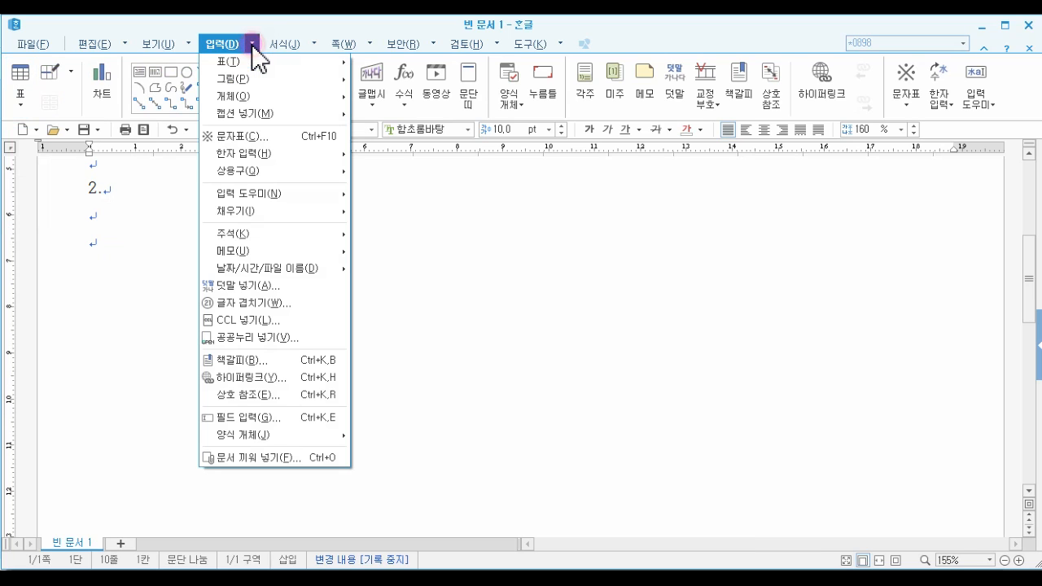
mouse_move(253, 64)
left_click(301, 65)
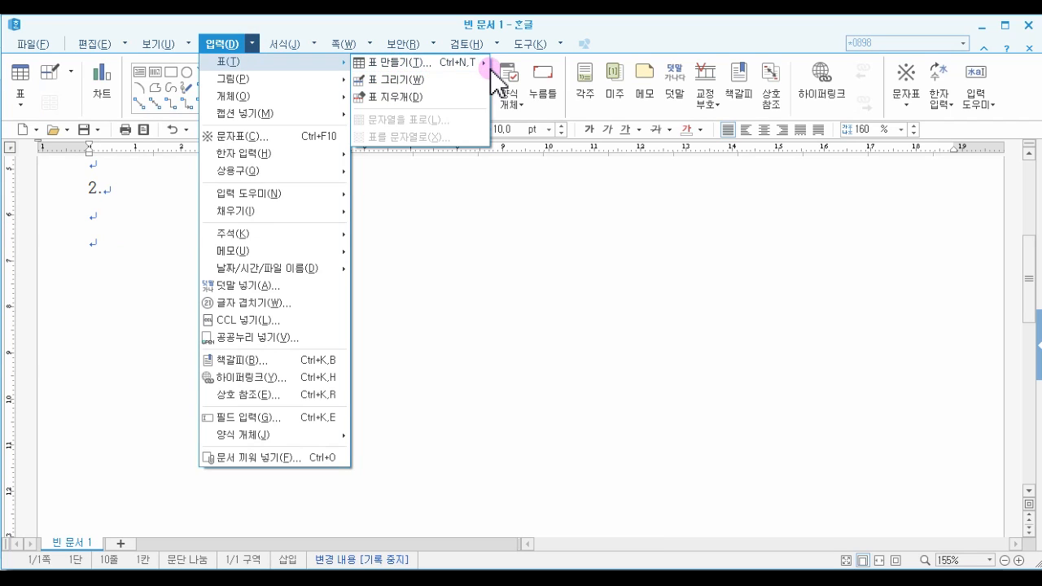
left_click(120, 232)
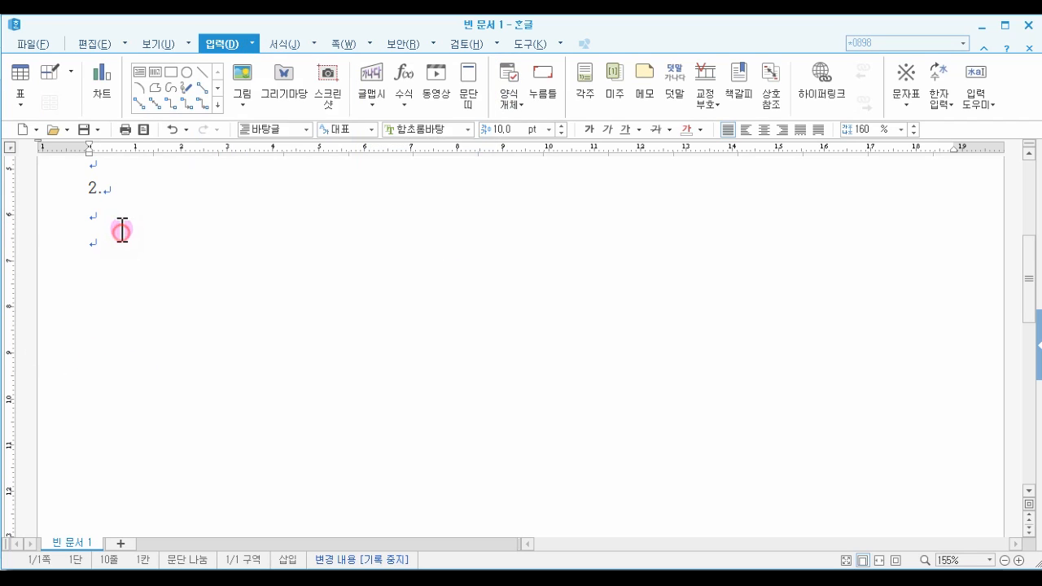
Step: Remove the extra blank line under "2." so that only one empty line is left
left_click(108, 212)
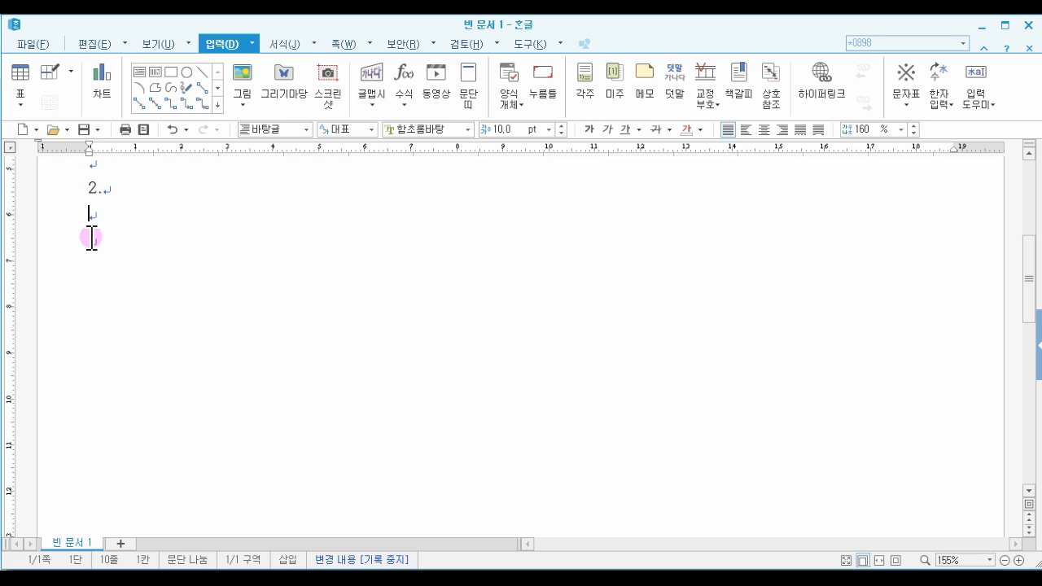
key("Return")
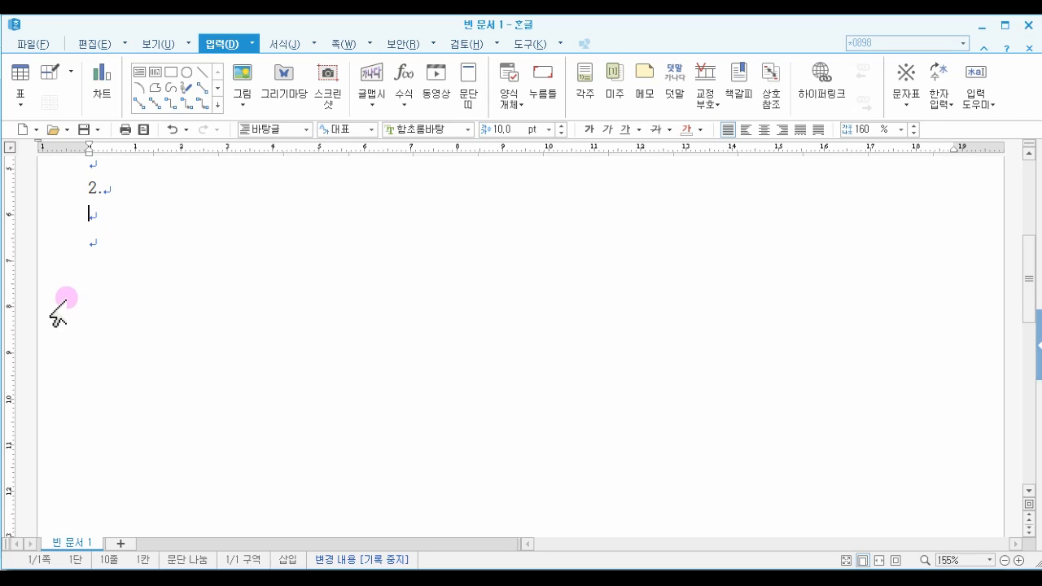
key("Delete")
key("ctrl+n")
key("t")
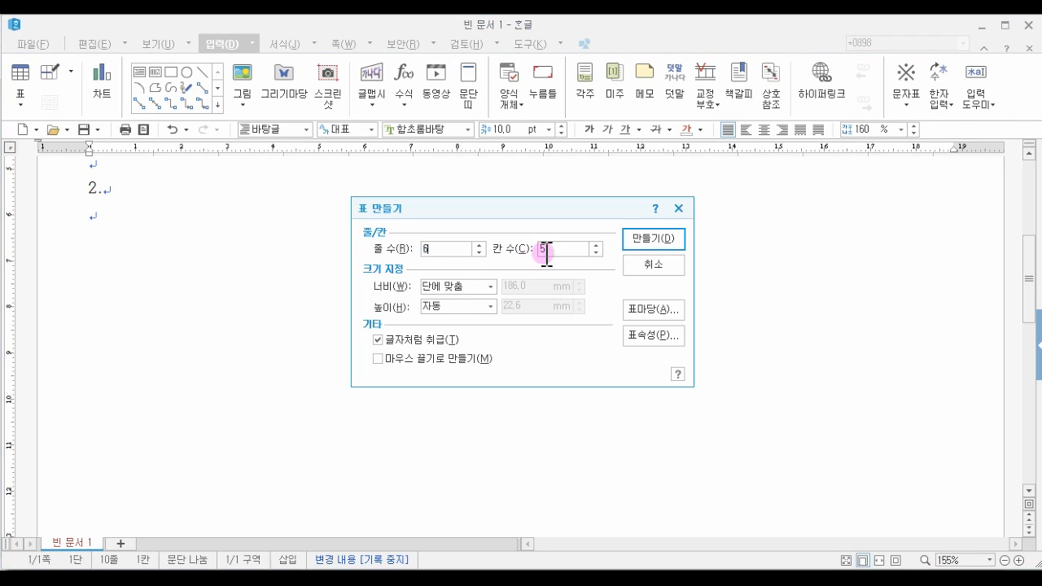
left_click(676, 213)
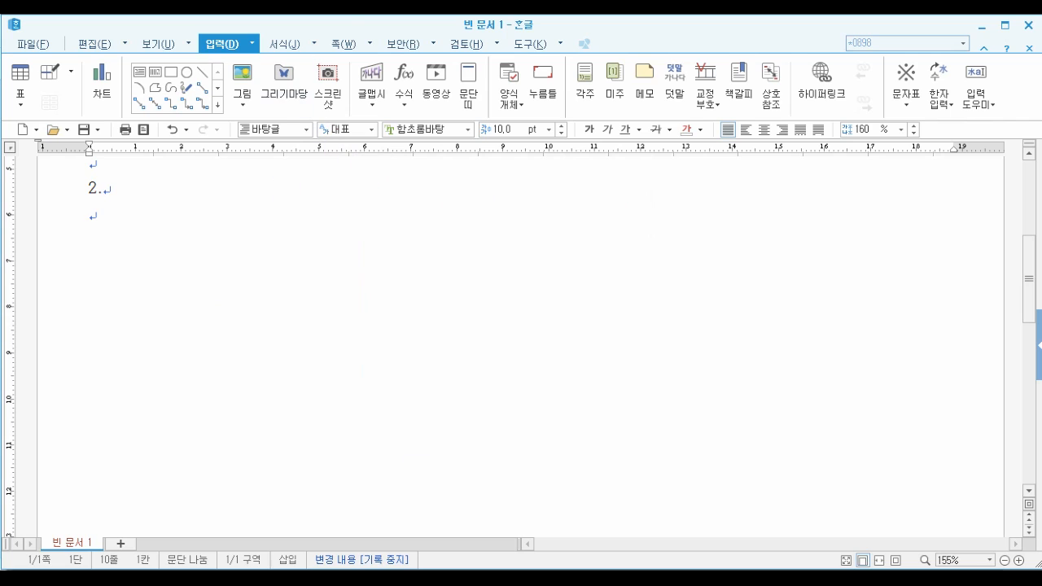
Step: Insert a table with 5 rows (줄) and 6 columns (칸) on the line under "2."
left_click(20, 75)
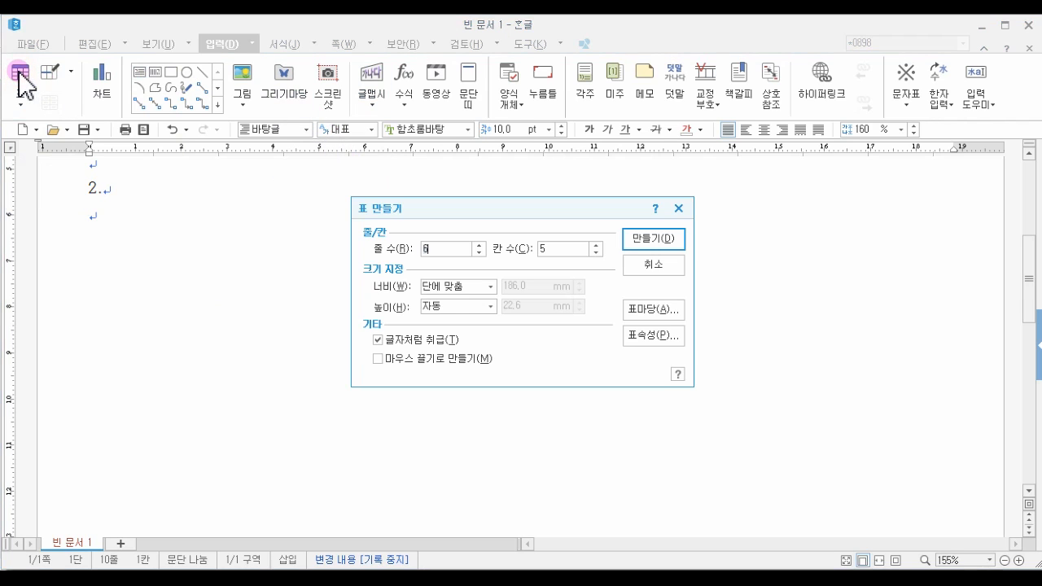
left_click(428, 252)
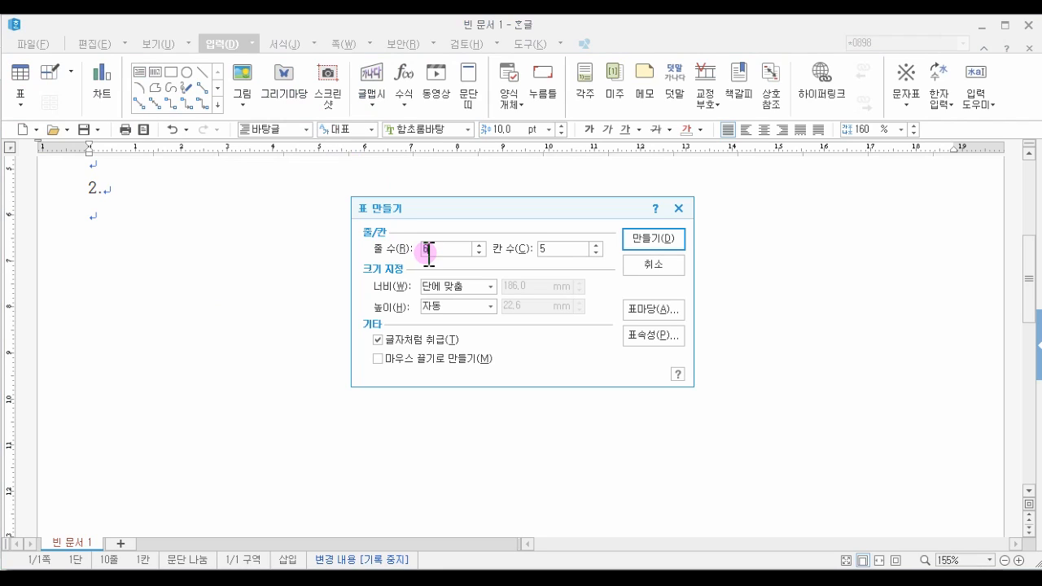
type("5")
left_click(595, 247)
left_click(595, 247)
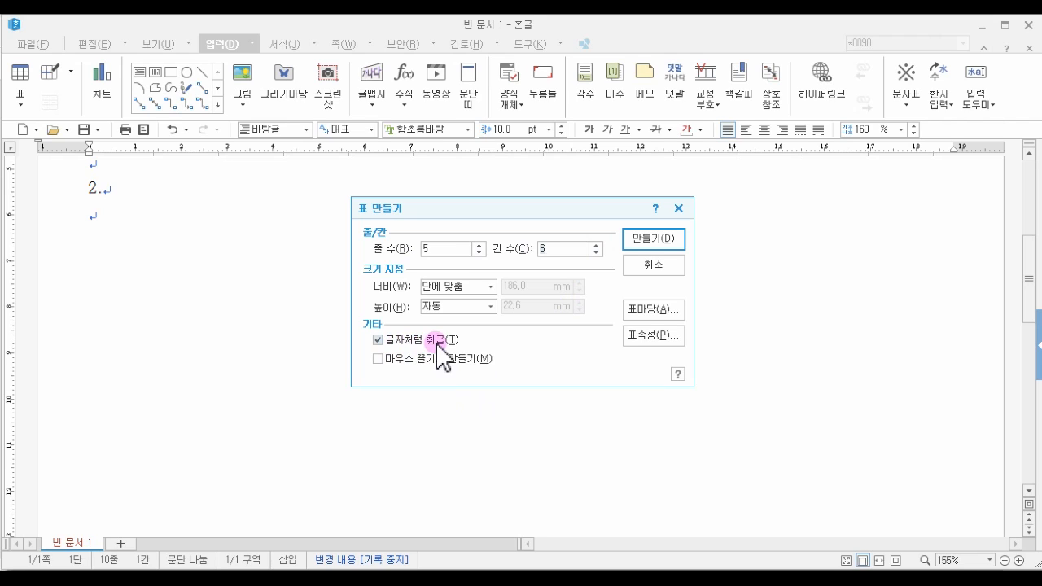
left_click(651, 239)
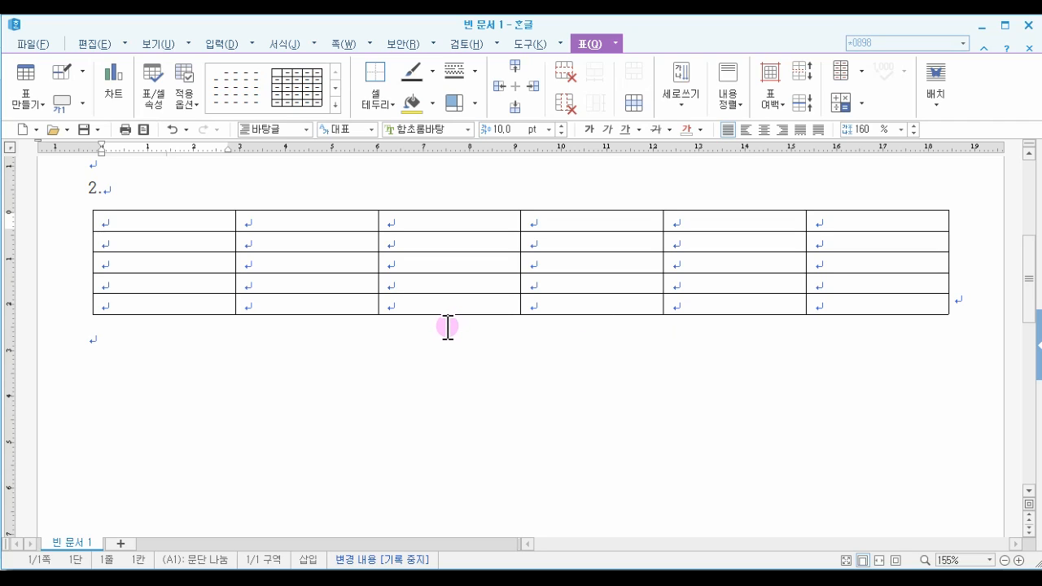
Step: Set the font of all the table's cells to 굴림
left_click(163, 221)
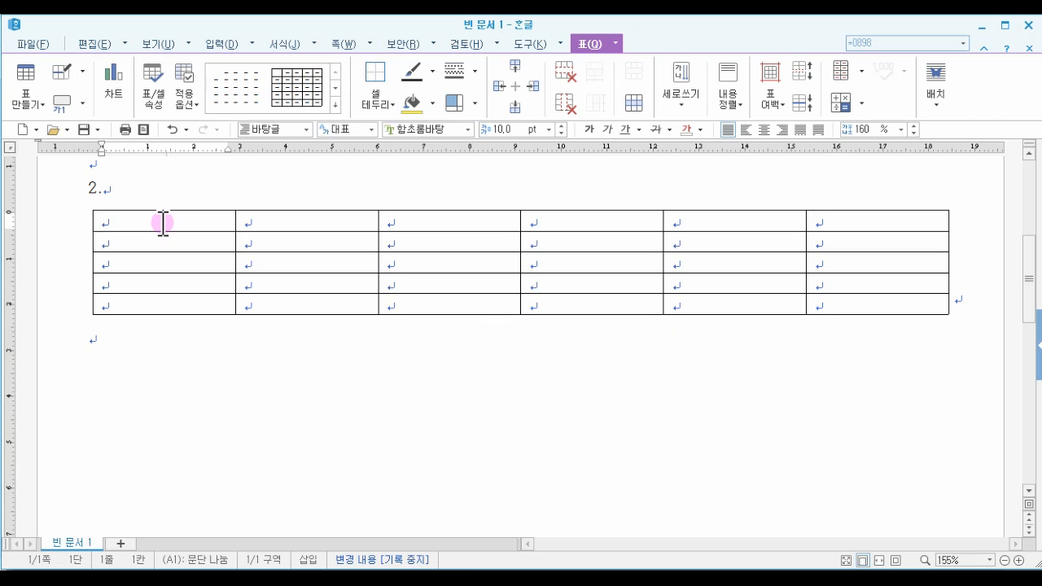
left_click_drag(163, 221, 909, 302)
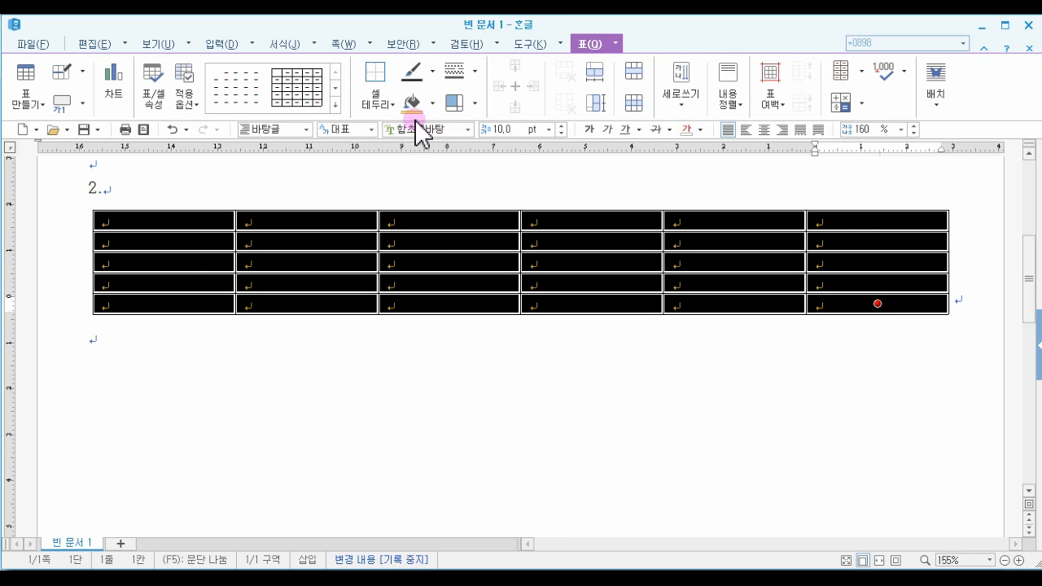
left_click(469, 130)
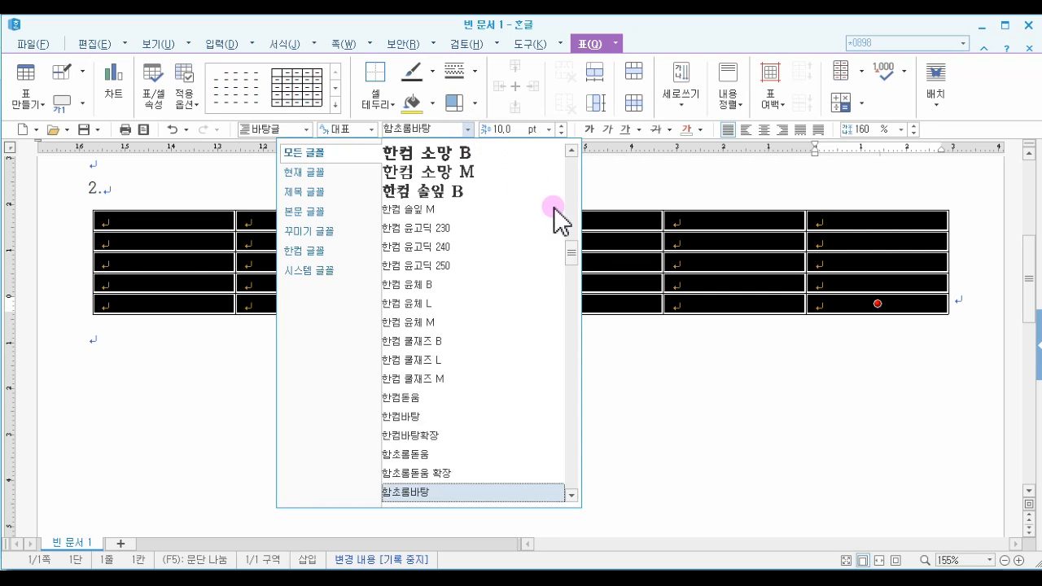
left_click_drag(579, 255, 573, 154)
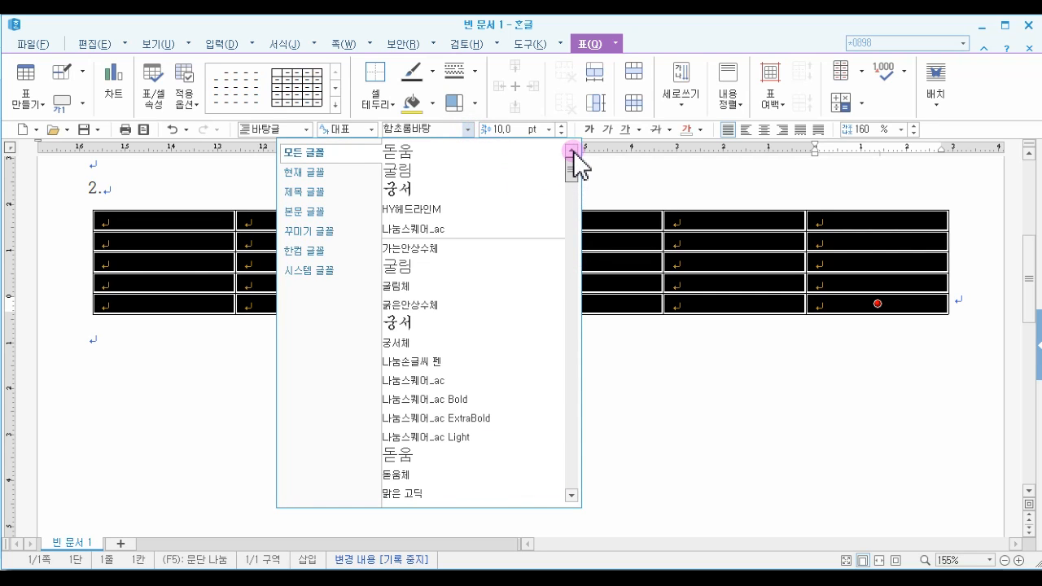
left_click(413, 268)
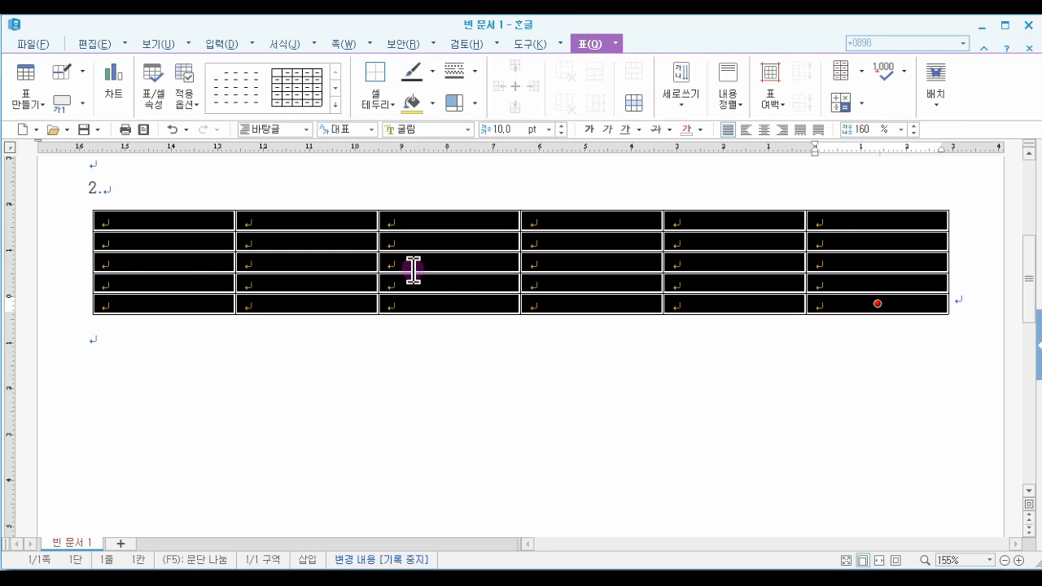
left_click(407, 360)
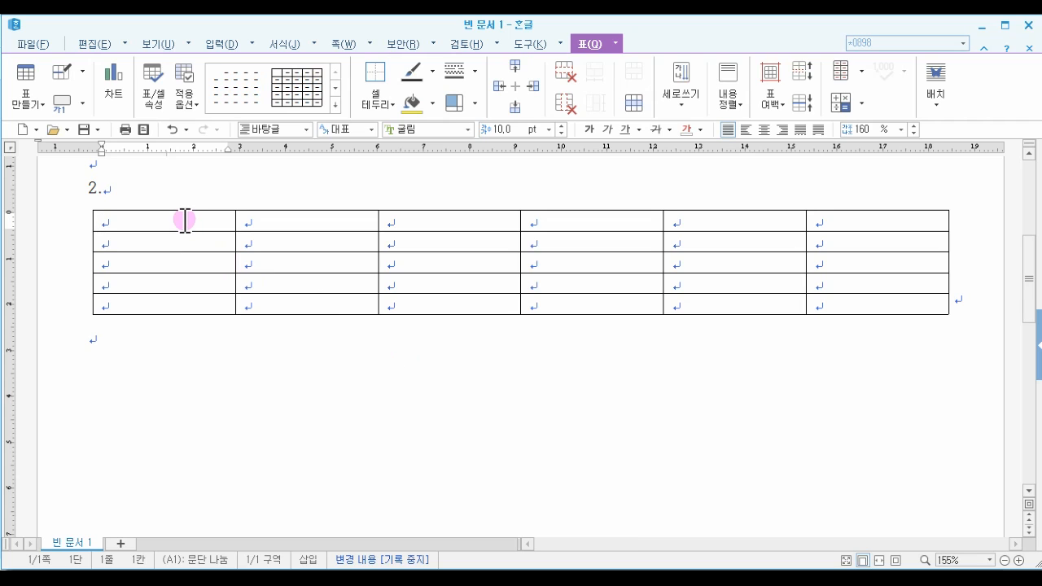
left_click_drag(185, 220, 851, 301)
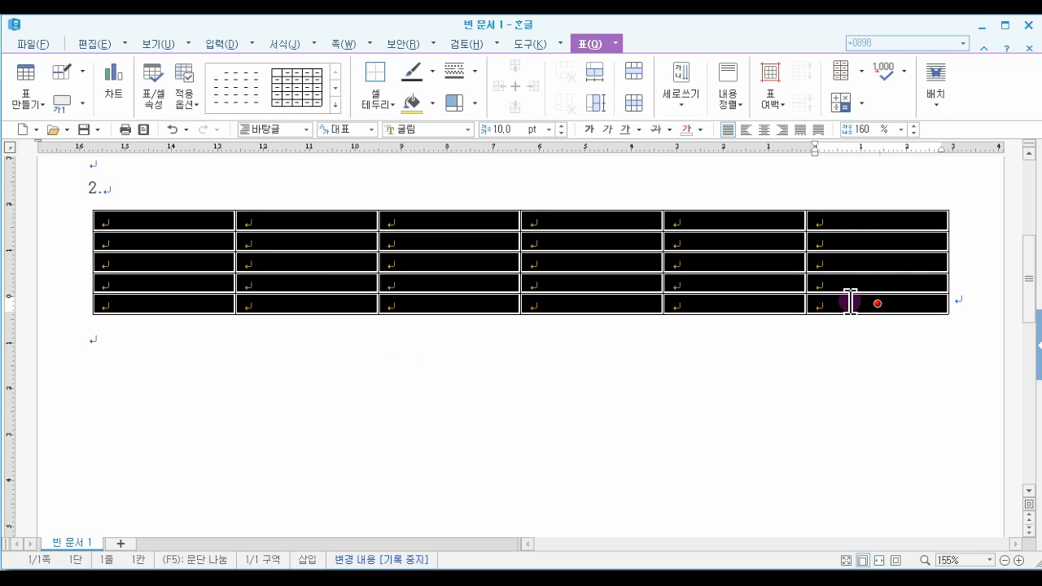
scroll(849, 301, "up", 1)
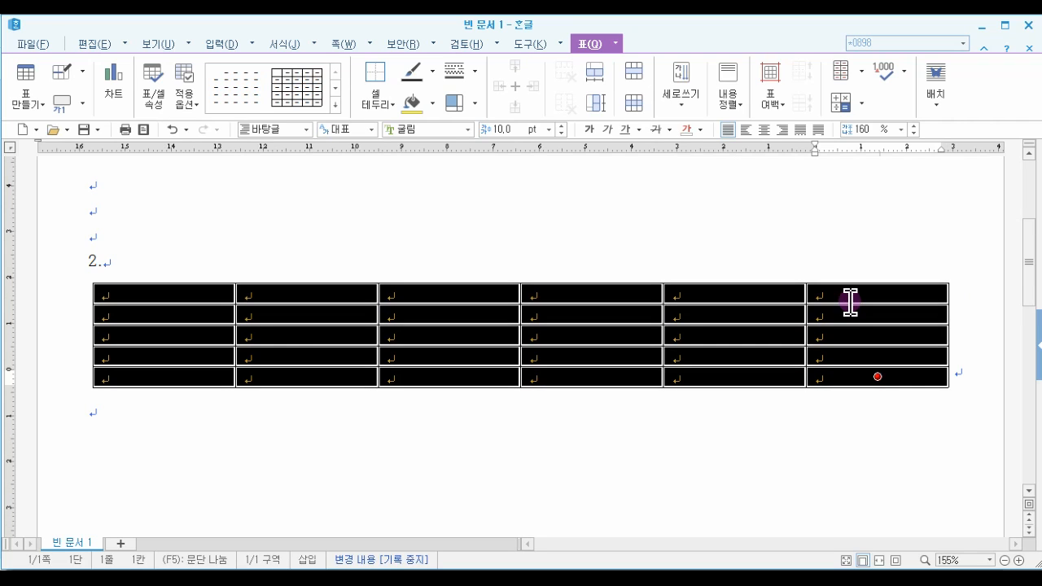
scroll(848, 325, "down", 1)
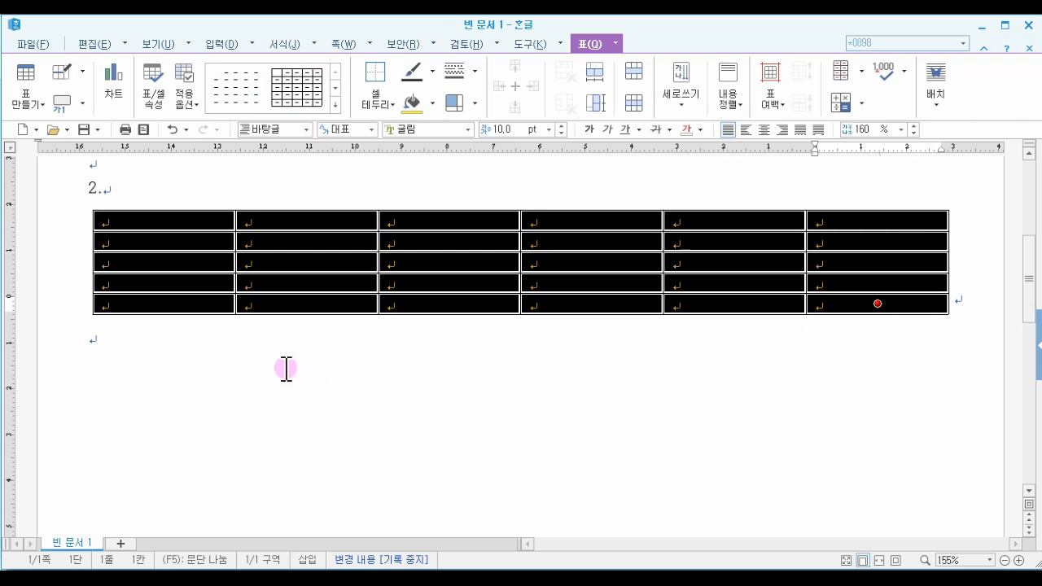
left_click(104, 342)
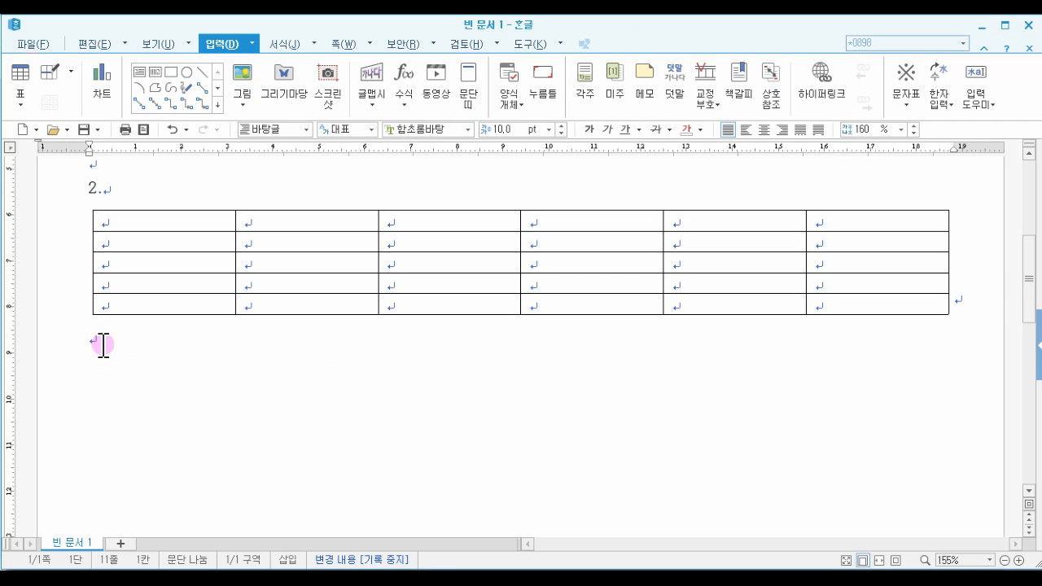
left_click(122, 221)
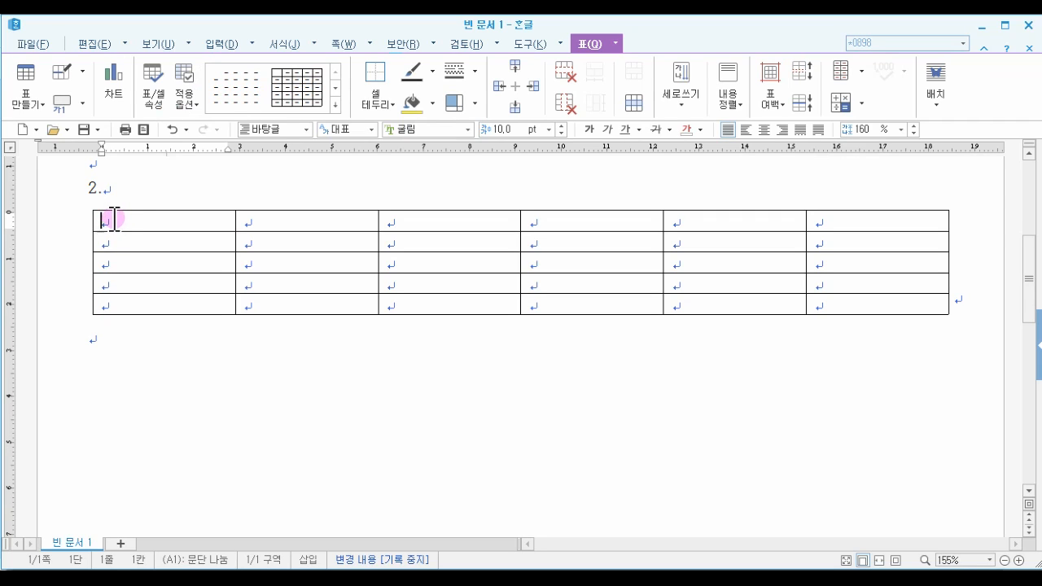
key("F5")
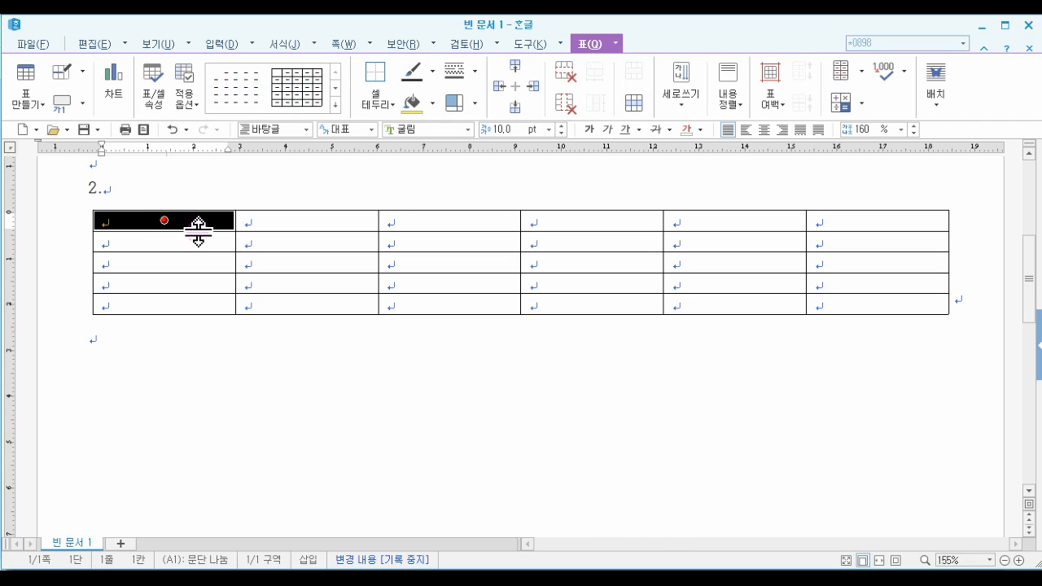
key("shift+Down")
key("shift+Down")
key("shift+Down")
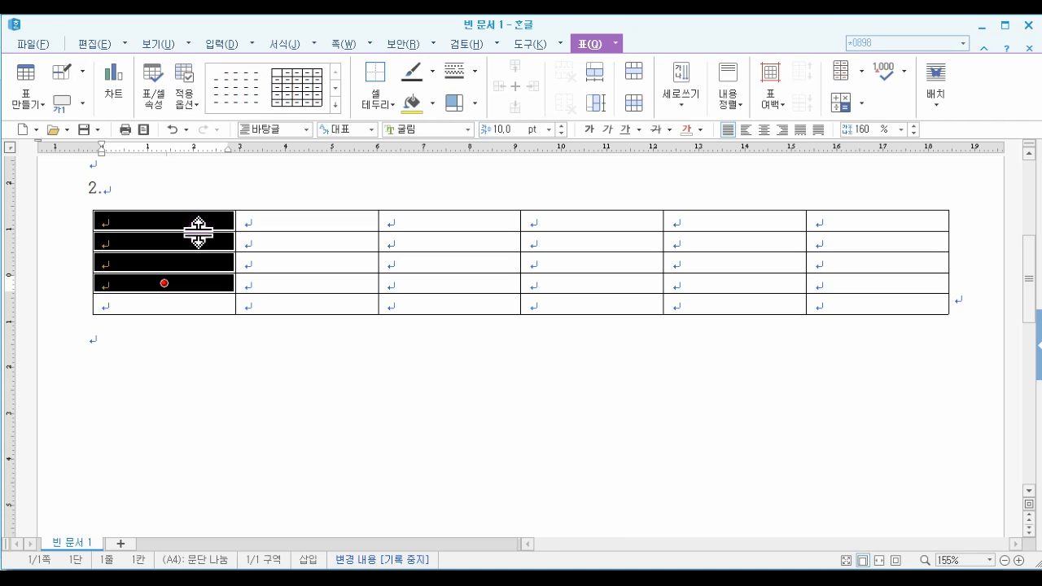
key("shift+Right")
key("shift+Right")
key("shift+Right")
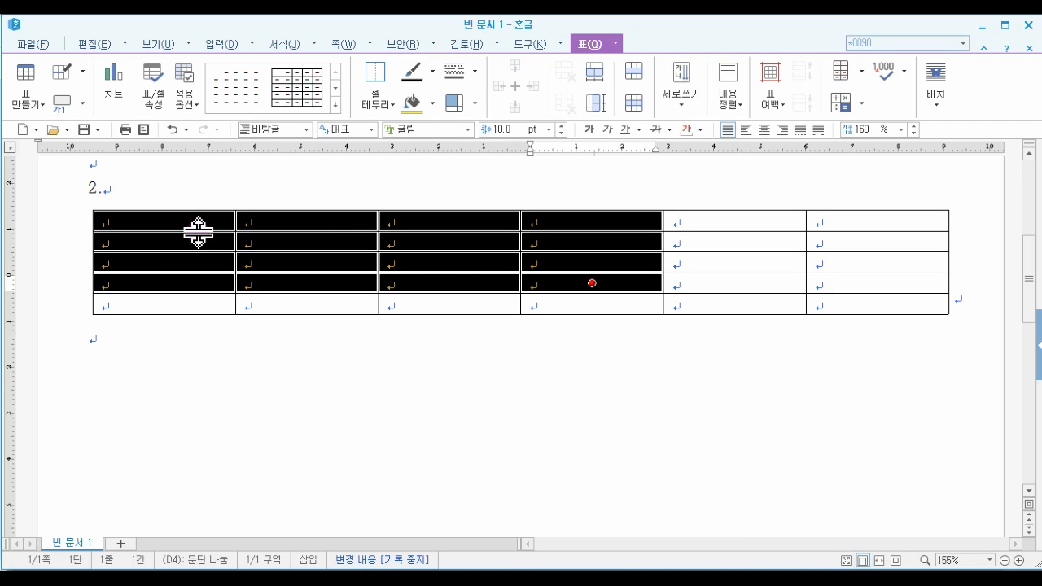
key("shift+Right")
key("shift+Right")
key("shift+Down")
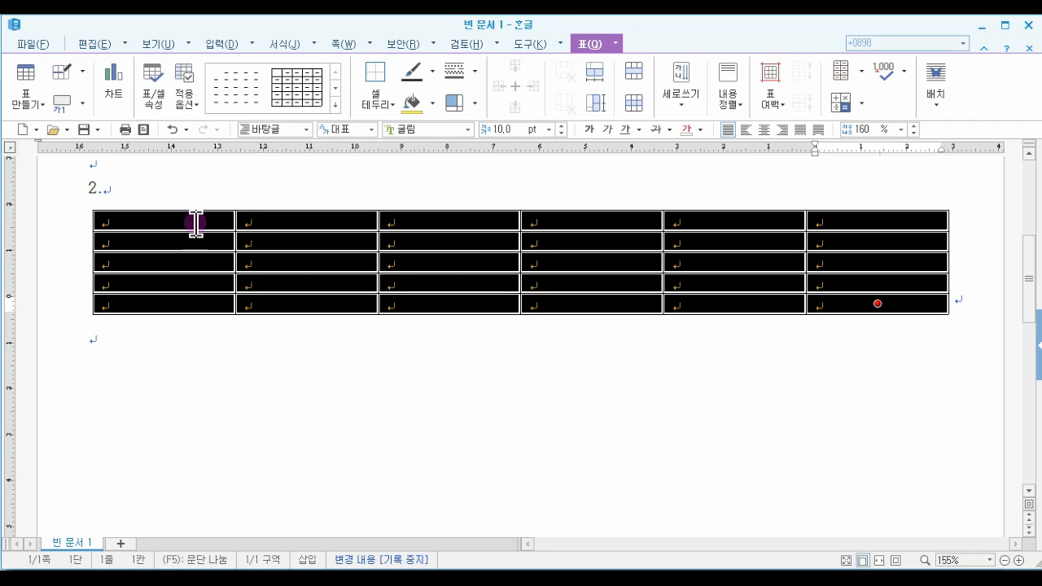
left_click(196, 225)
left_click(202, 379)
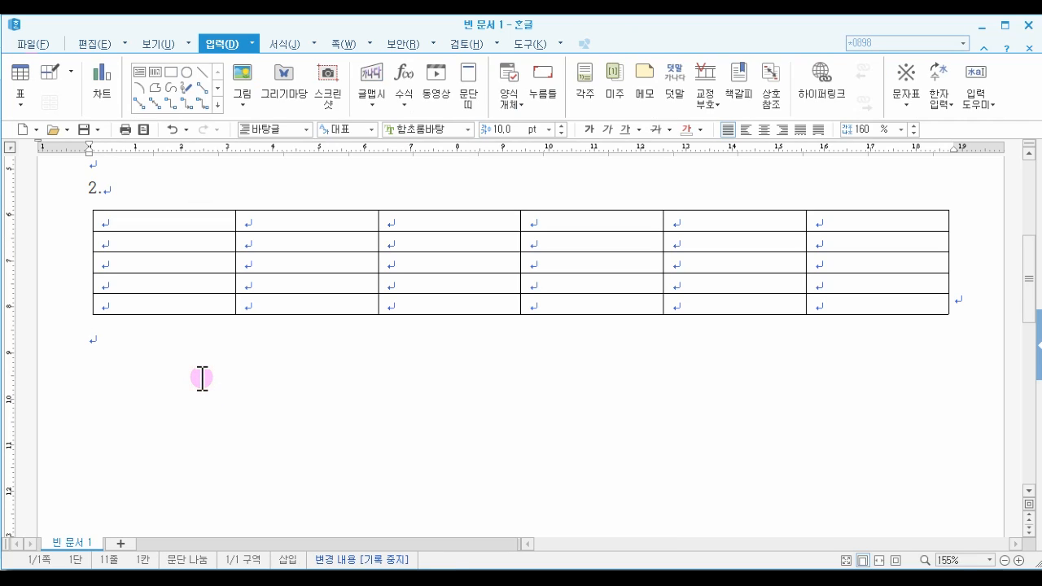
left_click(154, 215)
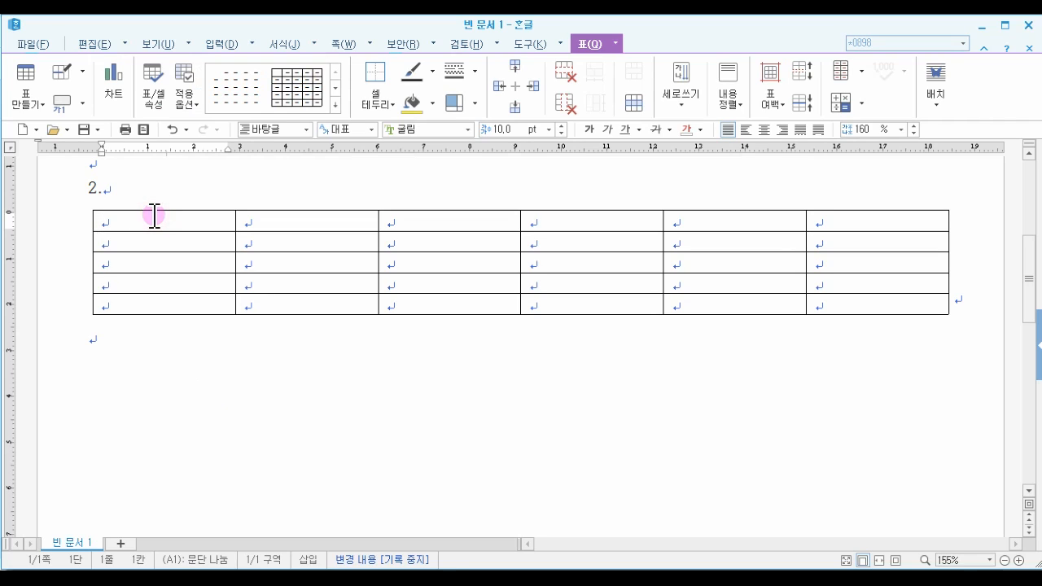
key("F5")
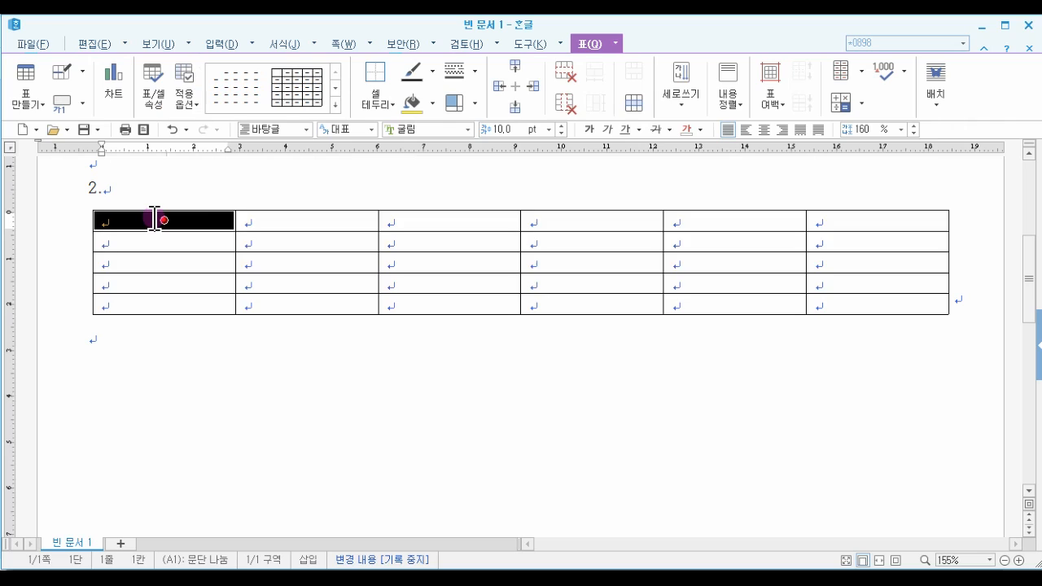
key("F5")
key("F5")
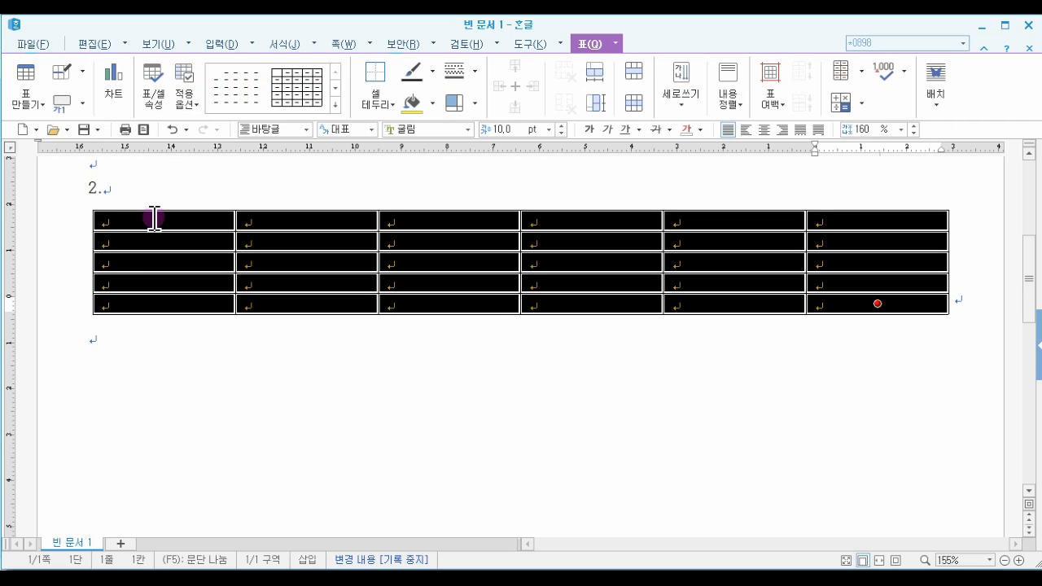
left_click(128, 349)
left_click_drag(152, 220, 856, 302)
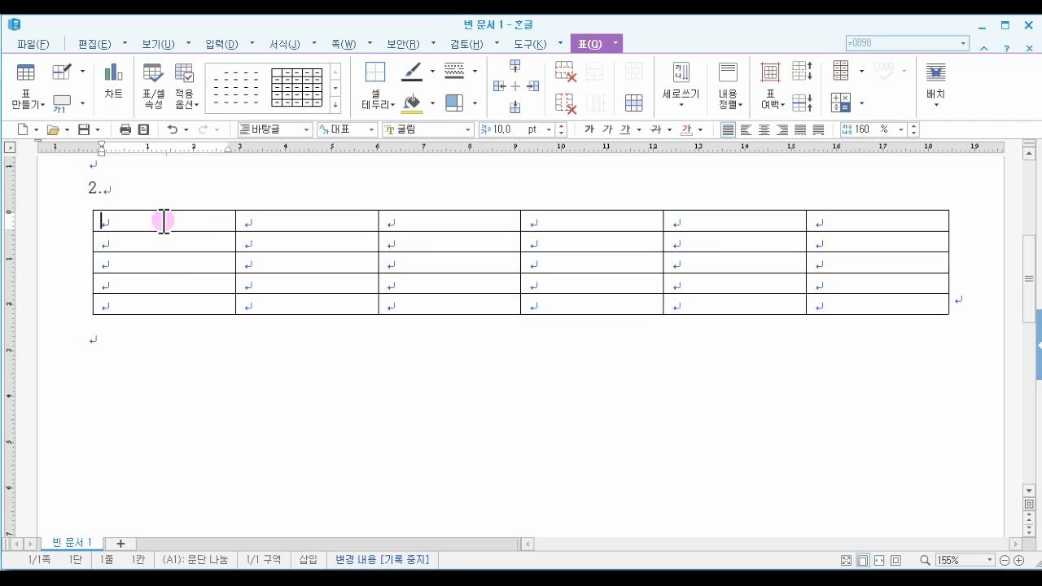
Step: Paste the growth-rate data into the table from its first cell as contents only (내용만 덮어쓰기), and widen the first column to fit 스마트홈 시큐리티 on one line
key("ctrl+v")
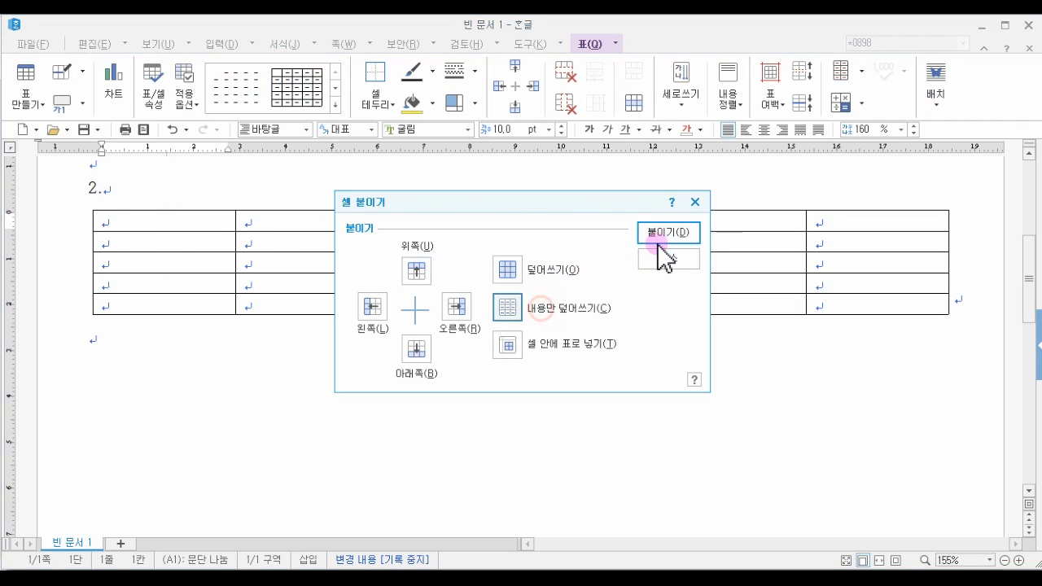
left_click(668, 235)
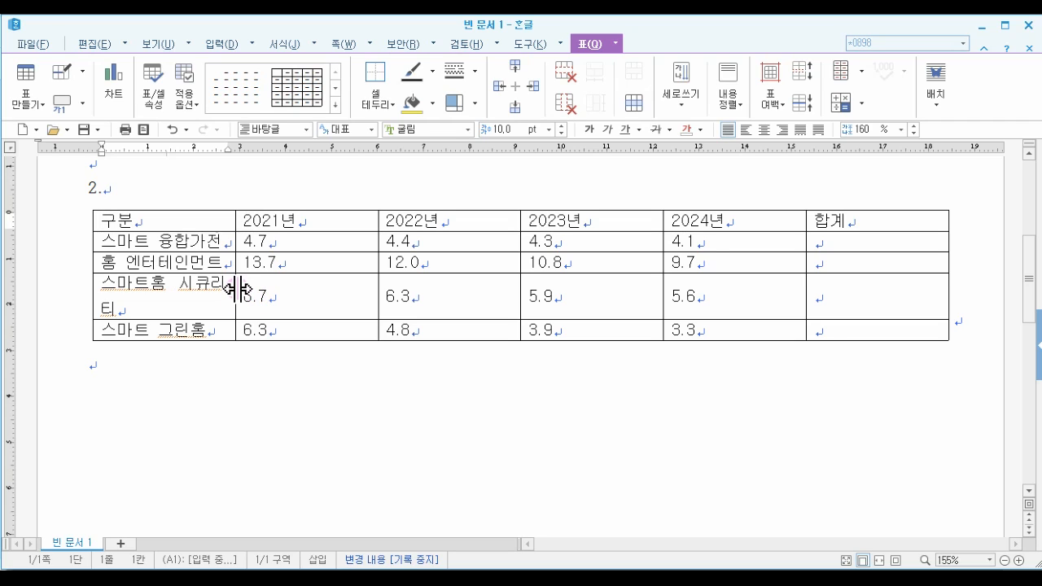
left_click(206, 218)
left_click_drag(235, 284, 268, 283)
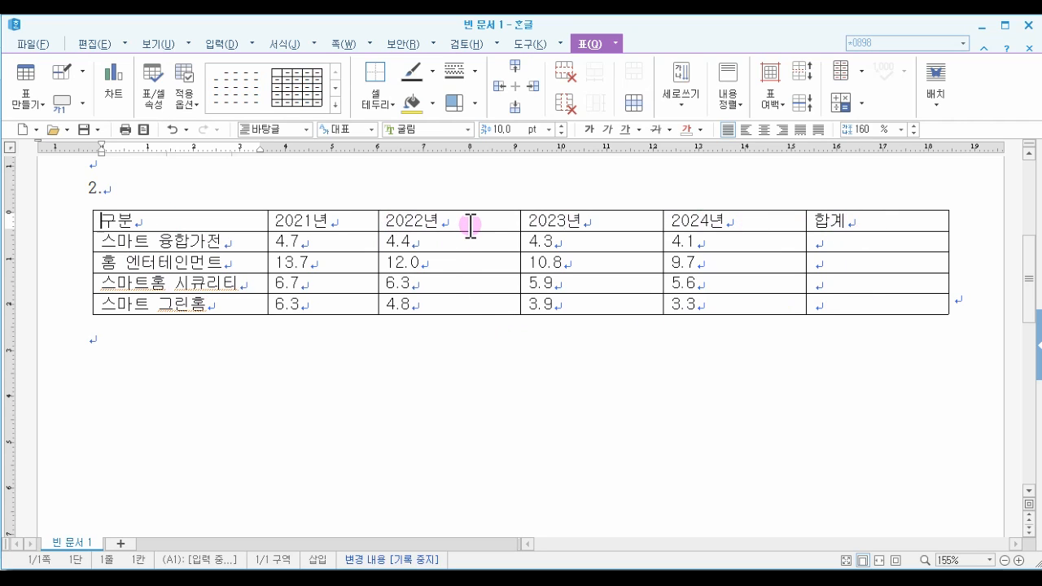
Step: Make the columns from 2021년 through 합계 equal in width (셀 너비를 같게)
left_click(848, 220)
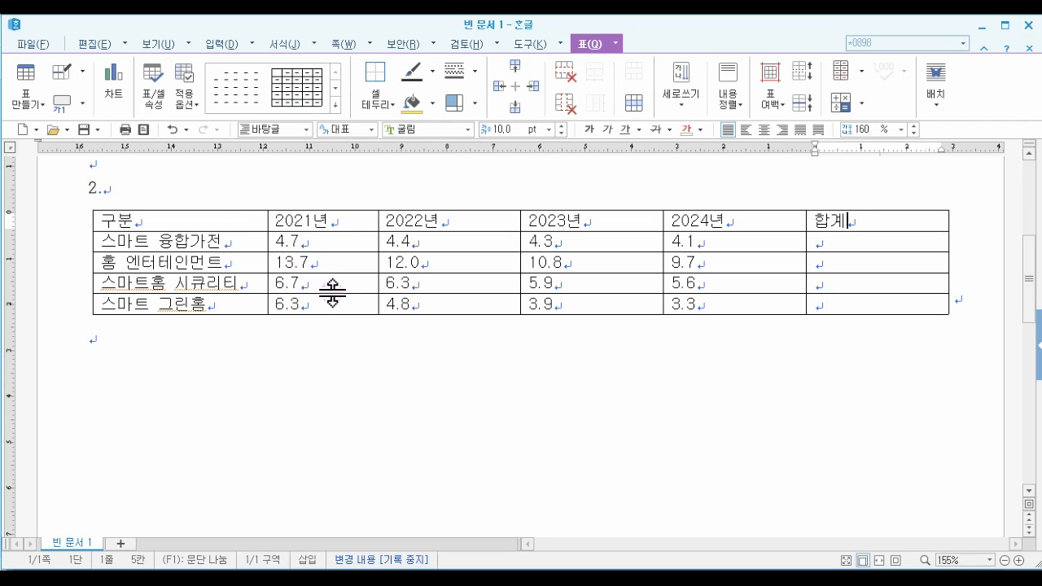
left_click(359, 226)
left_click_drag(360, 226, 851, 308)
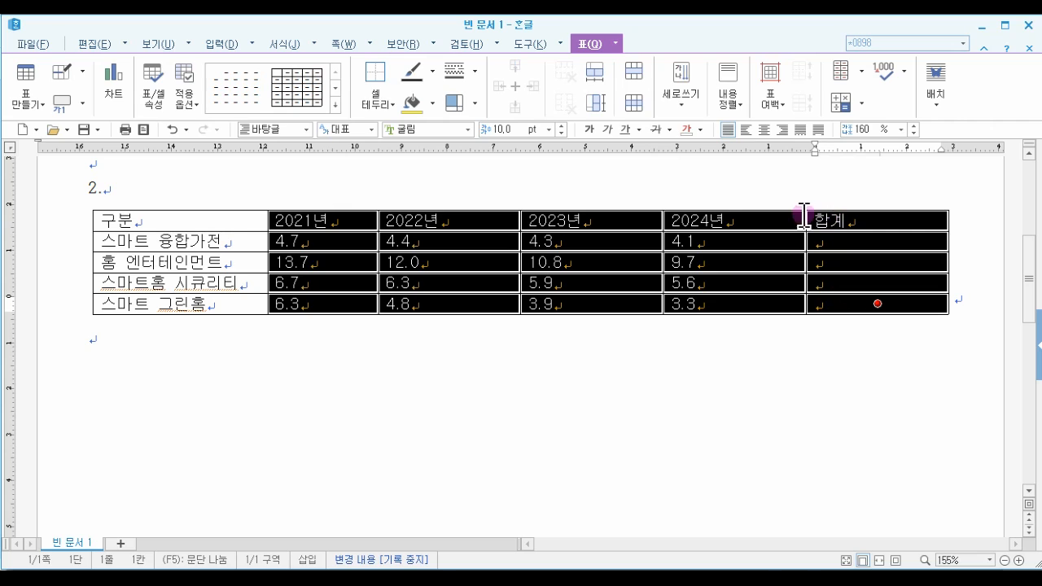
right_click(491, 224)
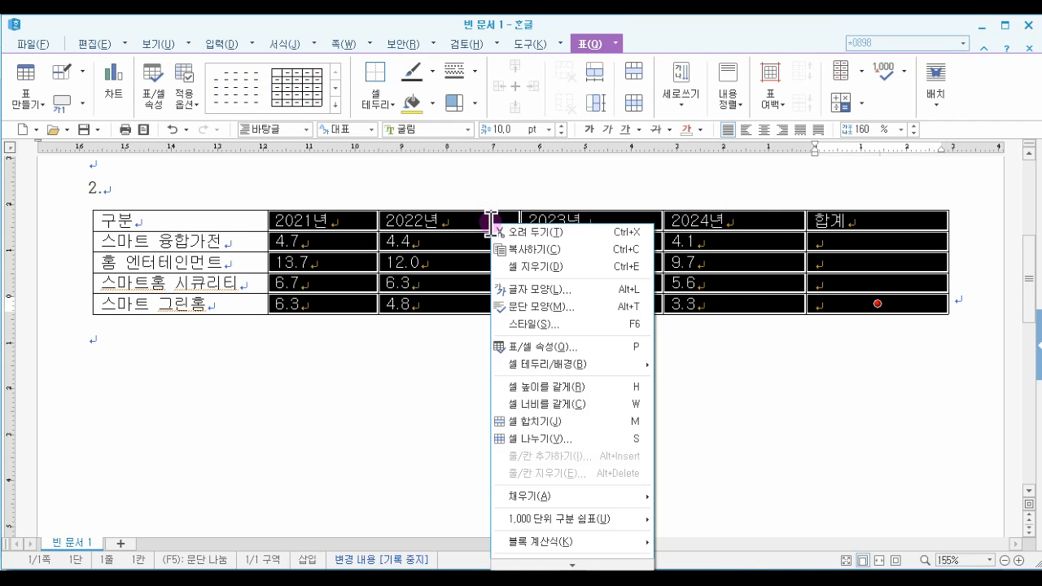
left_click(529, 404)
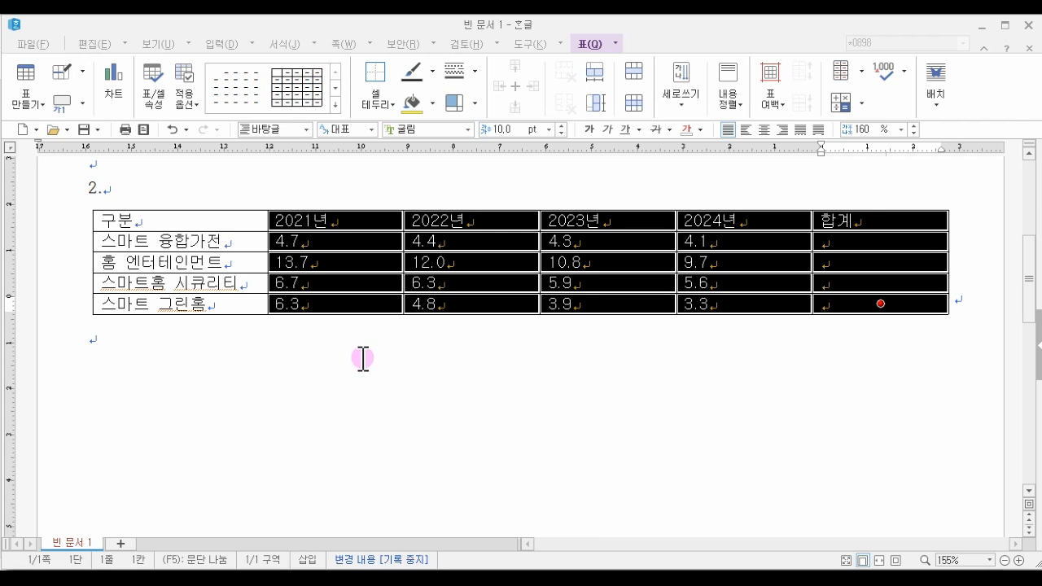
left_click(363, 358)
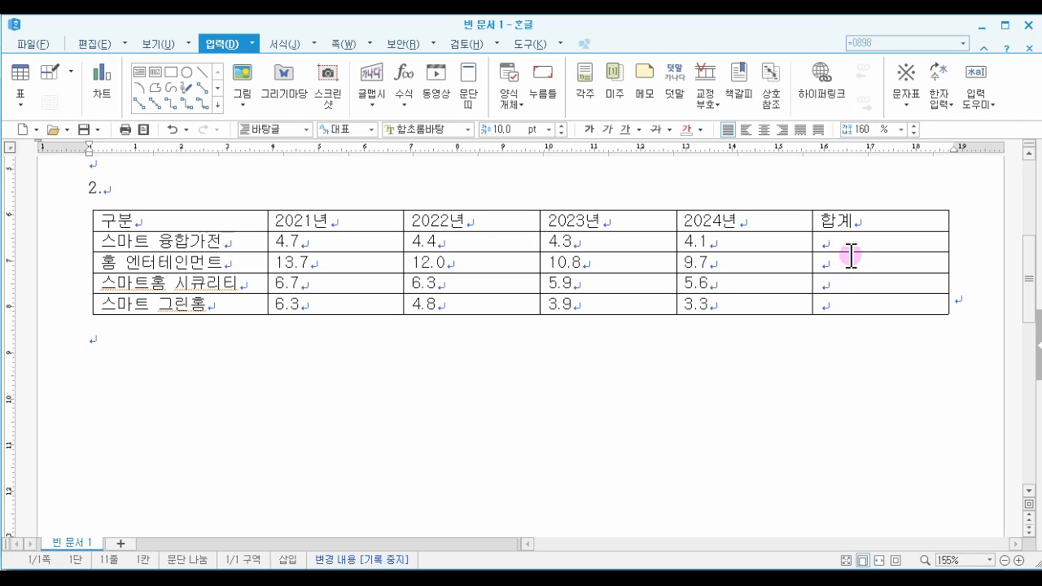
Step: Right-align the number cells and the empty total cells below the header row, from the 2021년 column through the 합계 column
left_click(360, 245)
left_click(443, 244)
left_click(581, 241)
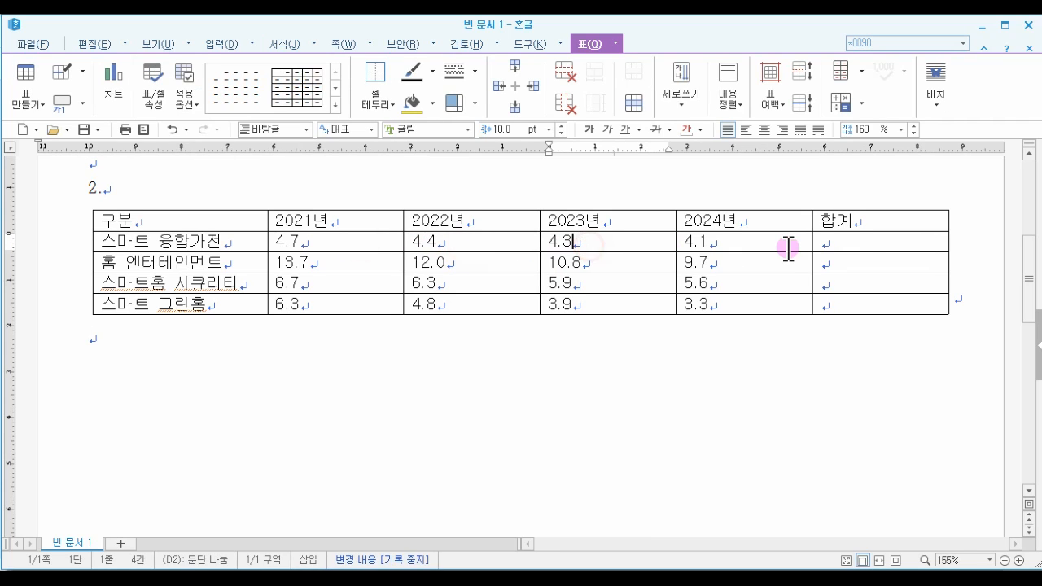
left_click(333, 244)
left_click_drag(391, 259, 849, 301)
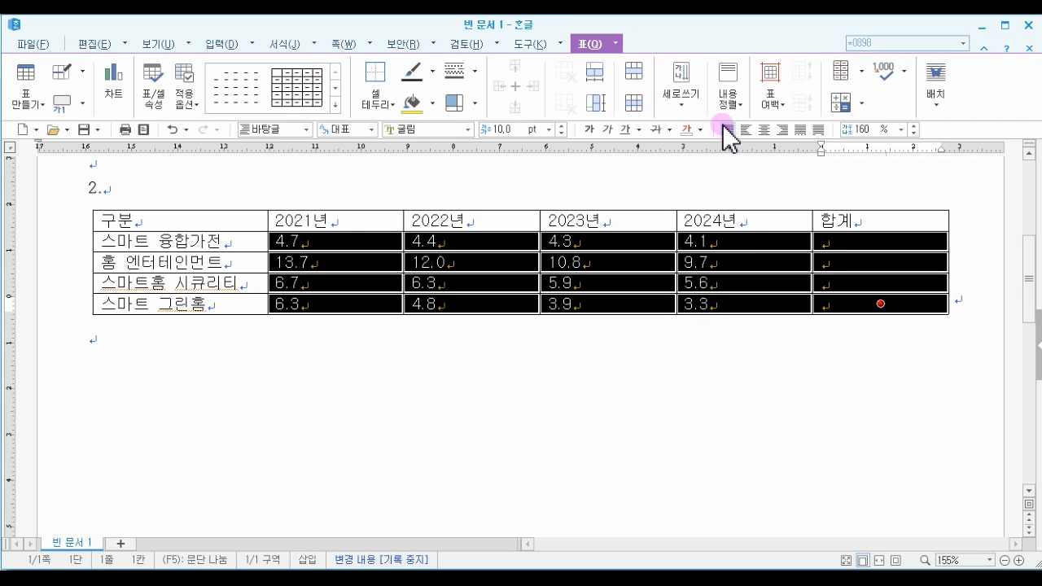
left_click(782, 130)
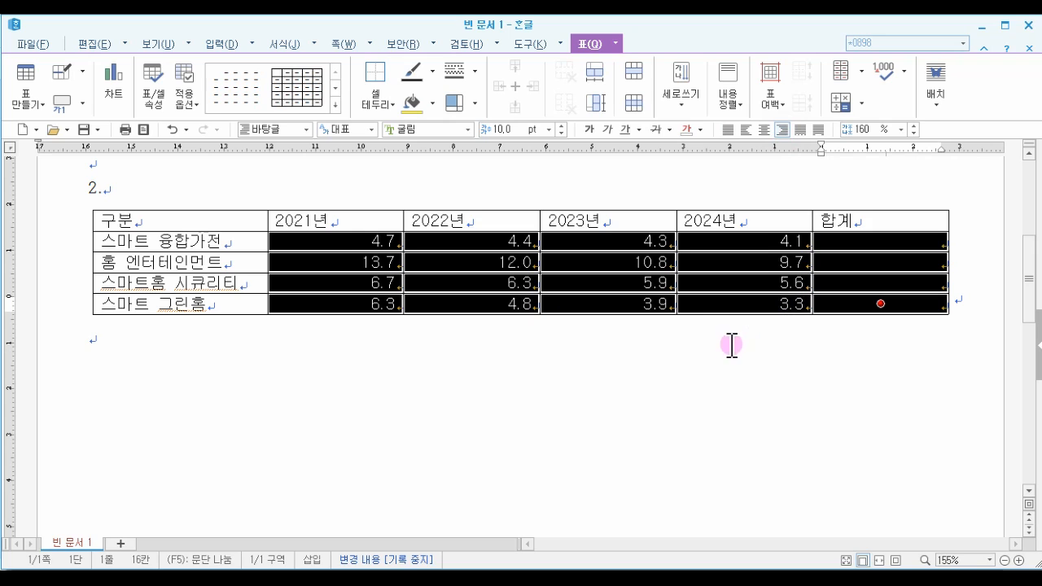
left_click(269, 336)
left_click_drag(196, 218, 197, 303)
left_click_drag(349, 225, 879, 221)
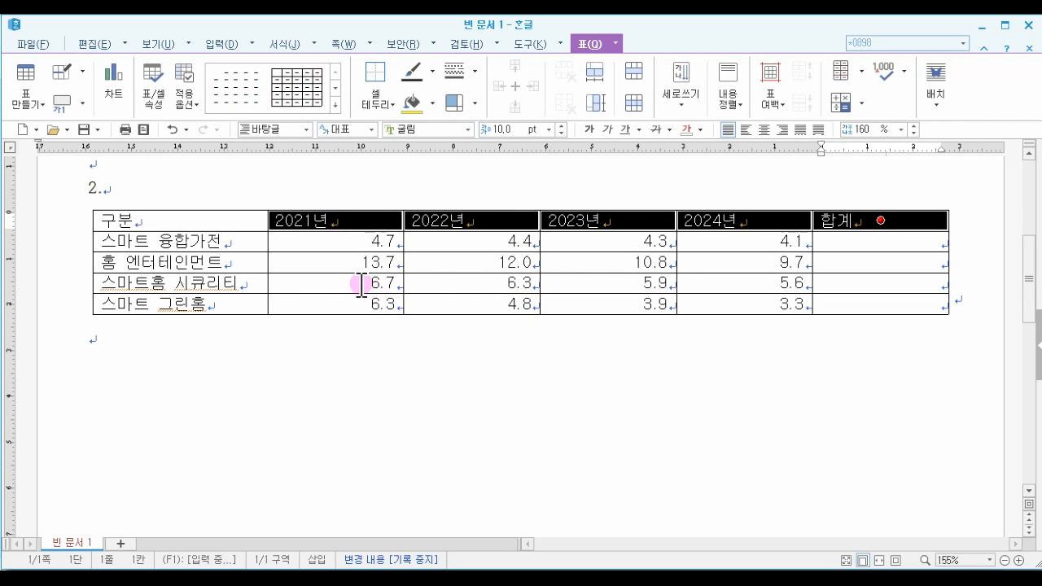
left_click(180, 221)
left_click_drag(181, 221, 187, 304)
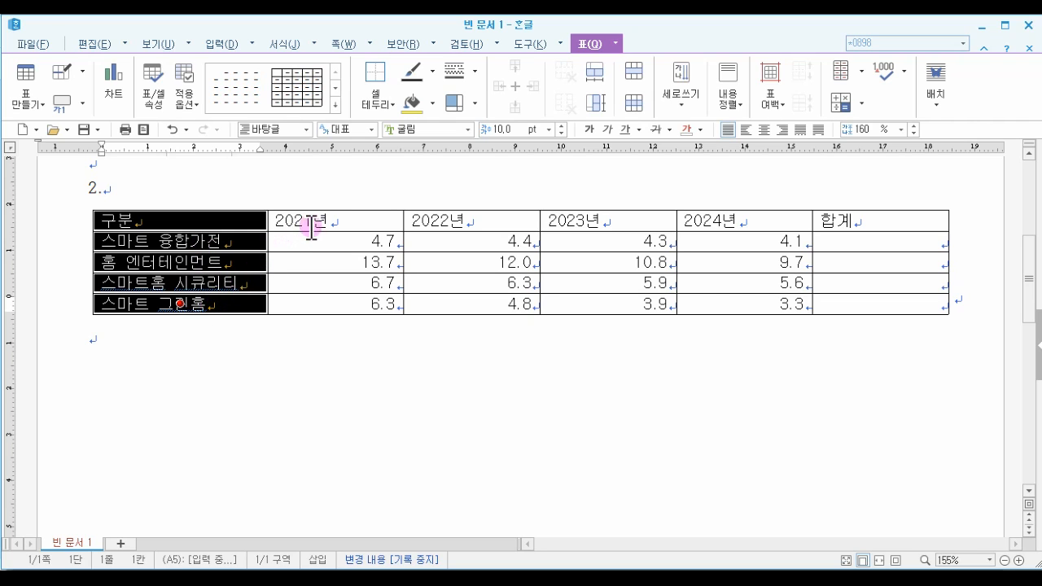
left_click_drag(321, 220, 840, 218)
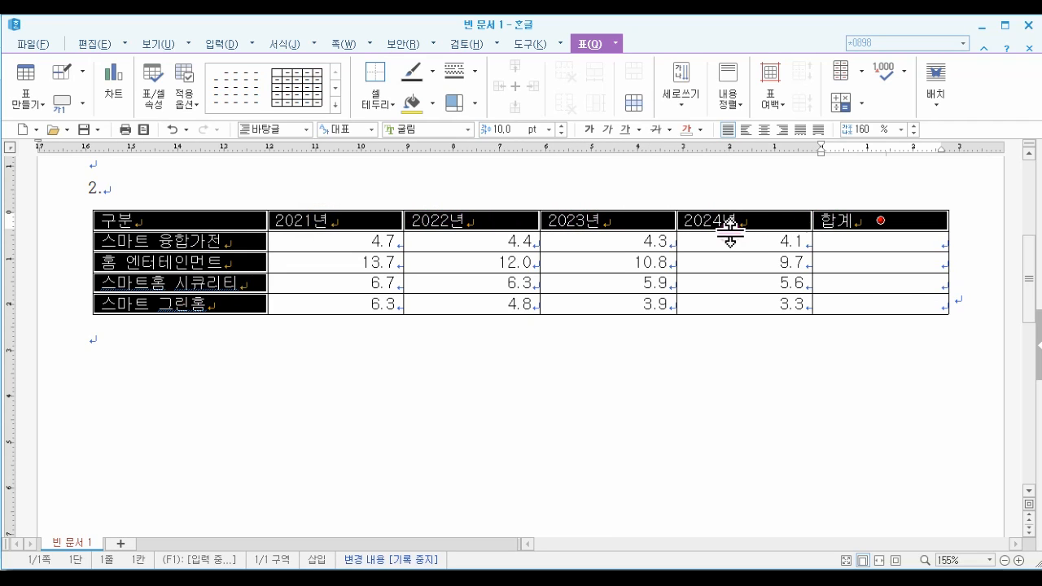
left_click(642, 224)
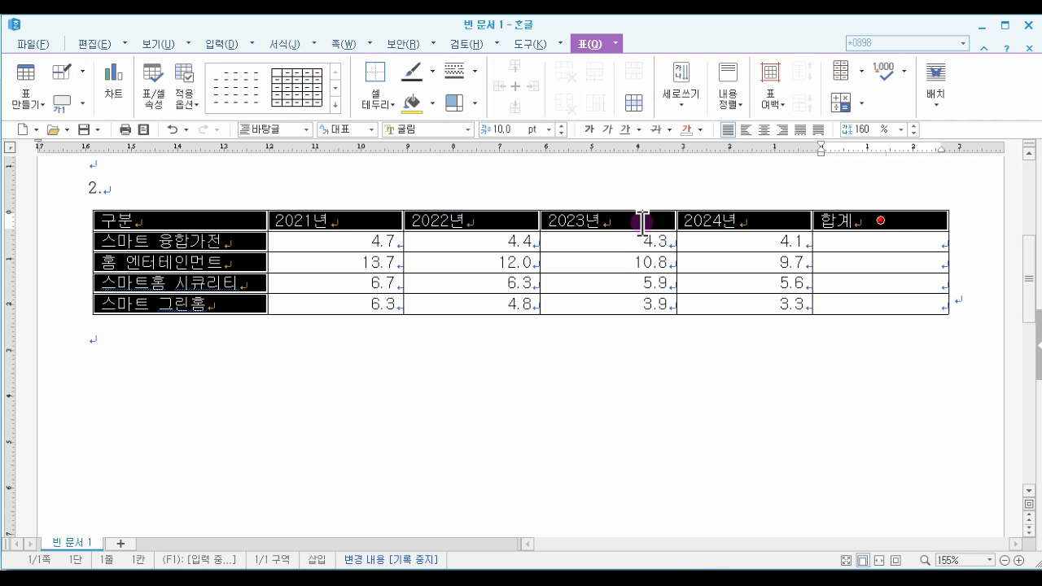
left_click(323, 341)
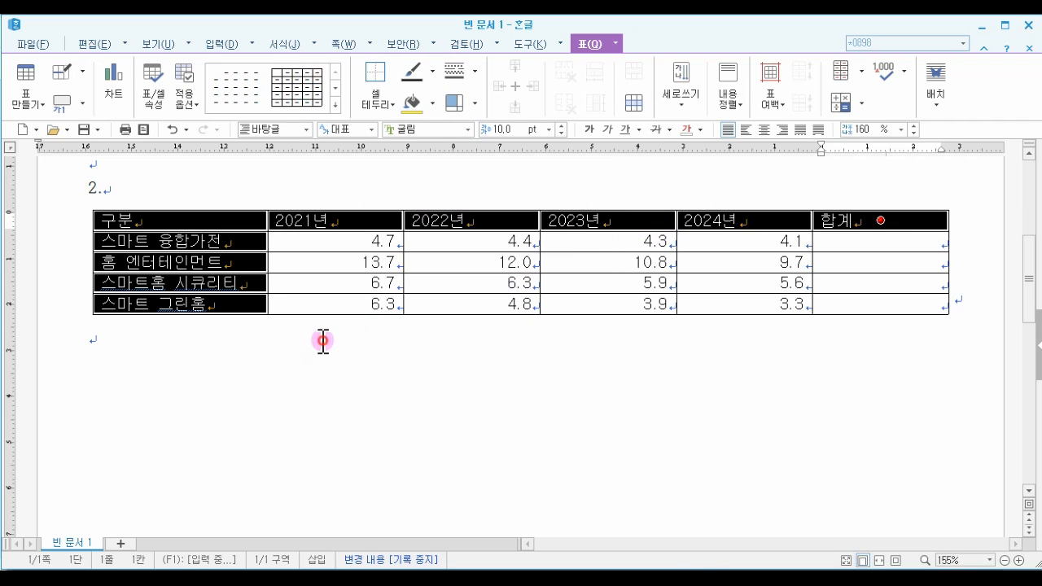
left_click(320, 240)
left_click_drag(342, 249, 827, 301)
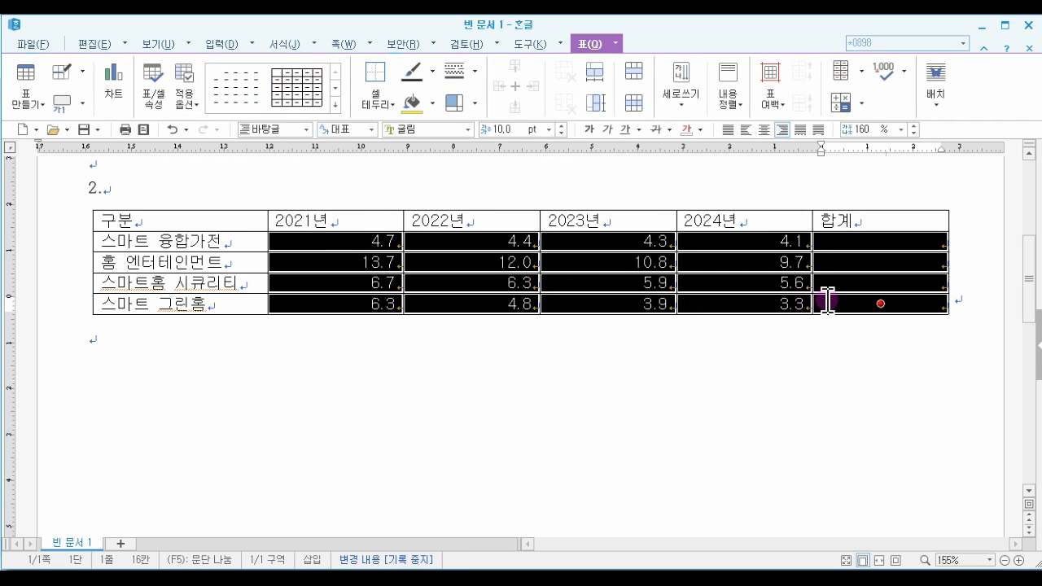
left_click(204, 361)
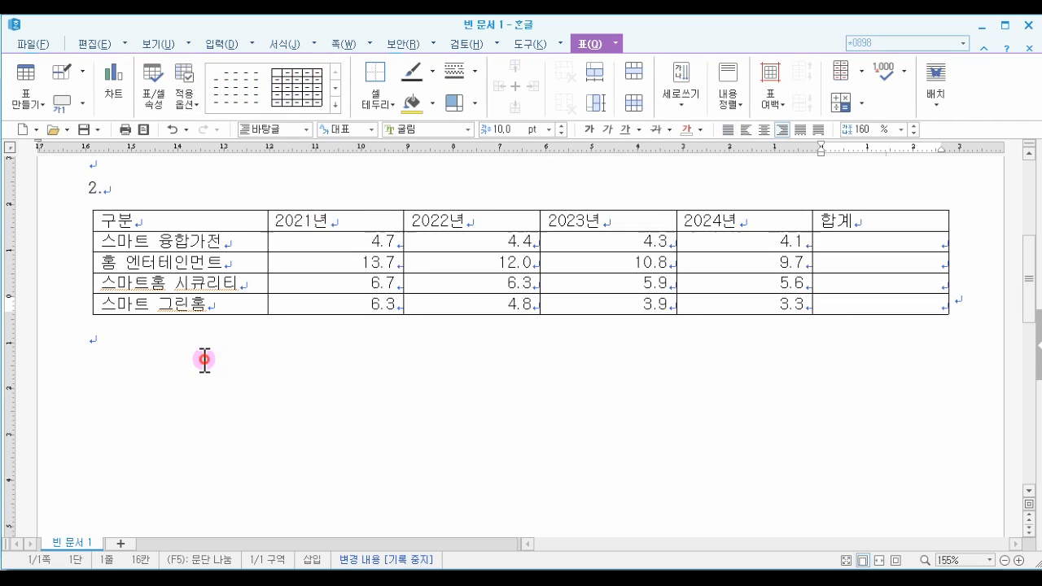
Step: Center-align the text of the whole first column together with the header row through 합계
left_click_drag(167, 222, 172, 309)
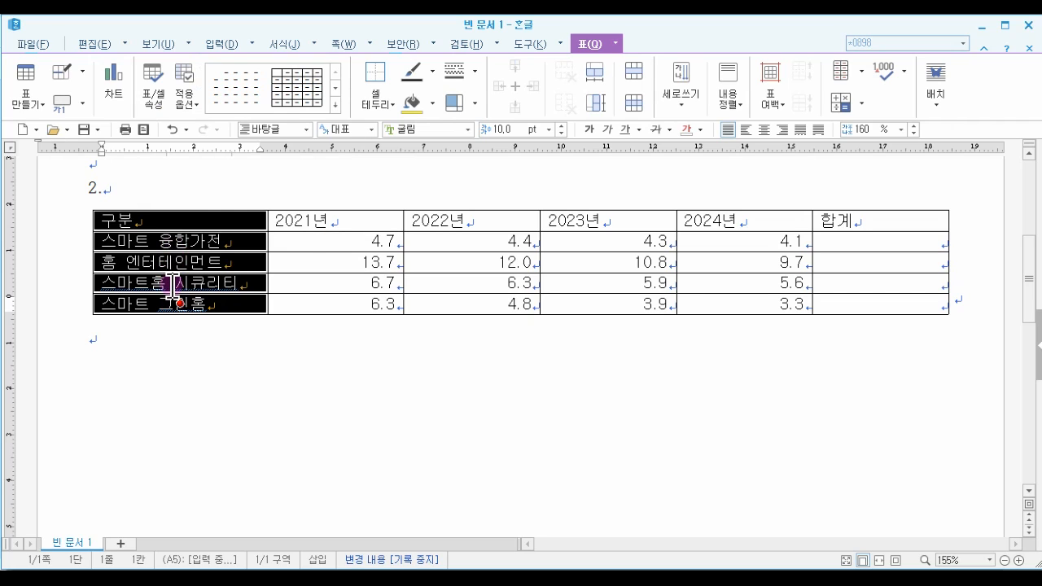
left_click(328, 218)
left_click_drag(327, 218, 850, 218)
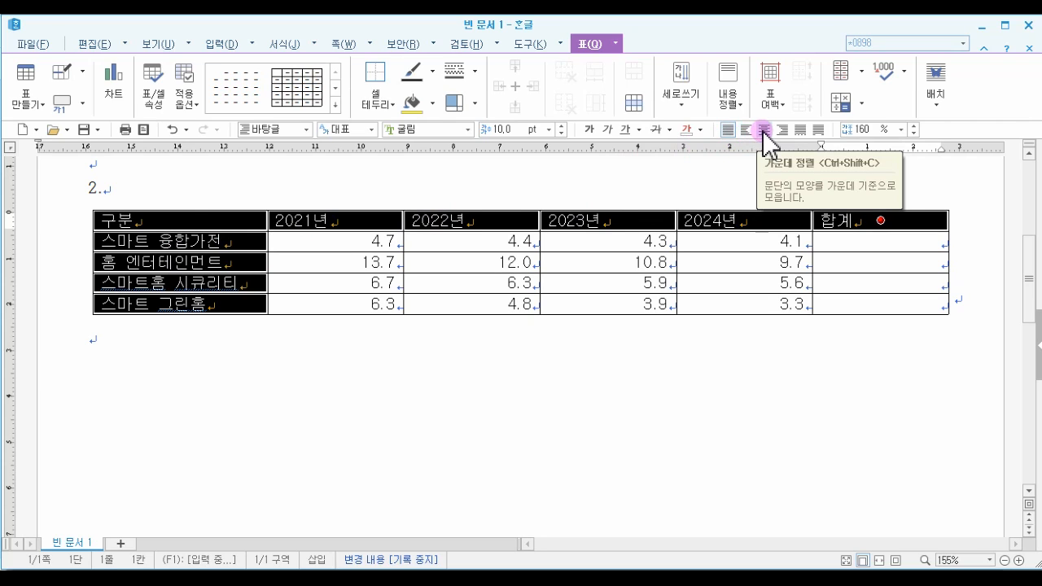
left_click(763, 130)
left_click(715, 190)
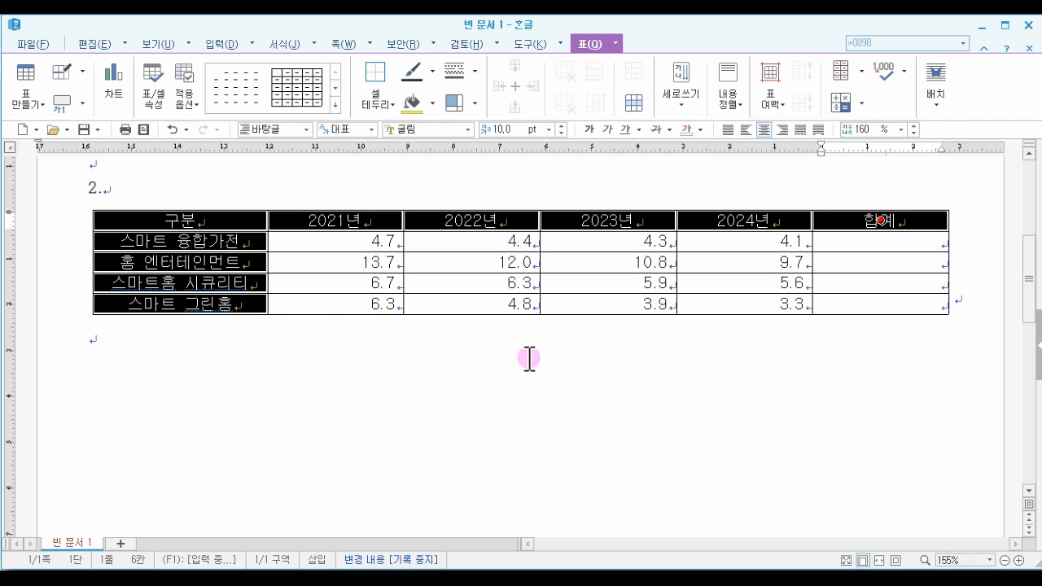
left_click(299, 380)
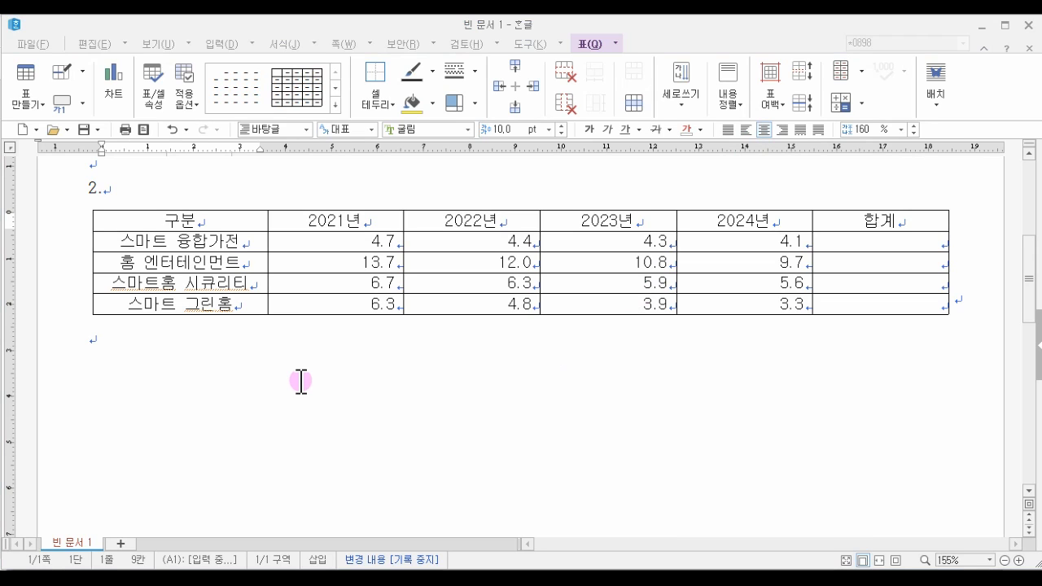
Step: Fill the cells from 구분 across to 2024년 and down to the 스마트홈 시큐리티 row yellow, using 각 셀마다 적용 background settings
left_click_drag(217, 221, 739, 289)
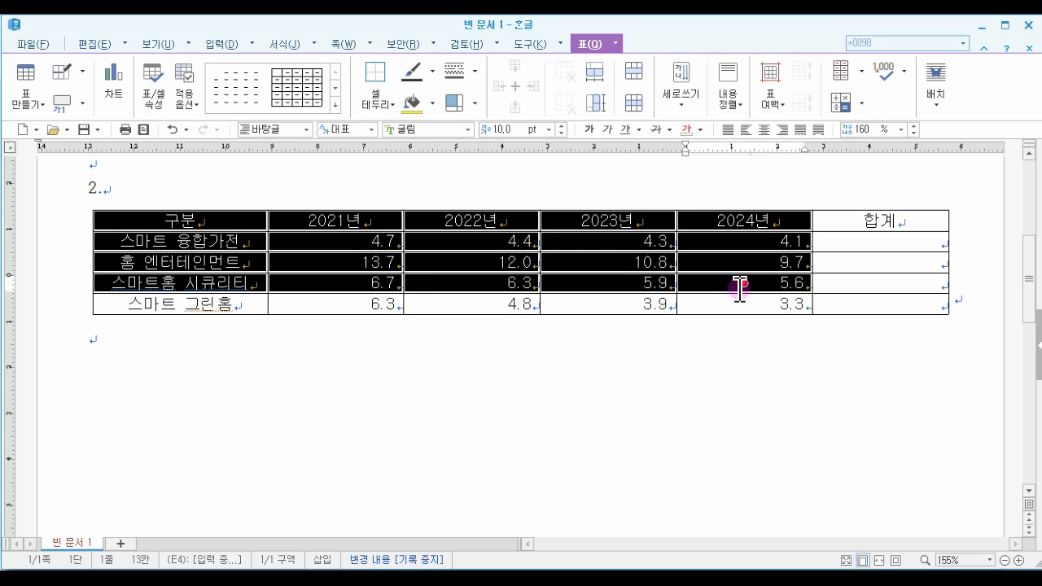
left_click_drag(739, 289, 700, 283)
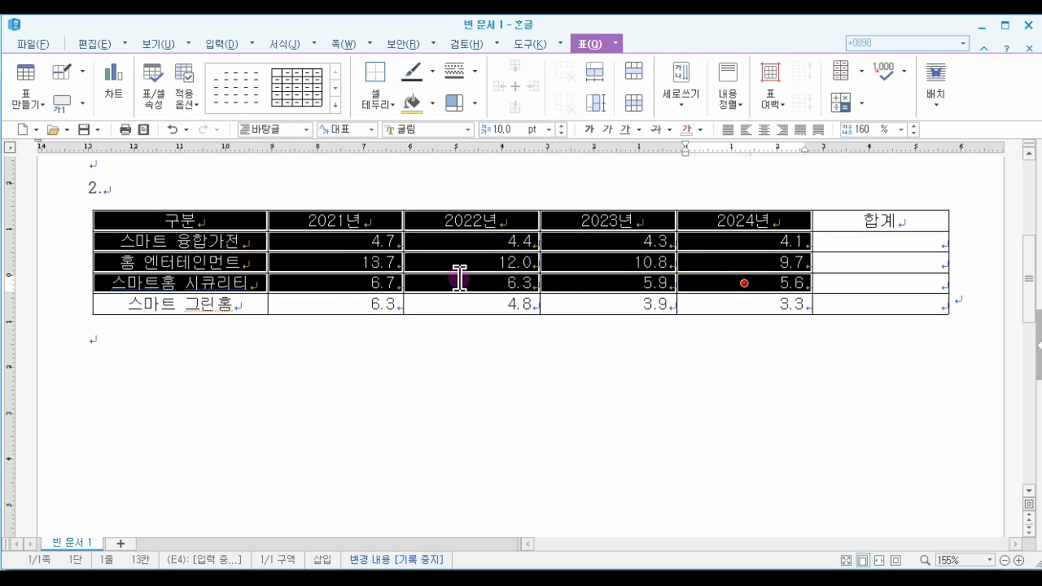
right_click(581, 262)
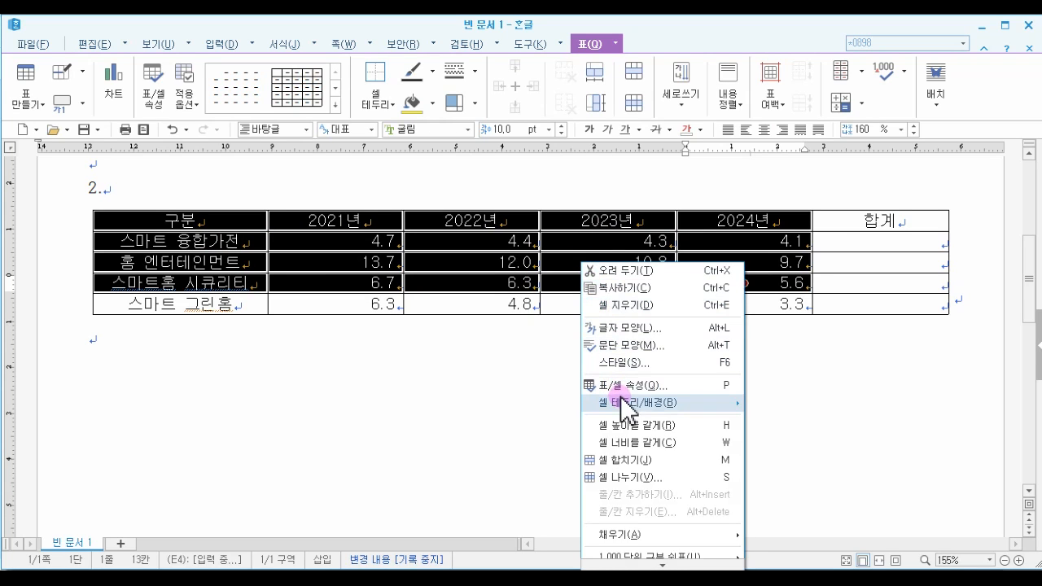
mouse_move(622, 402)
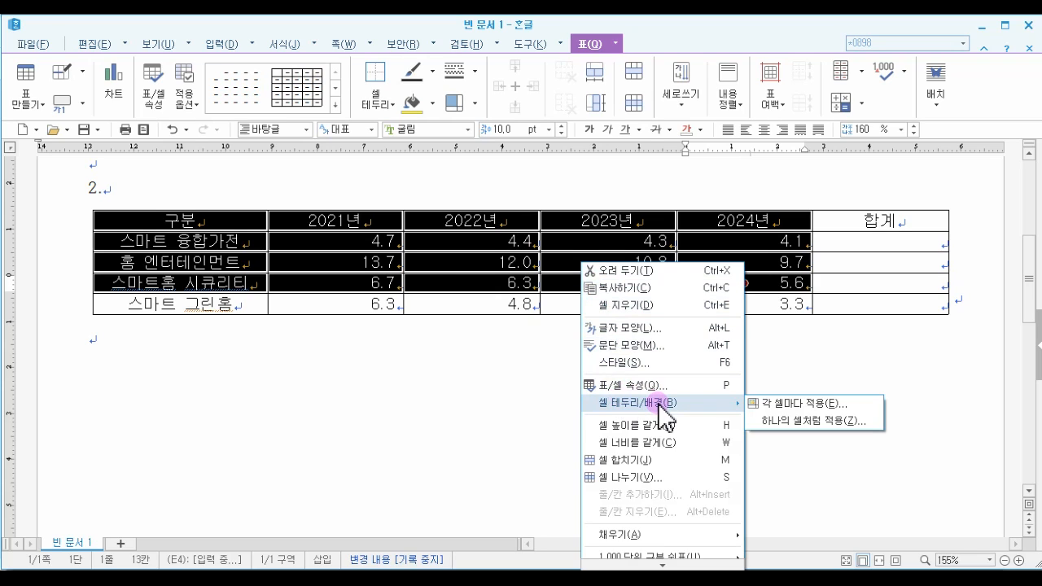
left_click(777, 405)
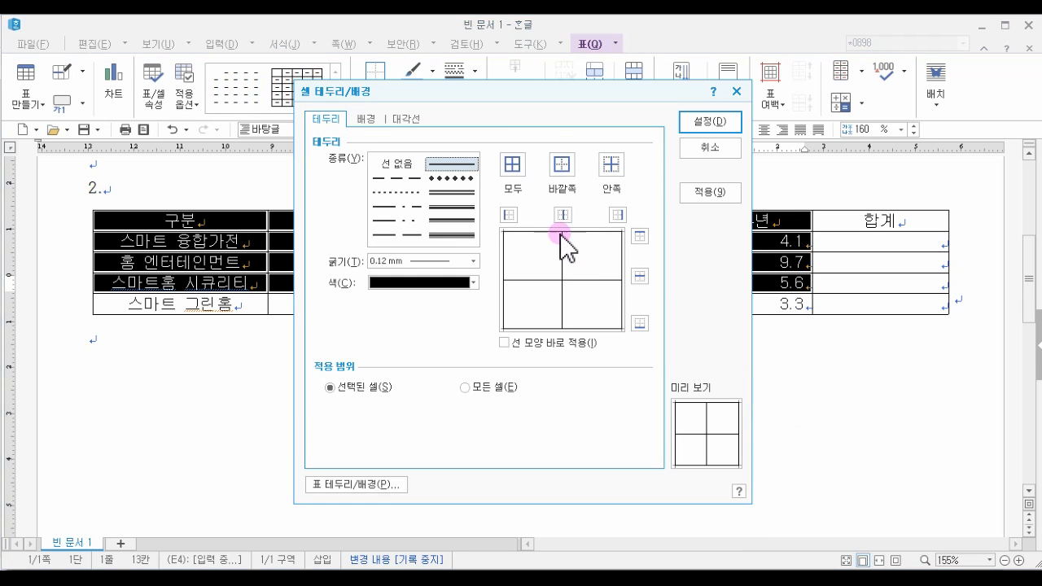
left_click_drag(546, 111, 701, 125)
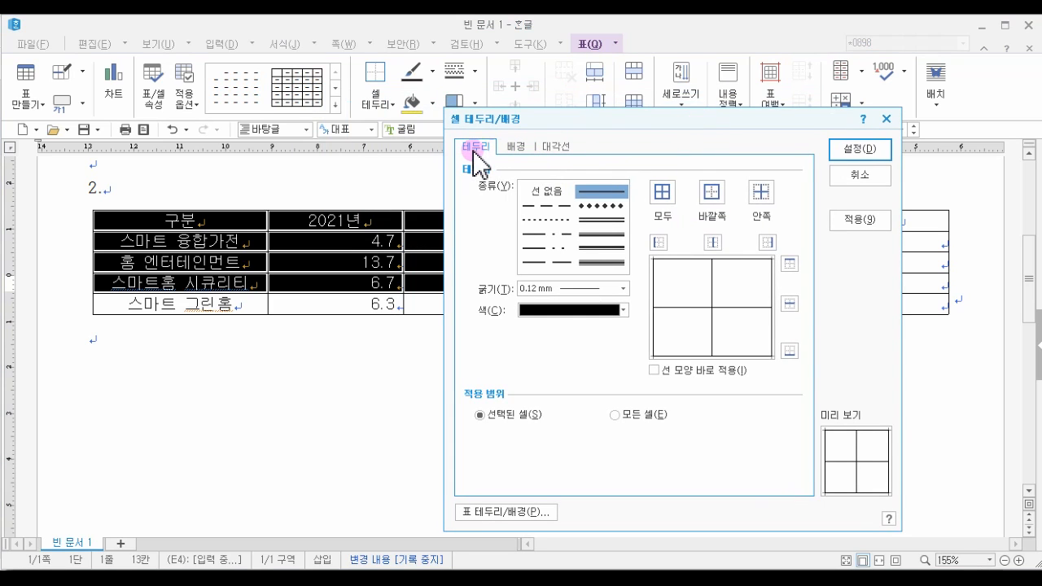
left_click(516, 149)
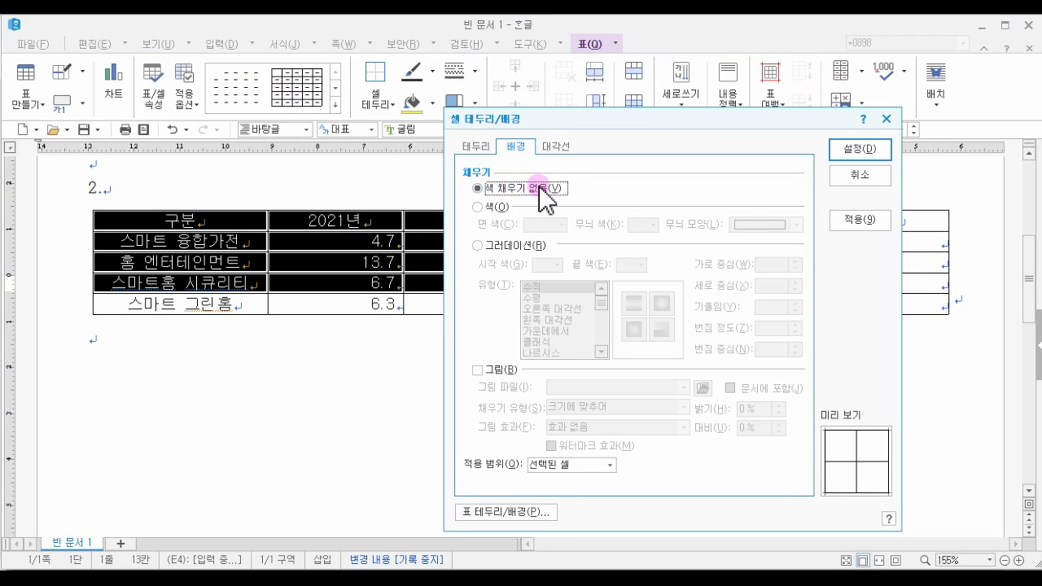
left_click(495, 205)
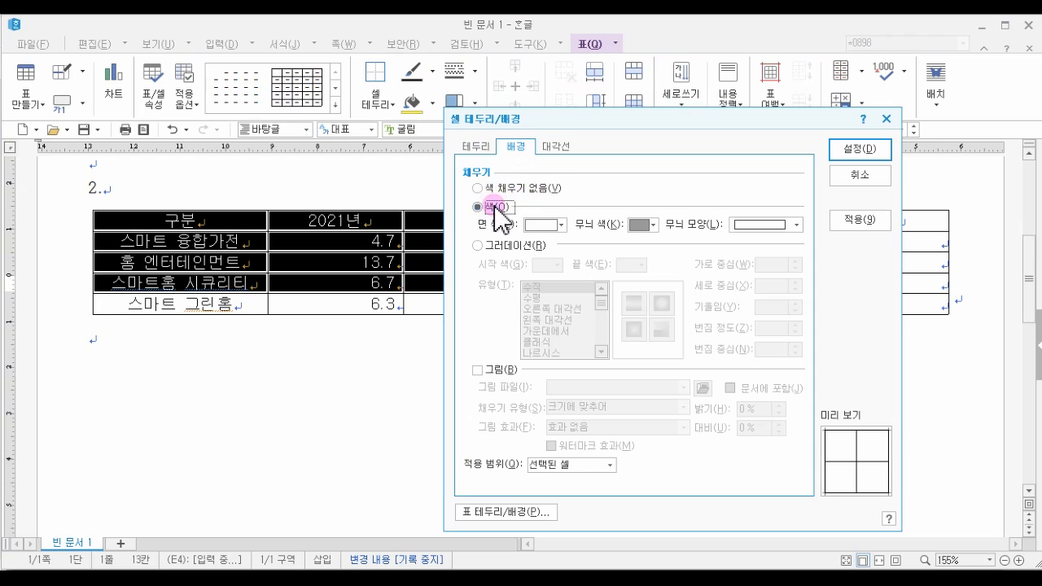
left_click(555, 226)
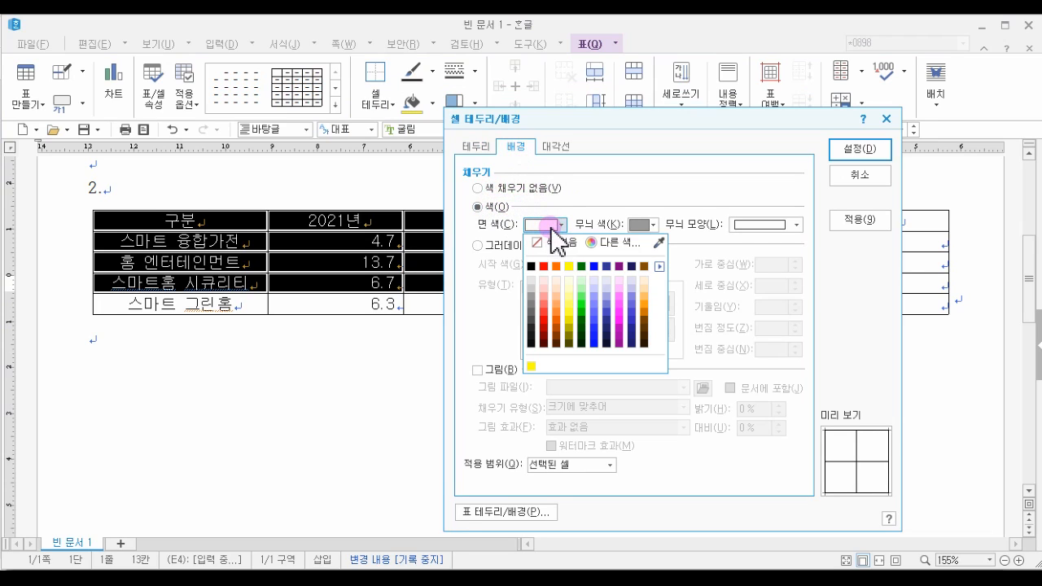
left_click(567, 267)
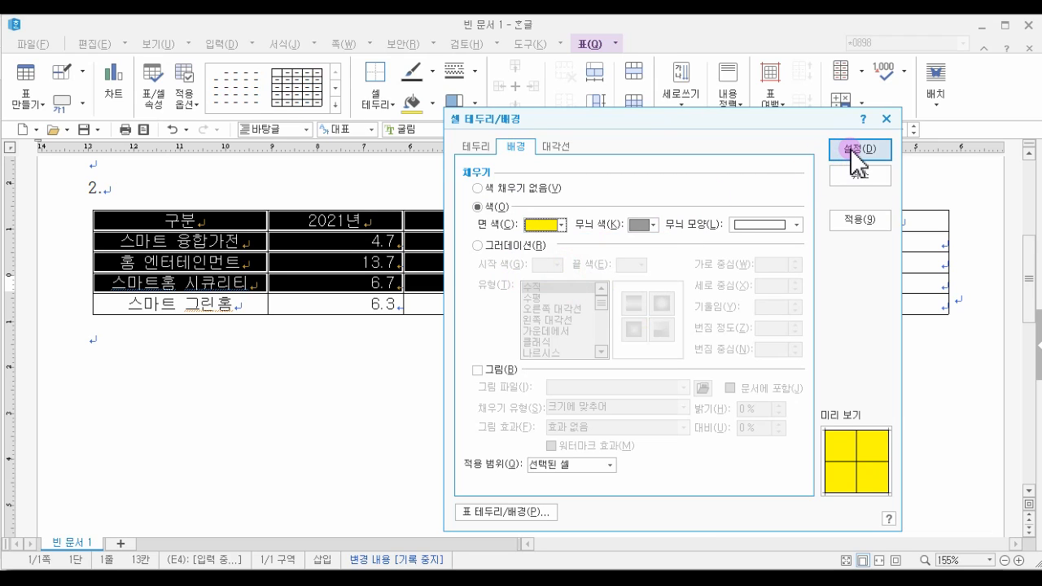
left_click(854, 155)
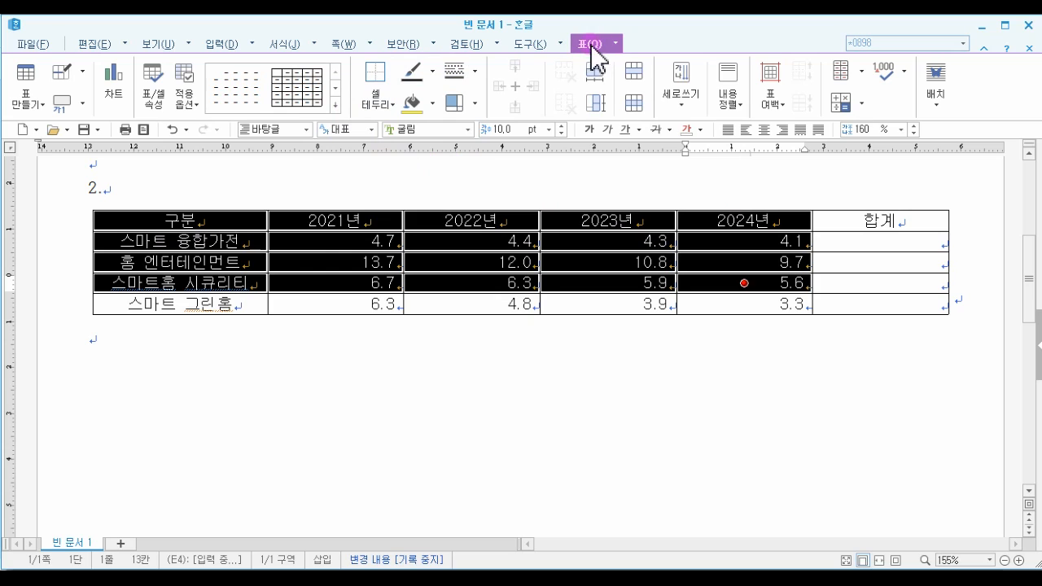
Step: Switch the cell-fill palette back and forth between the 기본 and 오피스 color themes
left_click(433, 102)
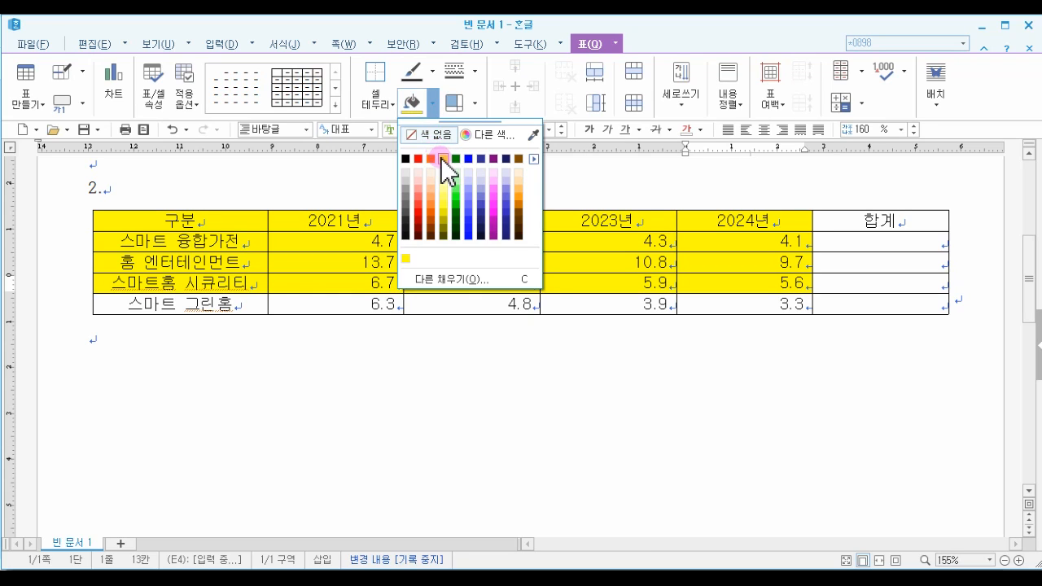
left_click(533, 158)
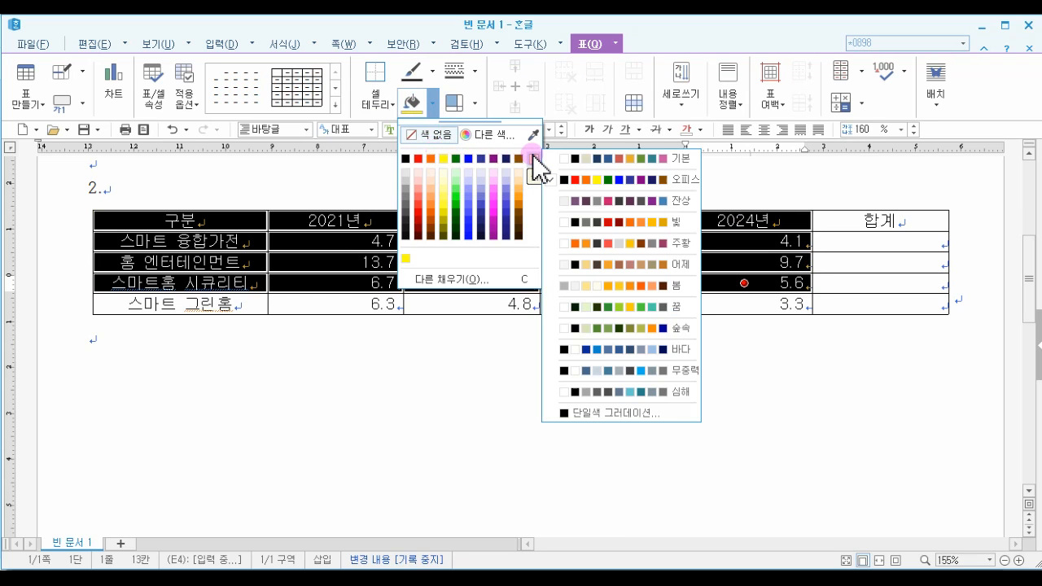
left_click(600, 159)
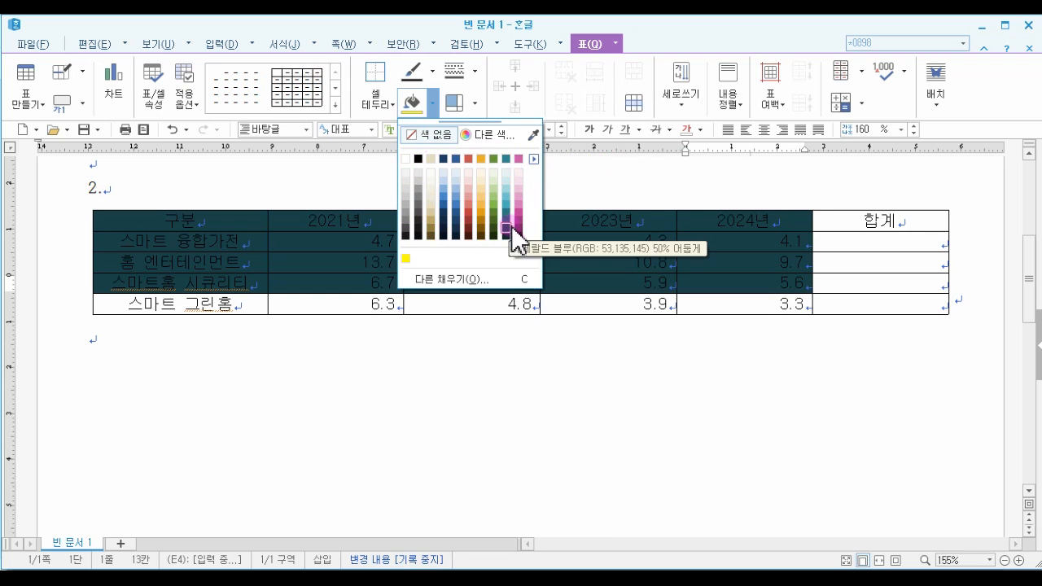
left_click(534, 160)
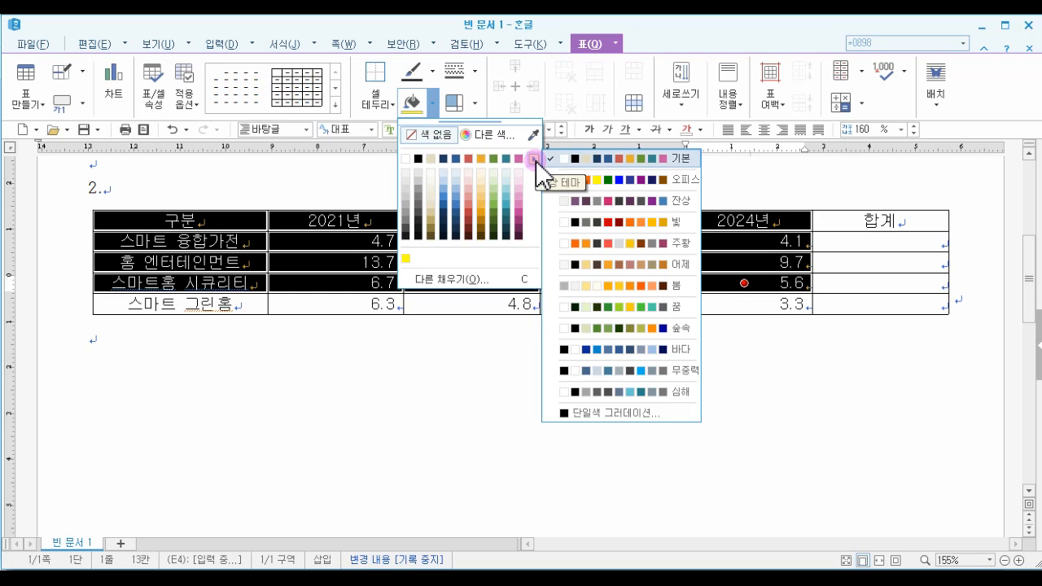
left_click(607, 179)
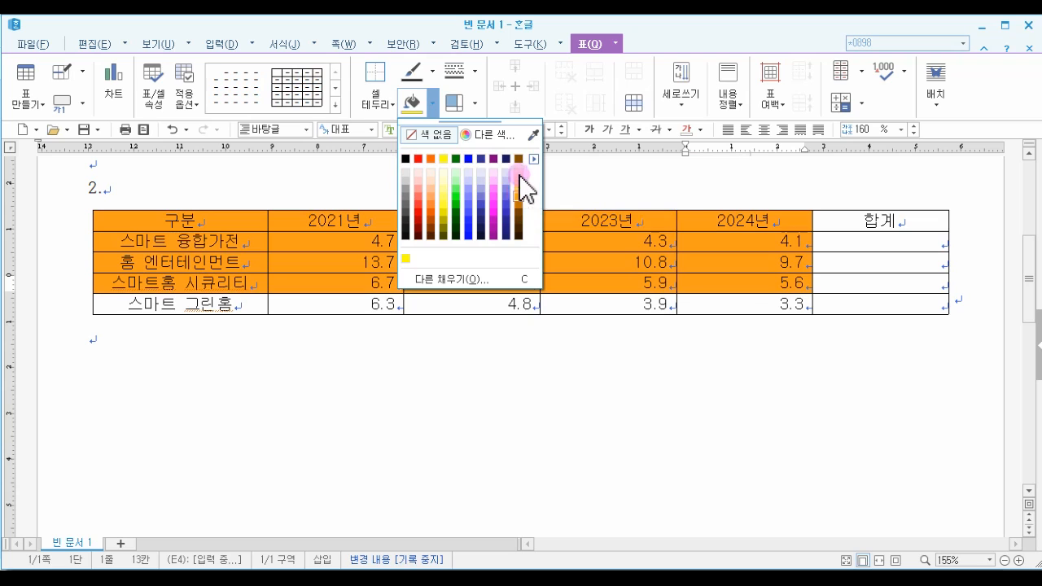
left_click(531, 157)
left_click(586, 158)
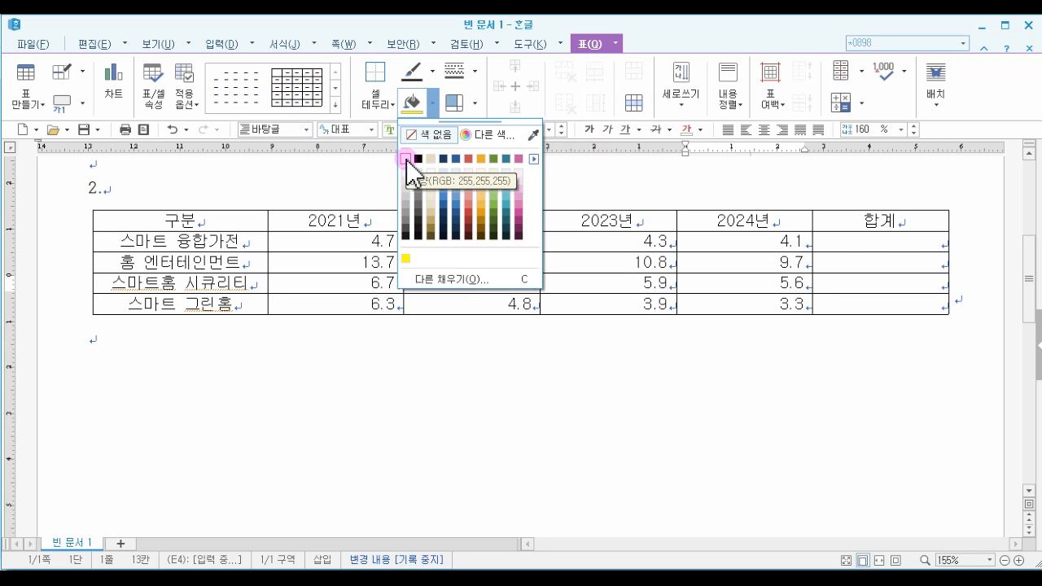
Step: Set the fill palette to the 오피스 theme and fill the selected 구분-to-2024년 cells, down through 스마트홈 시큐리티, with yellow
left_click(533, 158)
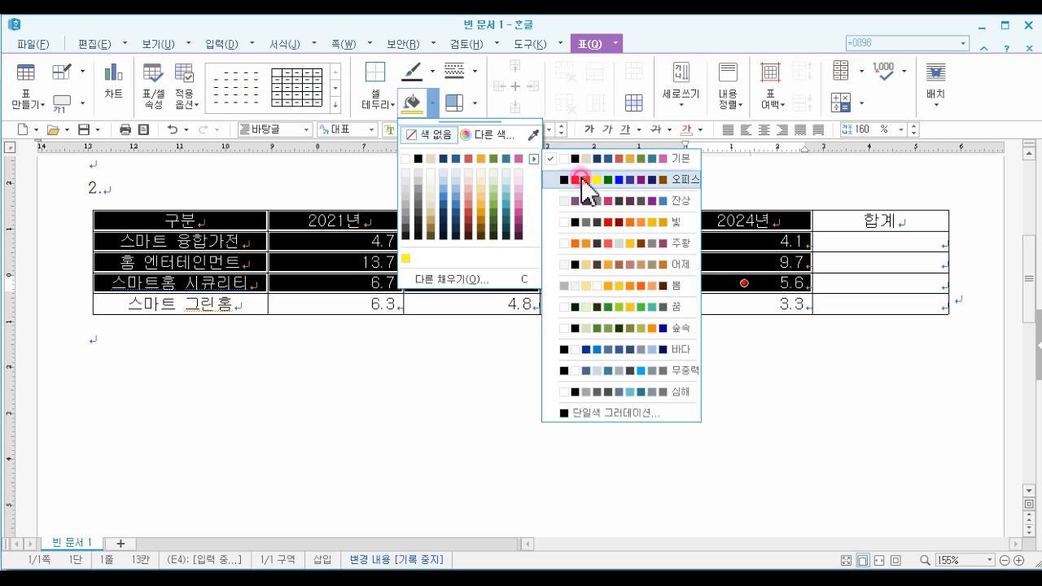
left_click(578, 175)
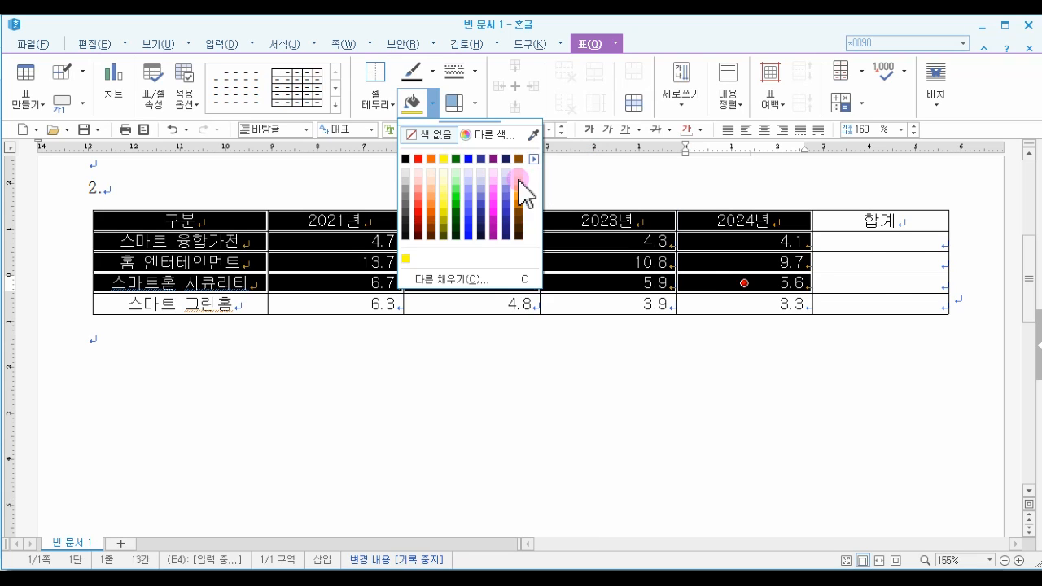
left_click(445, 158)
left_click(448, 174)
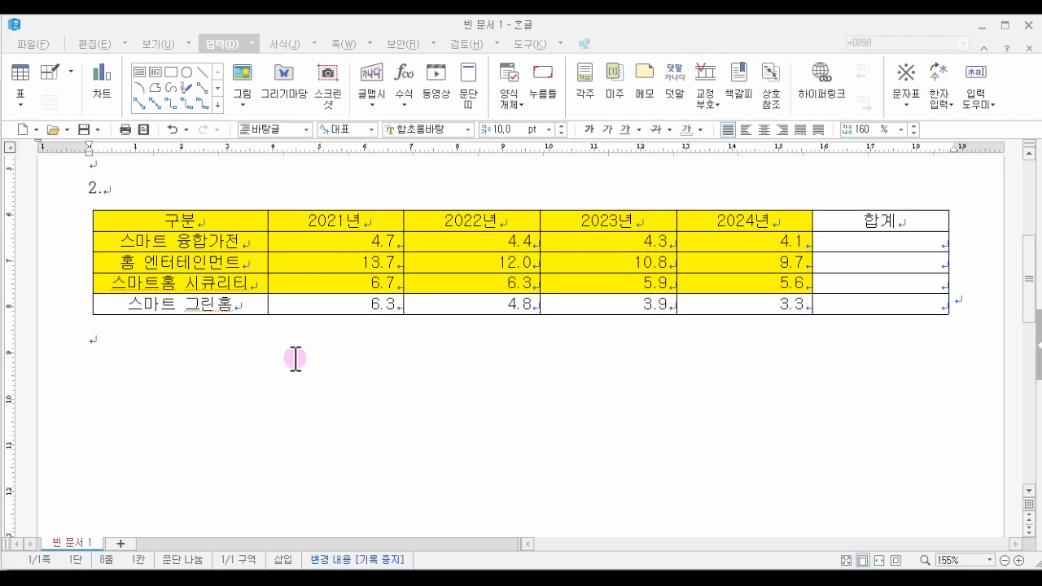
left_click(237, 220)
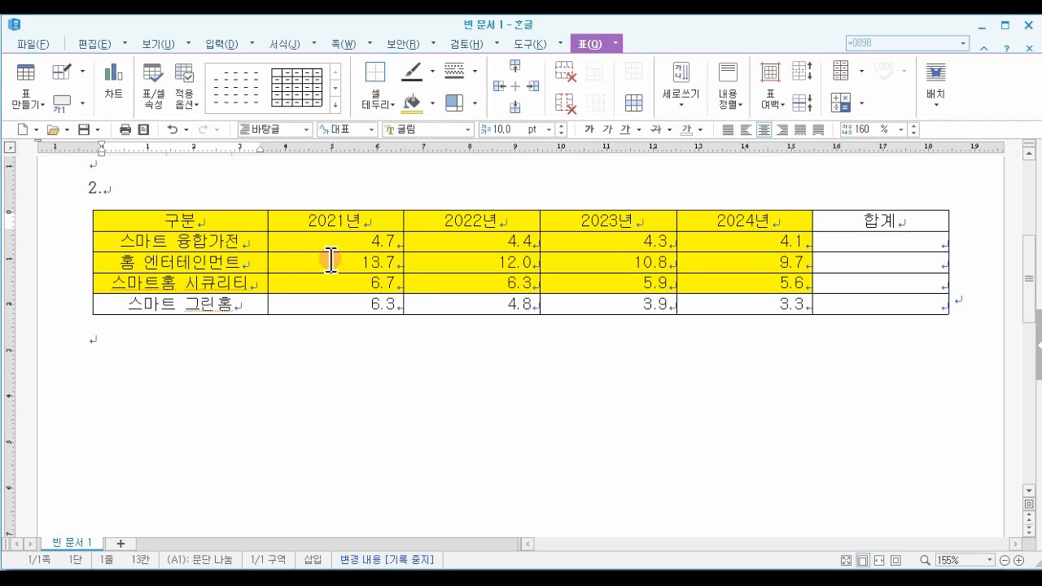
left_click(370, 242)
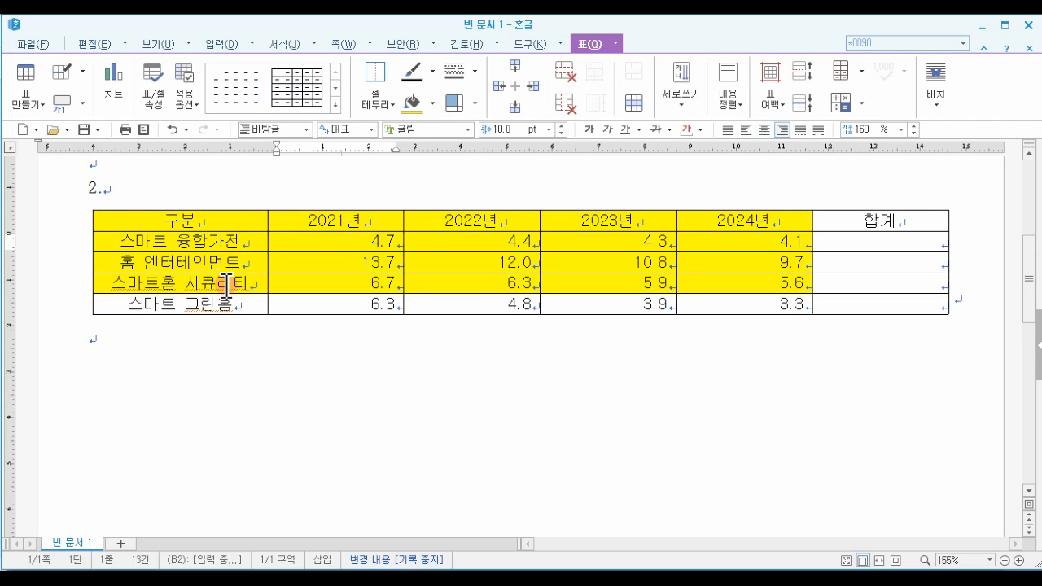
left_click(839, 243)
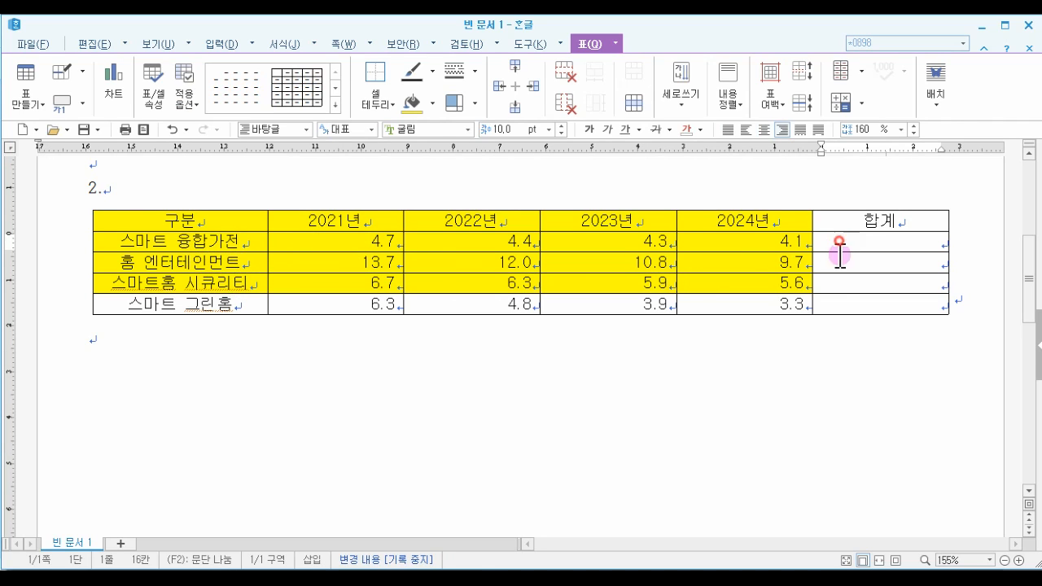
left_click_drag(839, 243, 839, 284)
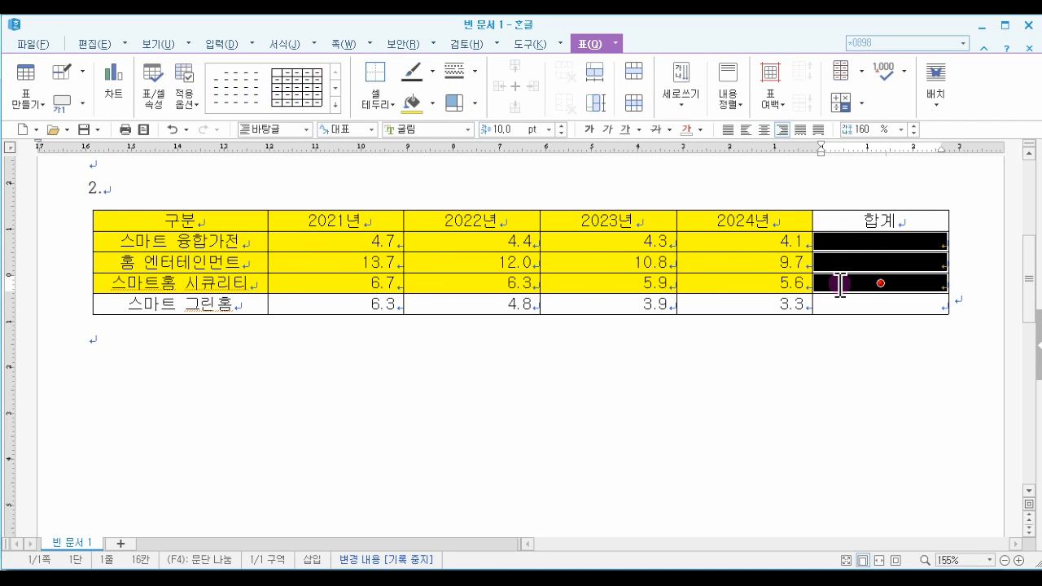
left_click_drag(835, 298, 861, 301)
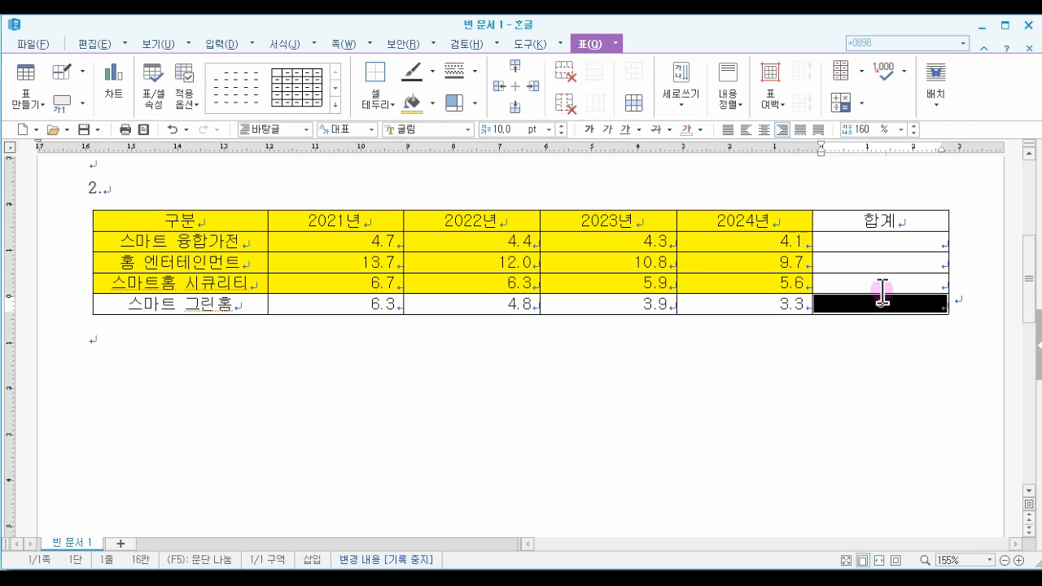
left_click(881, 243)
left_click(880, 258)
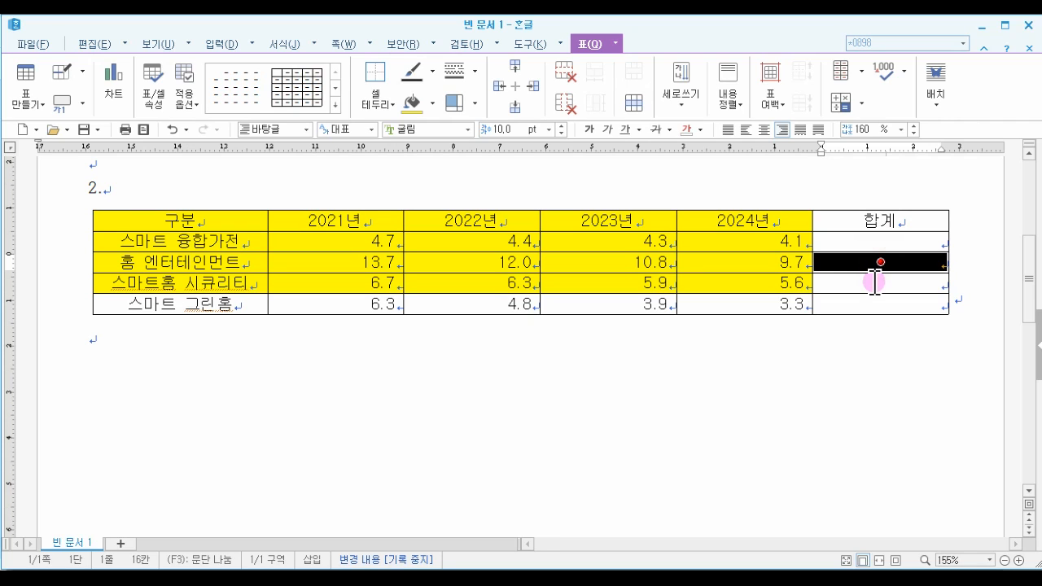
left_click(876, 283)
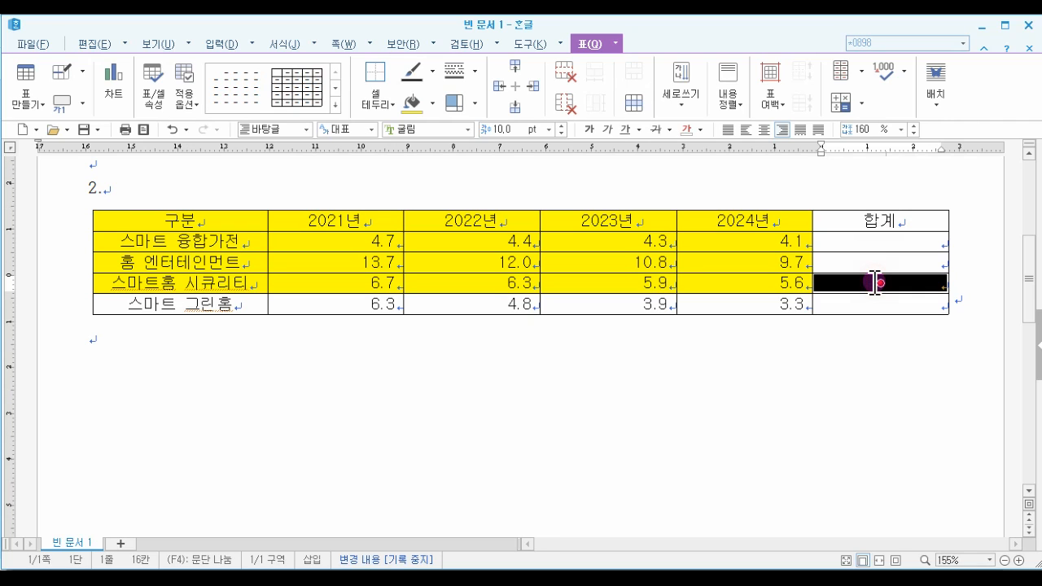
left_click(864, 242)
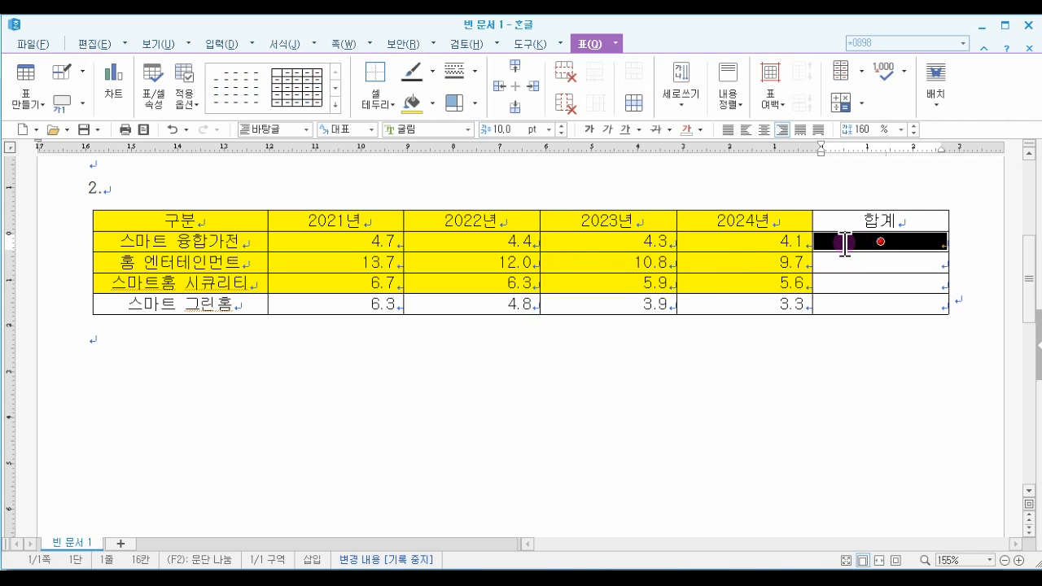
Step: Calculate the 합계 cells of the 스마트 융합가전, 홈 엔터테인먼트 and 스마트홈 시큐리티 rows with 블록 합계
left_click_drag(379, 244, 881, 277)
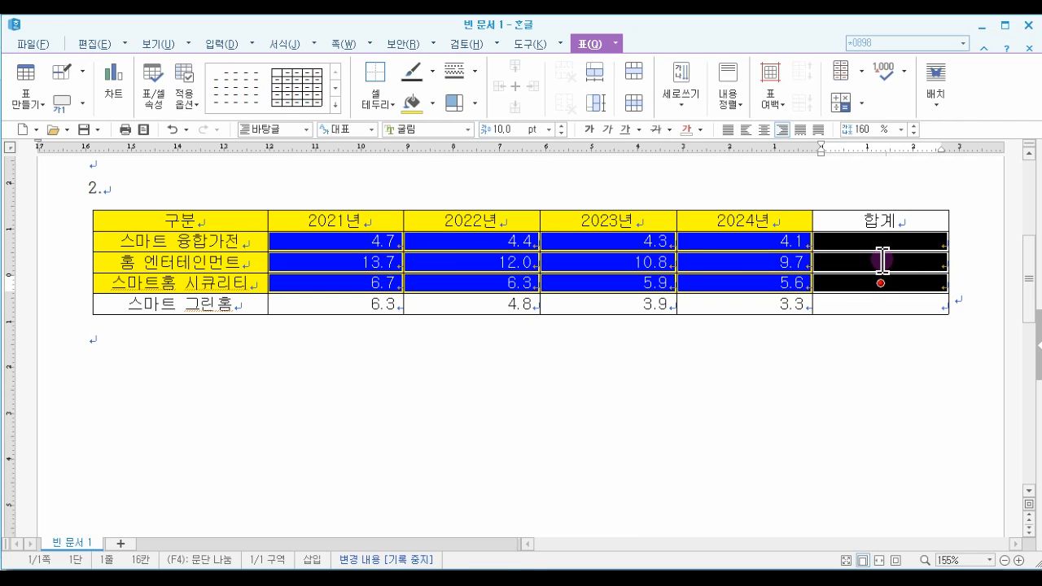
right_click(881, 261)
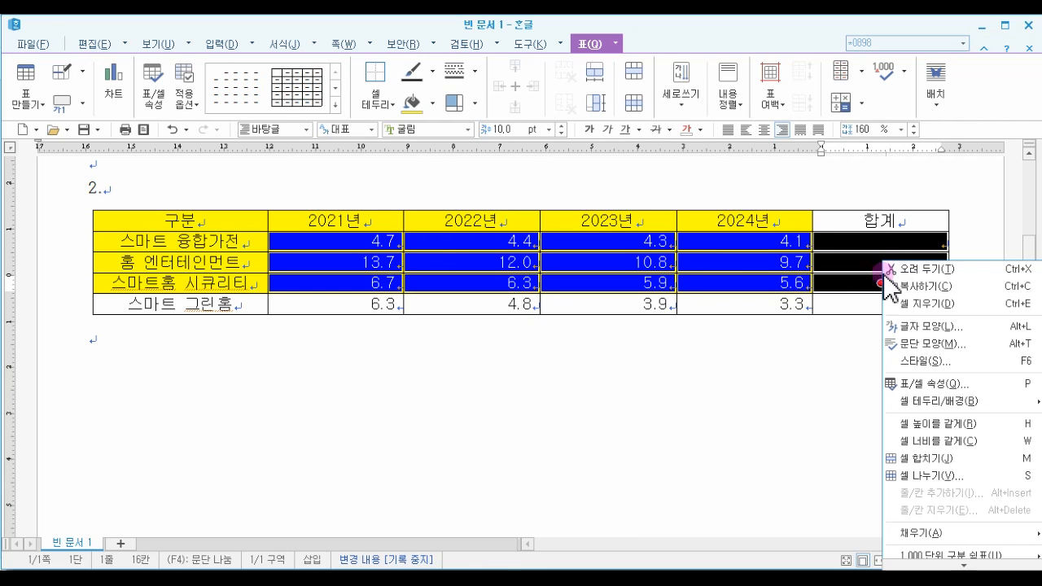
mouse_move(956, 564)
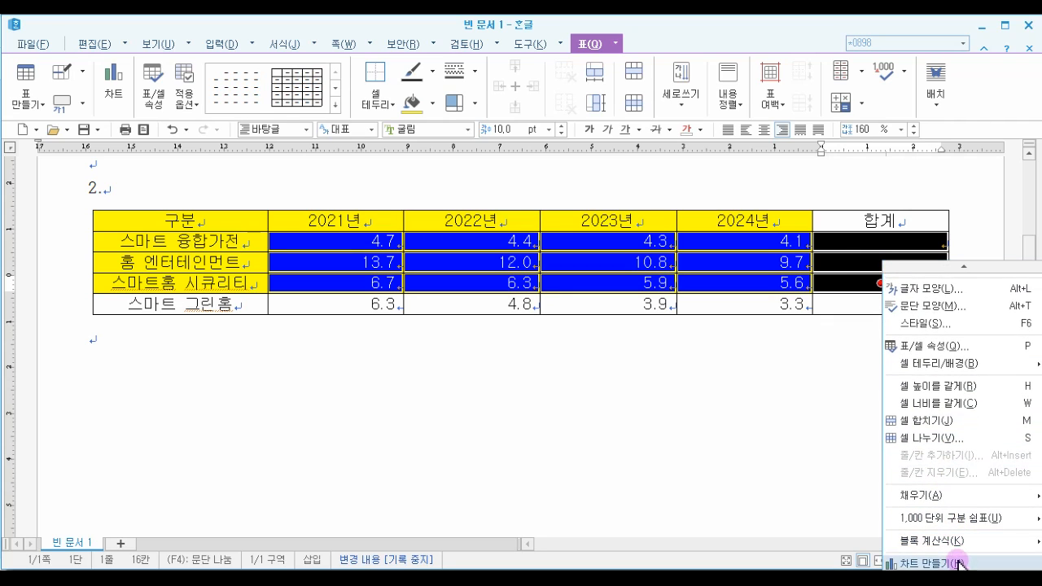
mouse_move(952, 542)
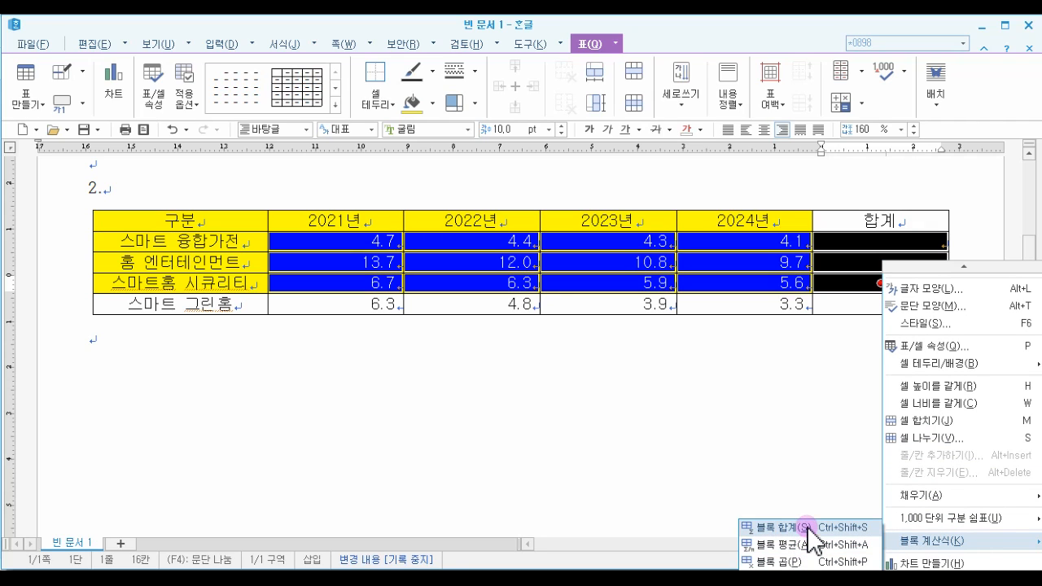
left_click(781, 527)
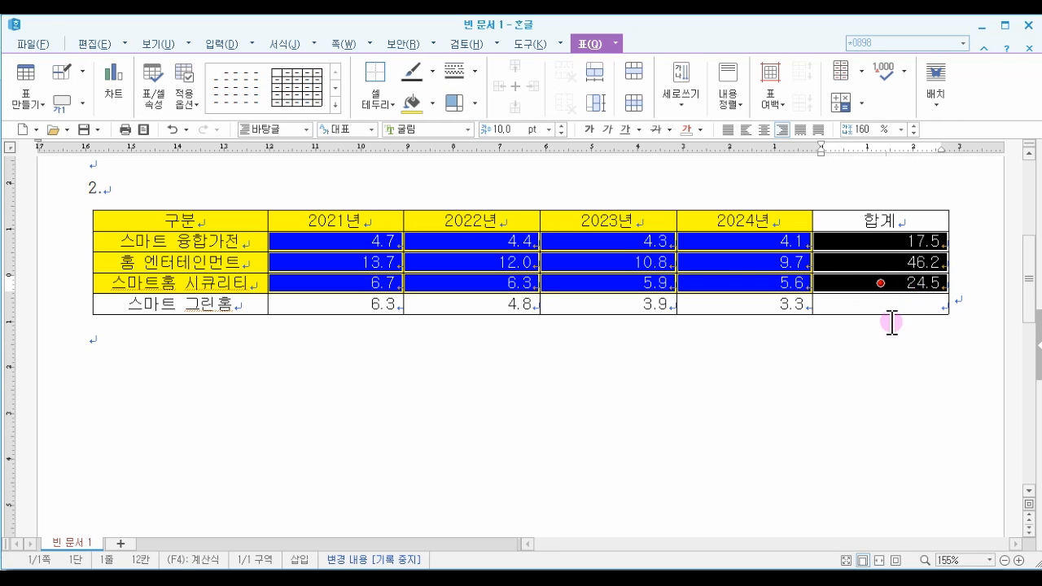
left_click(877, 355)
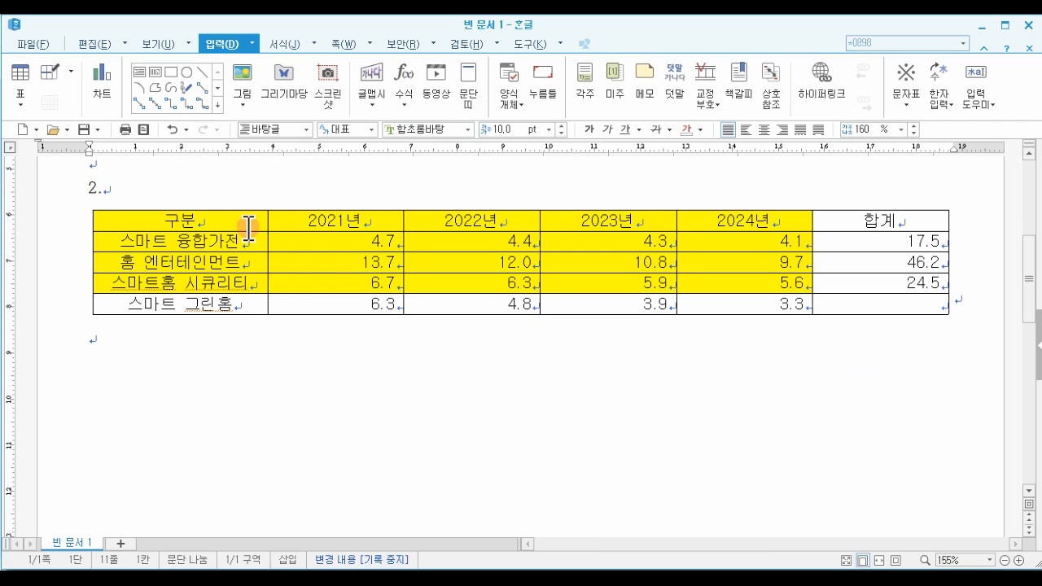
left_click_drag(242, 221, 913, 303)
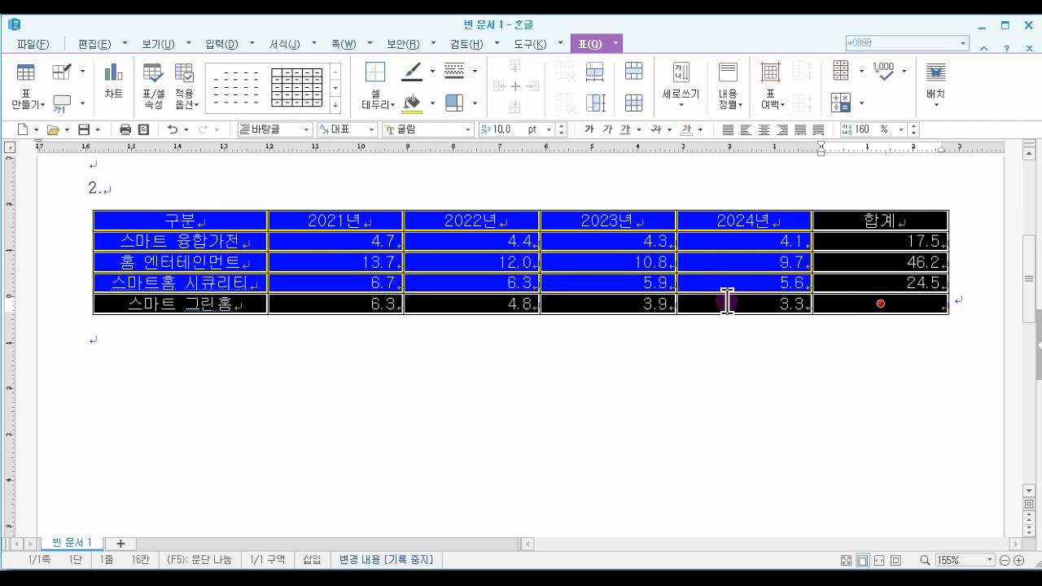
left_click(310, 244)
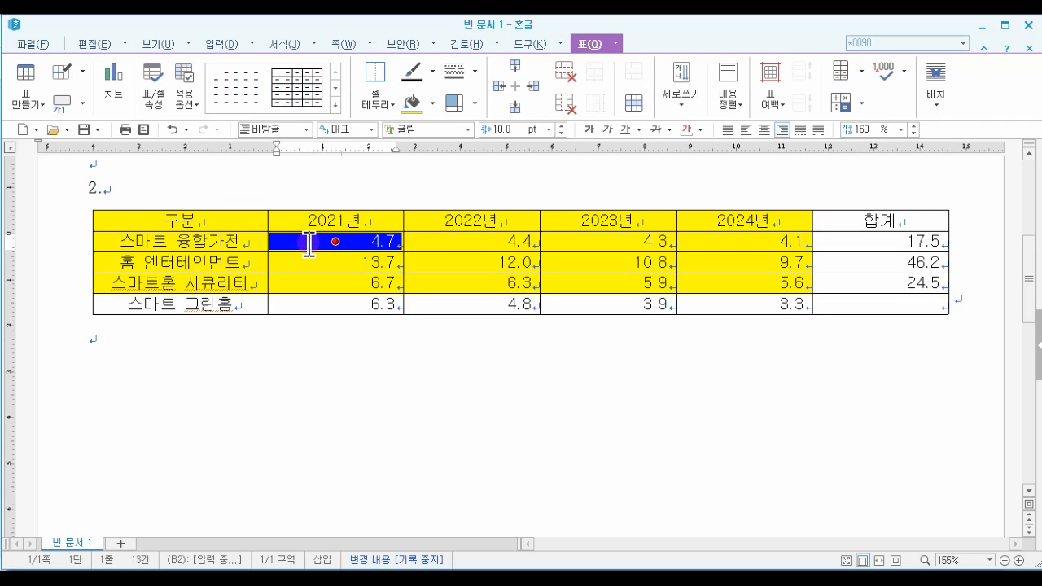
left_click(312, 197)
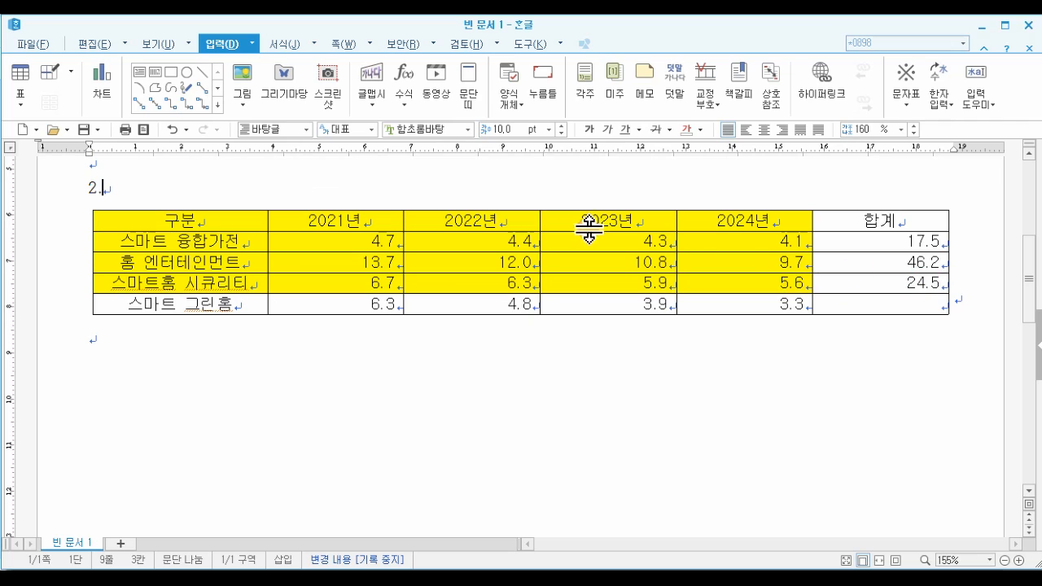
Step: Insert a caption above (위) the smart home growth-rate table and undo the insertion
left_click(514, 210)
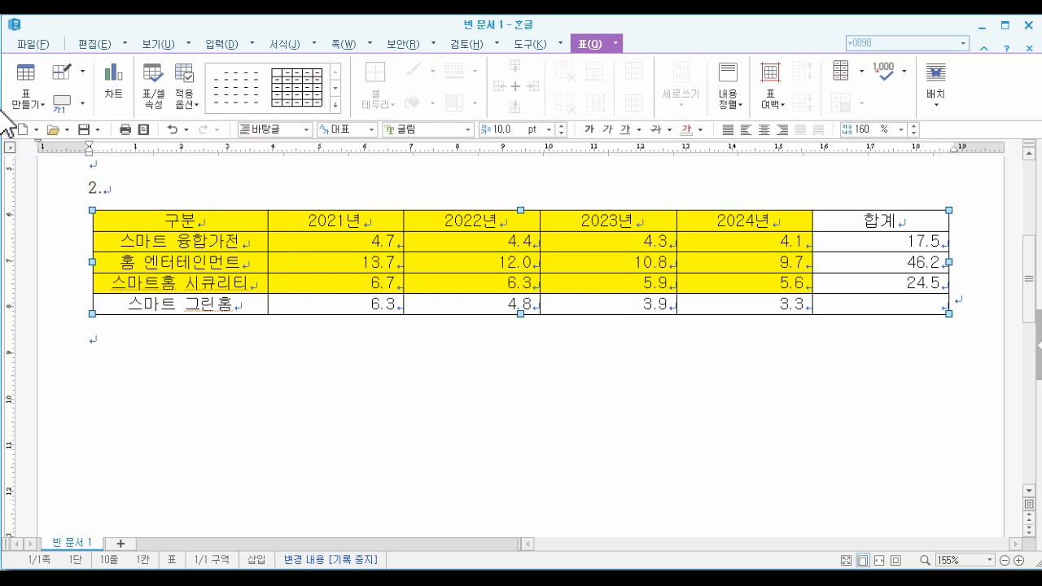
left_click(65, 104)
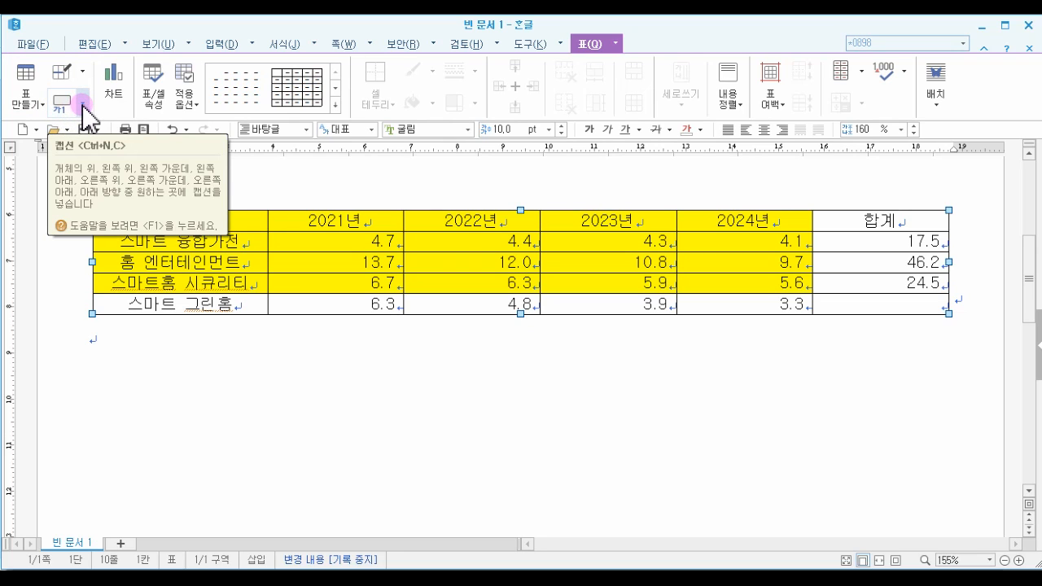
left_click(83, 104)
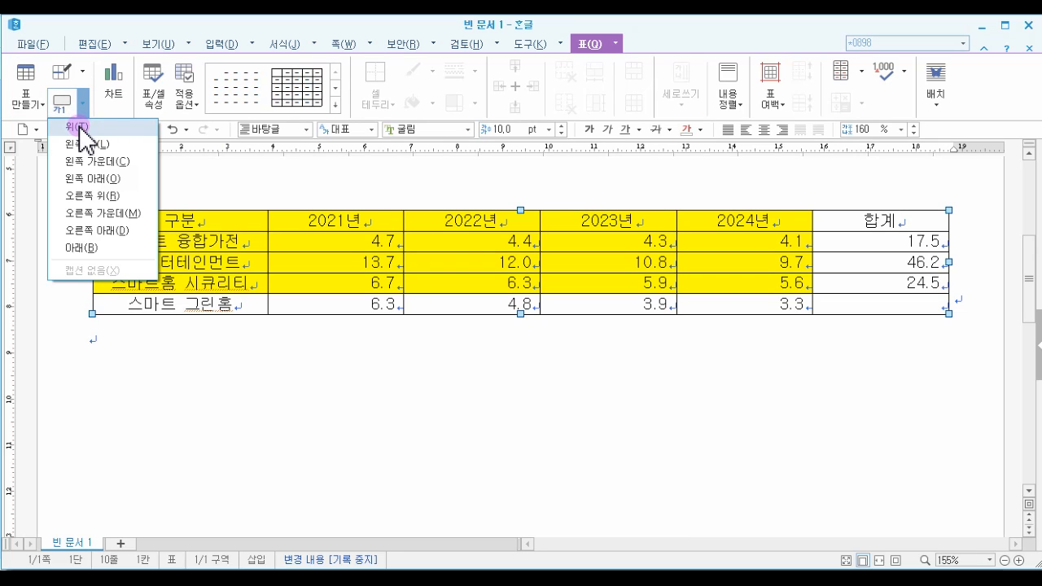
left_click(79, 128)
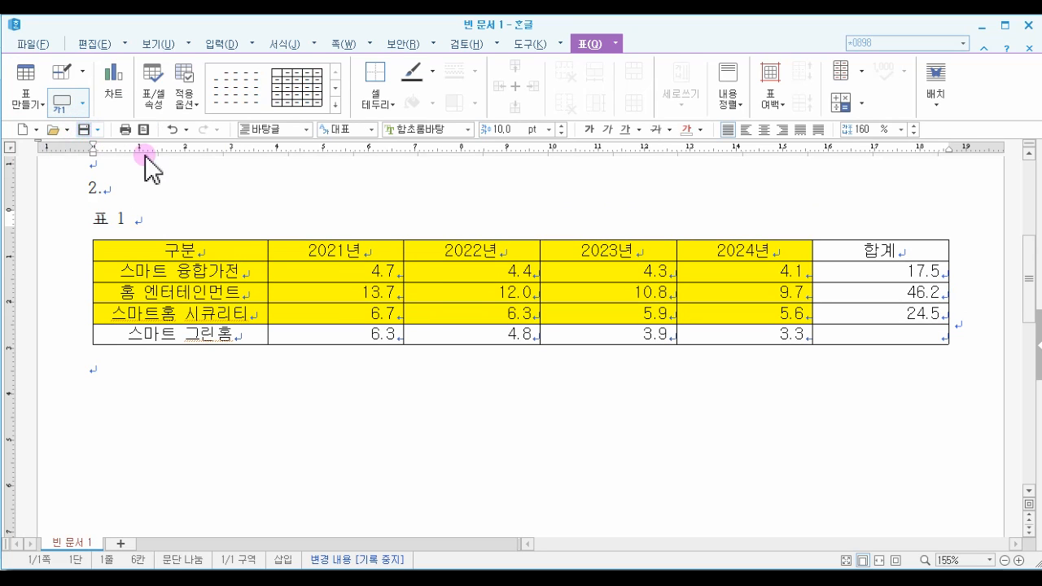
left_click(370, 225)
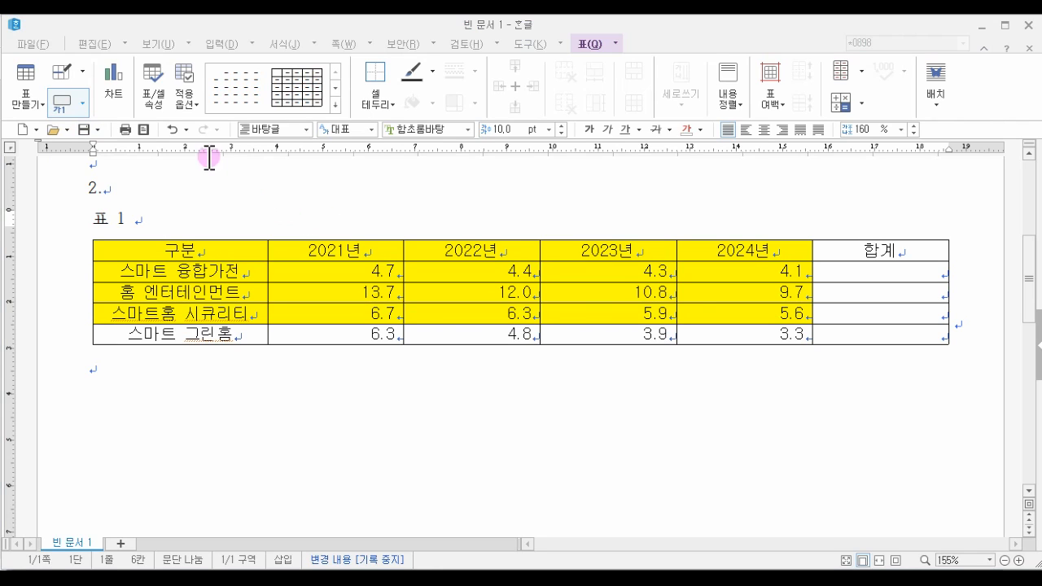
left_click(173, 131)
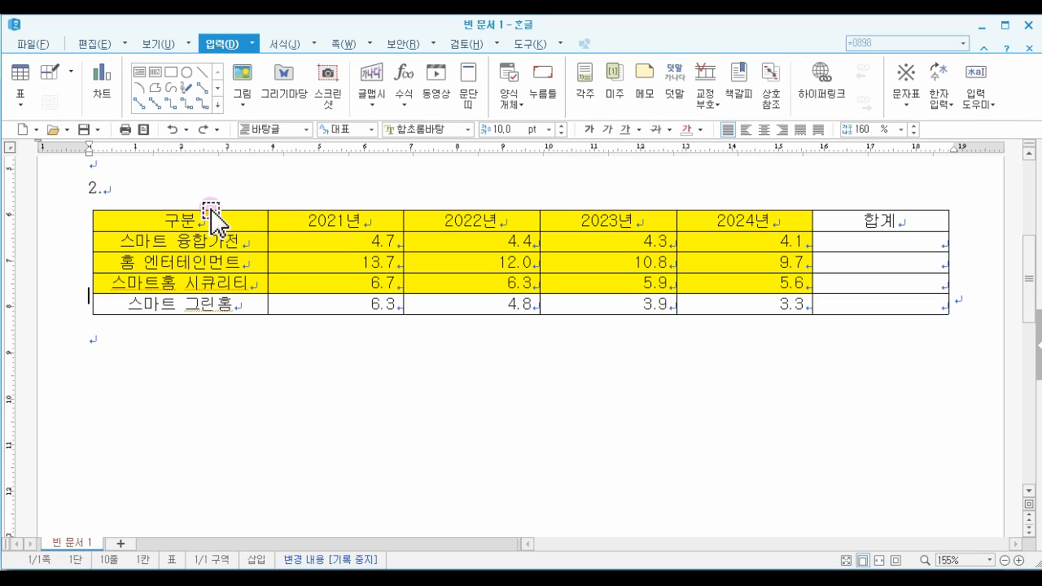
Step: Select the growth-rate table and insert a caption with the 캡션 넣기 command
left_click(210, 213)
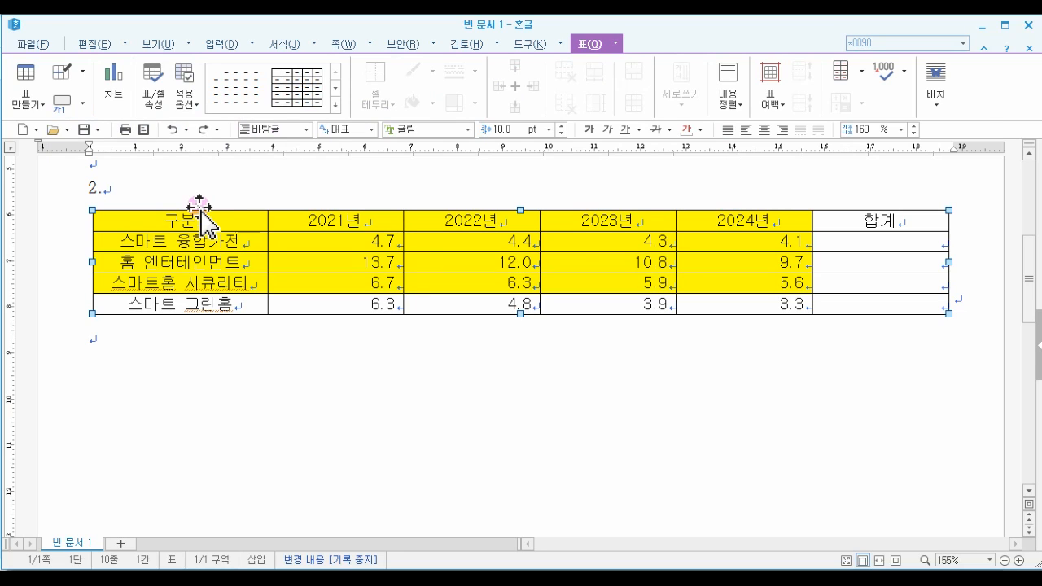
right_click(200, 210)
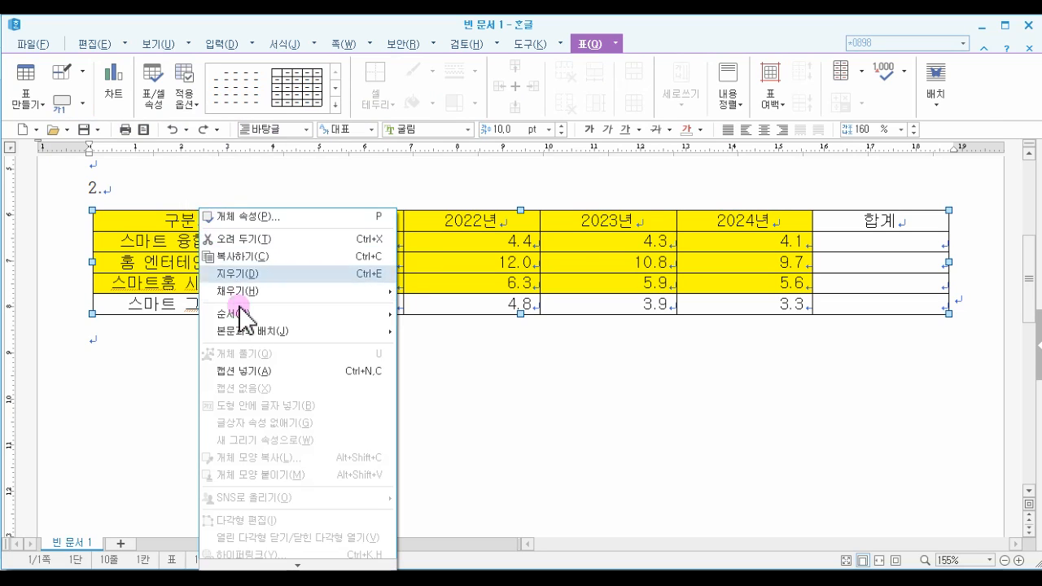
left_click(255, 367)
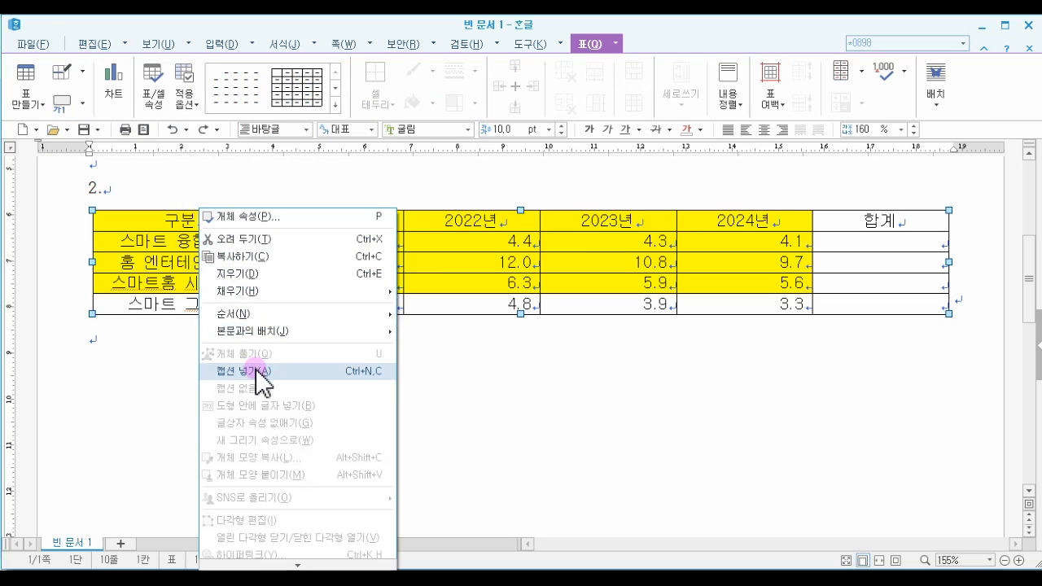
left_click(255, 370)
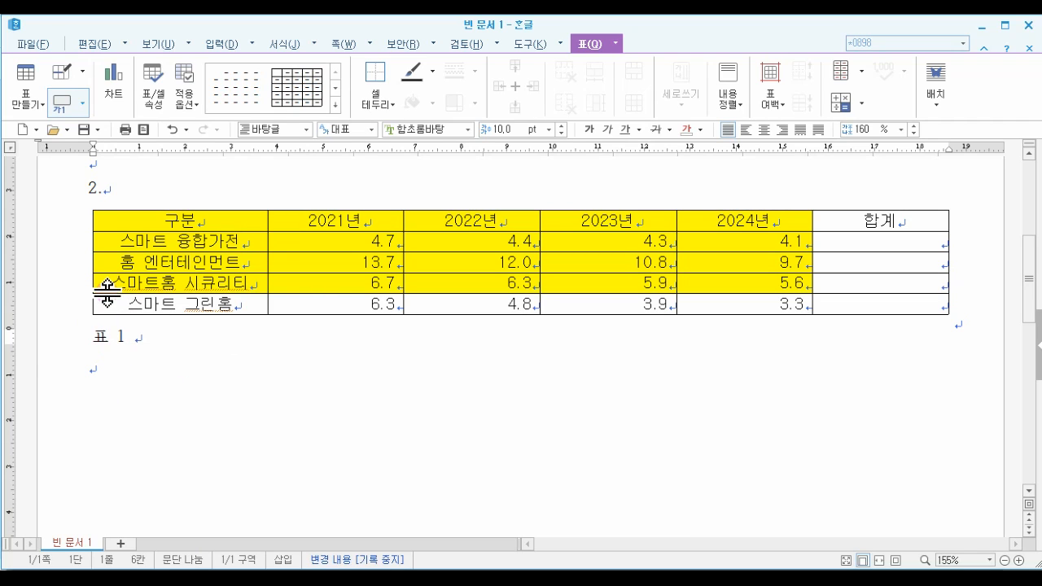
left_click(133, 334)
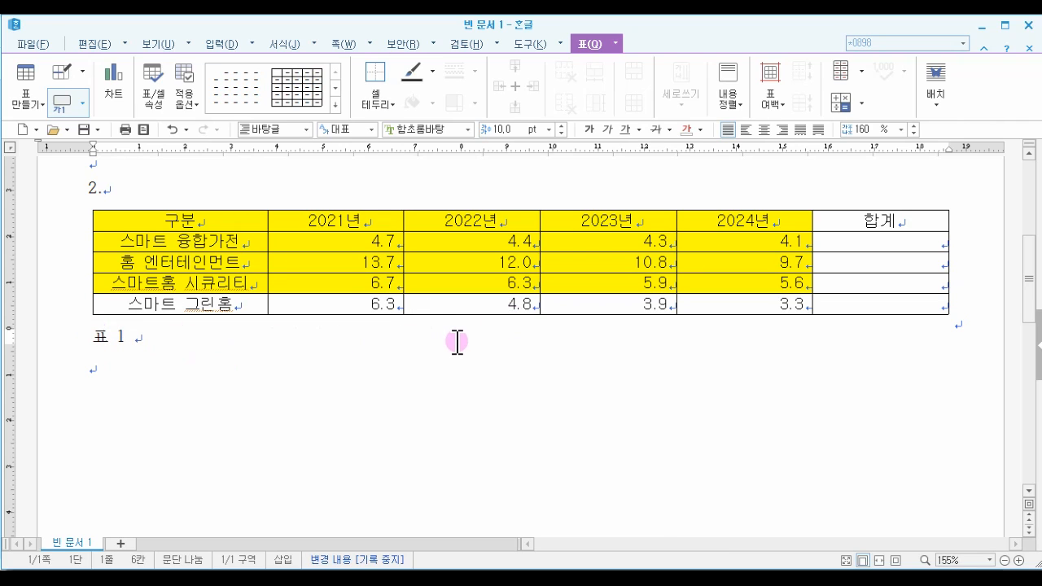
Step: Reposition the table's caption to above the table through the 여백/캡션 settings of 표/셀 속성
left_click(351, 211)
right_click(353, 221)
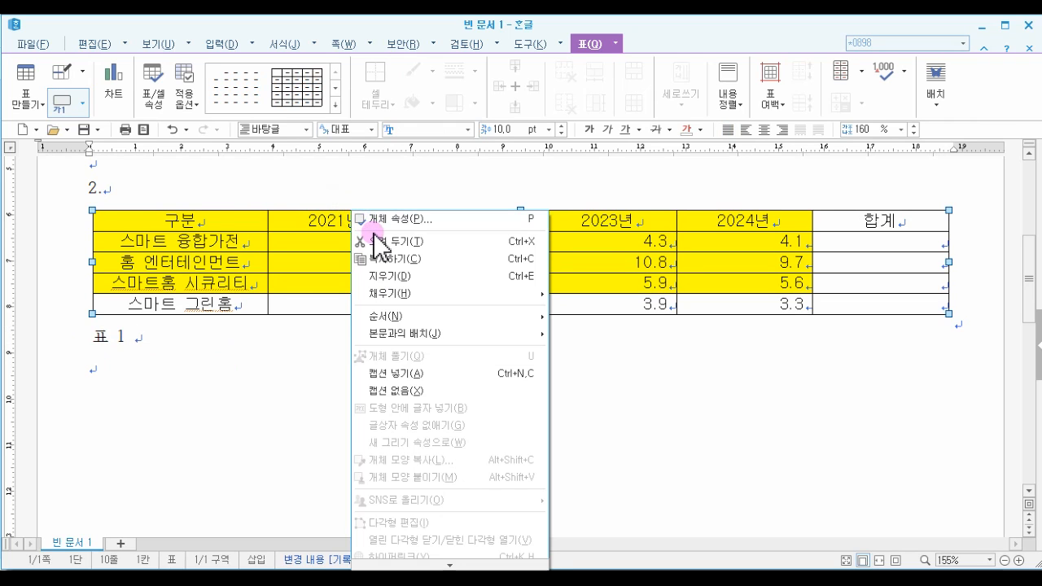
left_click(381, 225)
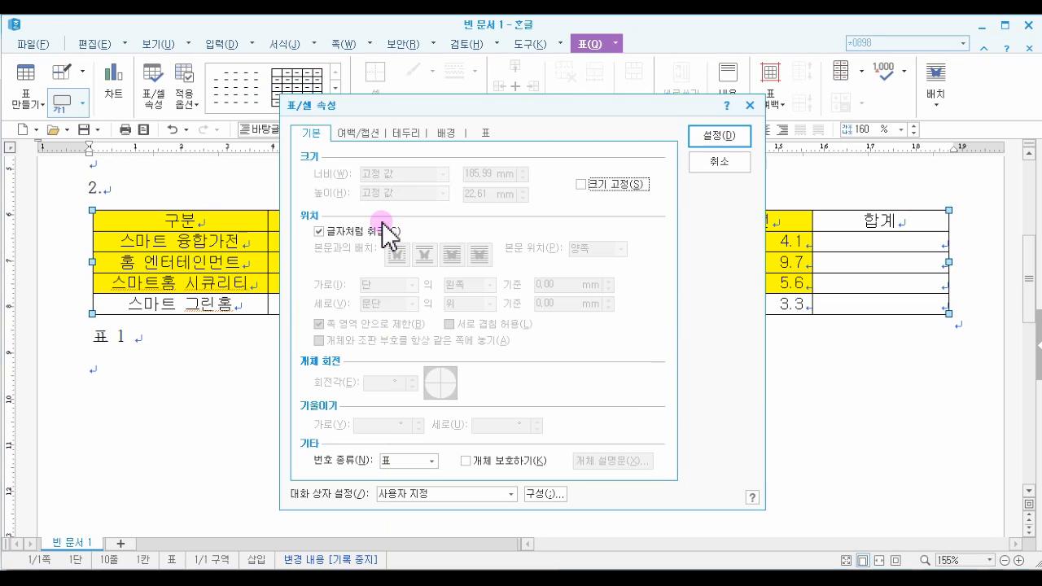
left_click(363, 134)
left_click(437, 252)
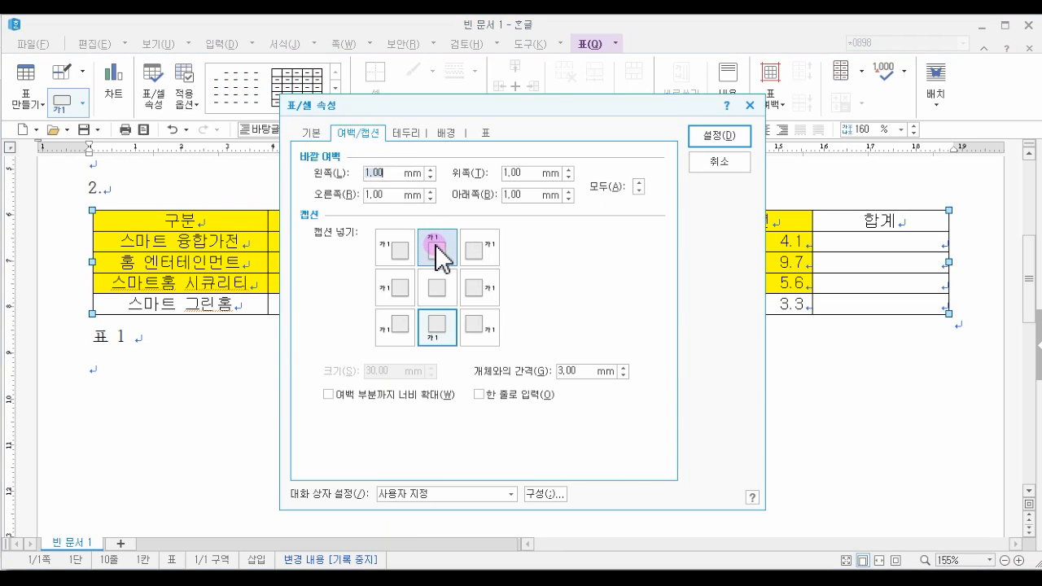
left_click(437, 253)
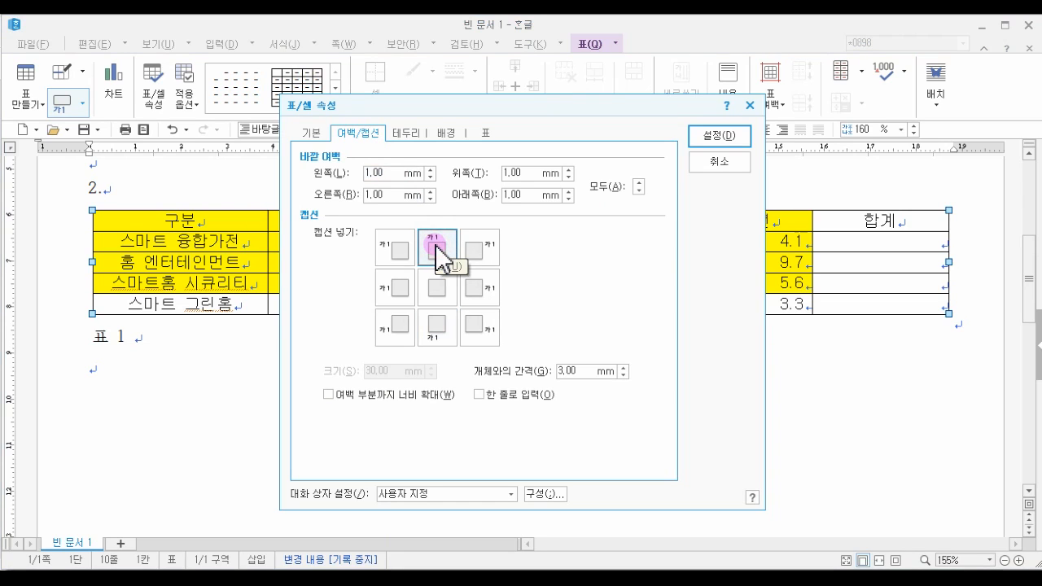
left_click(704, 136)
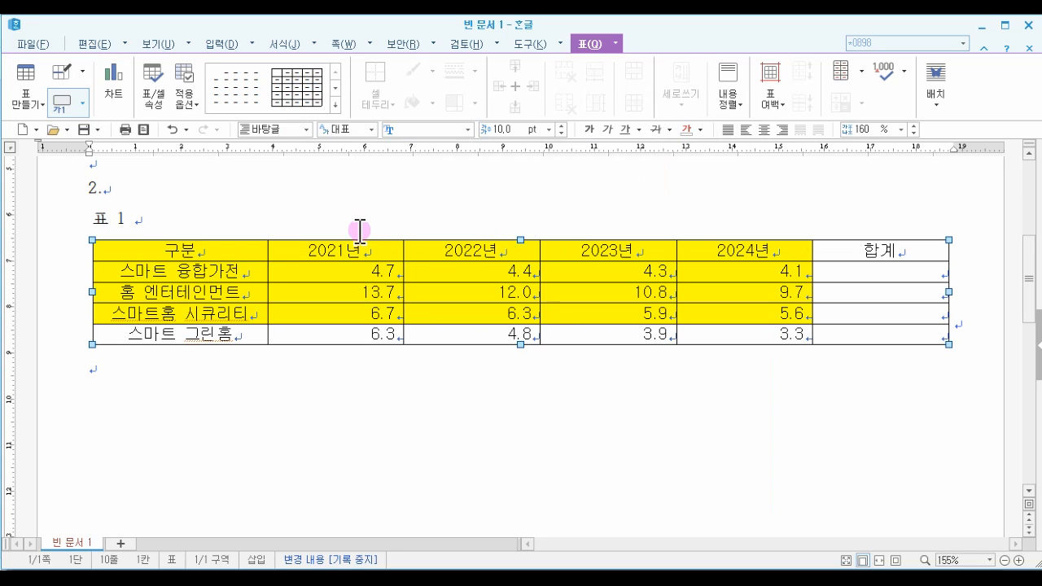
Step: Undo the caption's repositioning and its insertion
left_click(174, 130)
left_click(174, 130)
left_click(173, 130)
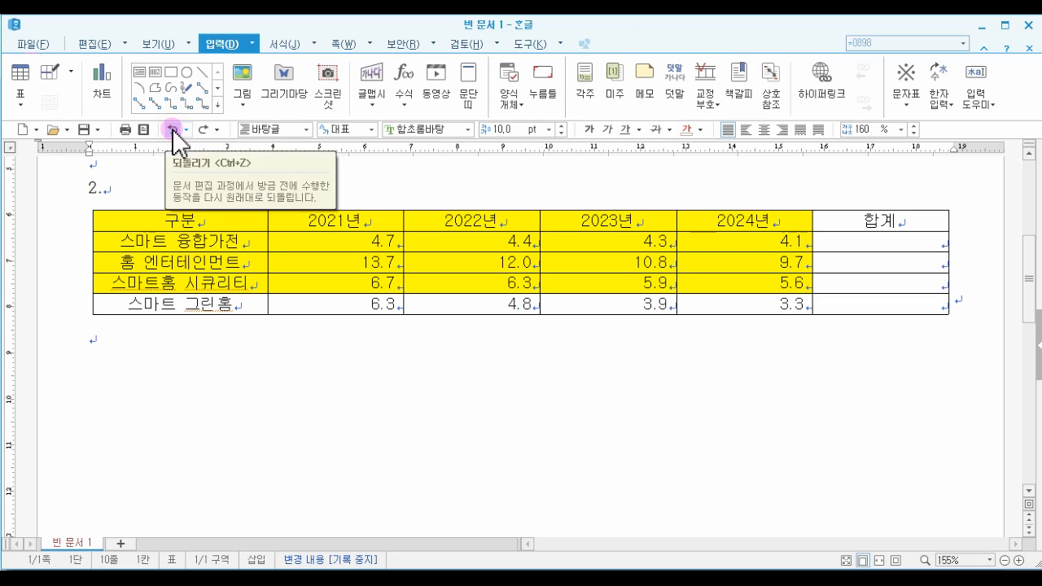
Step: Add a caption to the growth-rate table at 오른쪽 위 and change its position to 위, above the table
left_click(186, 213)
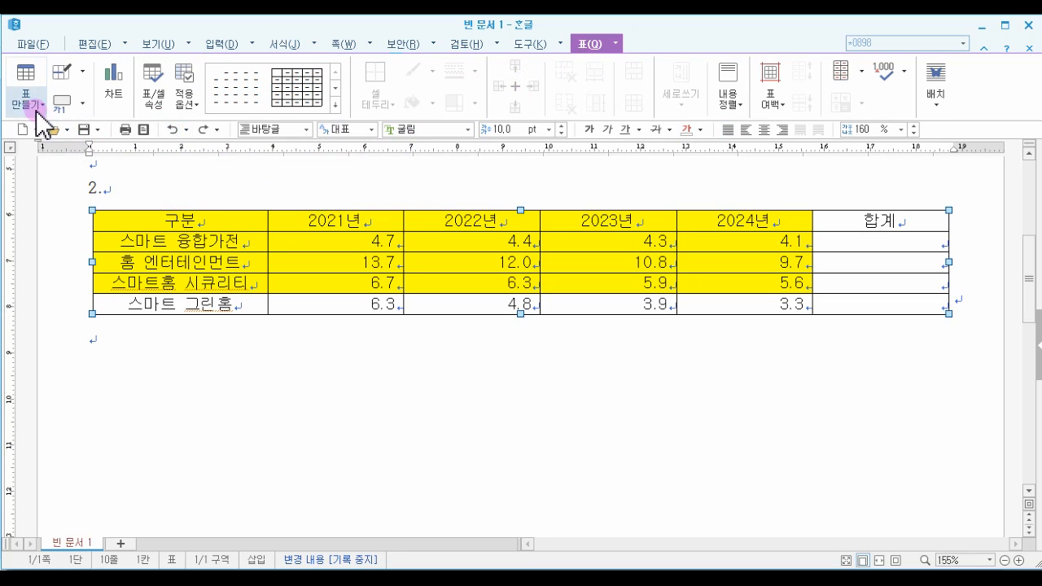
left_click(82, 103)
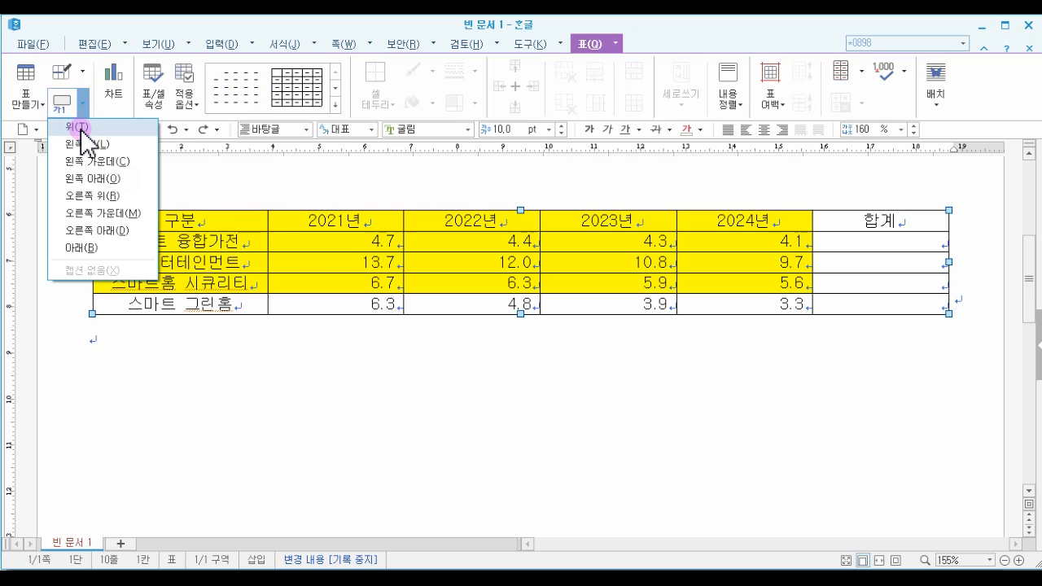
left_click(91, 248)
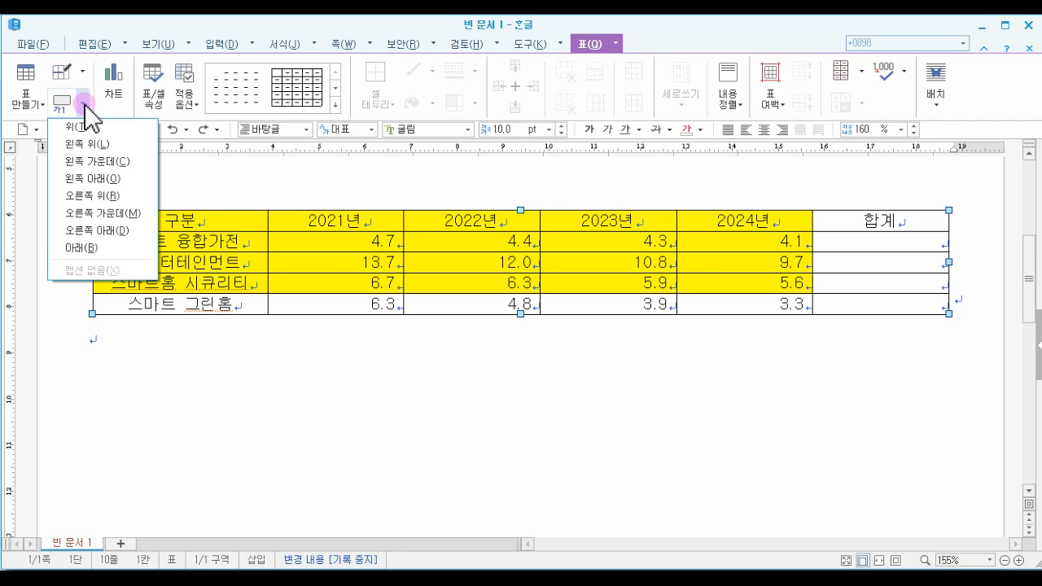
left_click(108, 196)
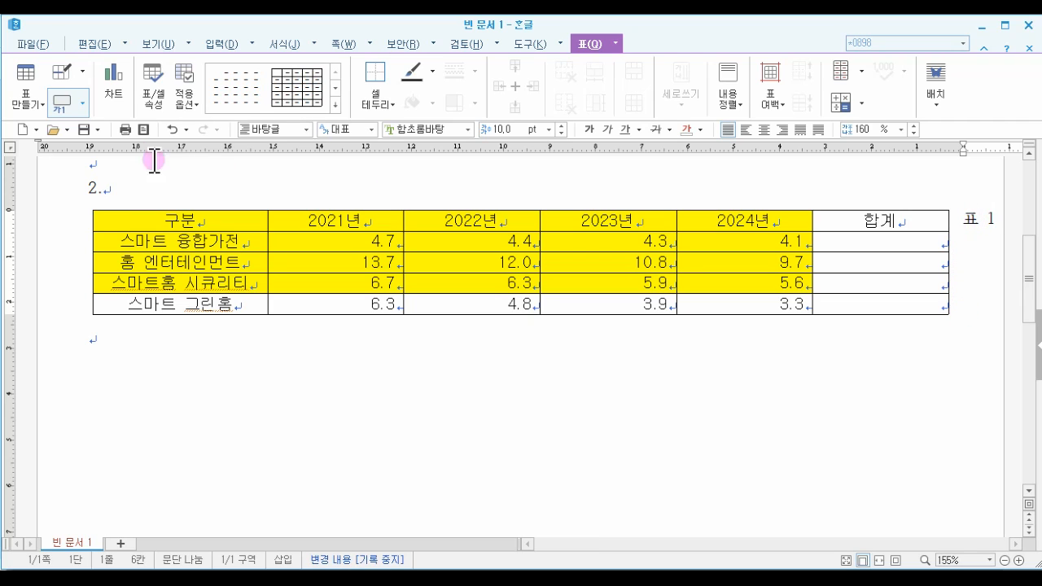
left_click(83, 103)
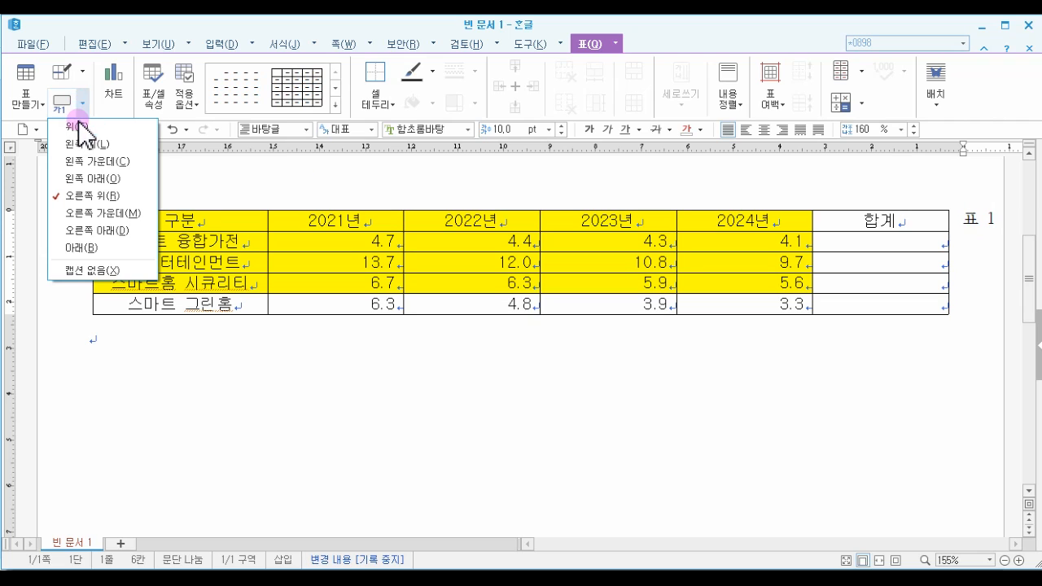
left_click(78, 128)
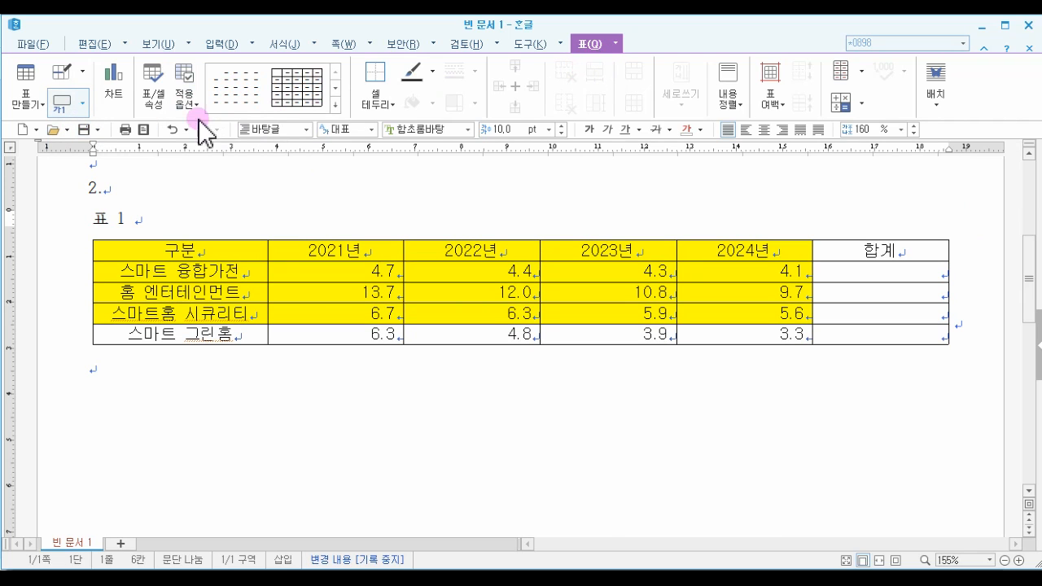
left_click(83, 103)
left_click(73, 129)
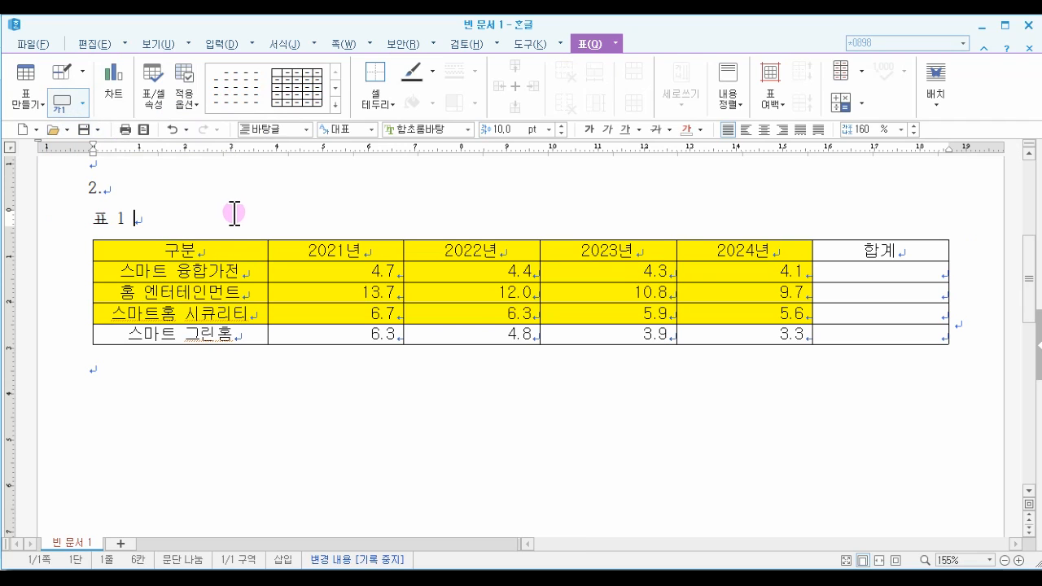
Step: Set the font of the caption text 표 1 to 굴림 and align it right
left_click_drag(137, 219, 96, 220)
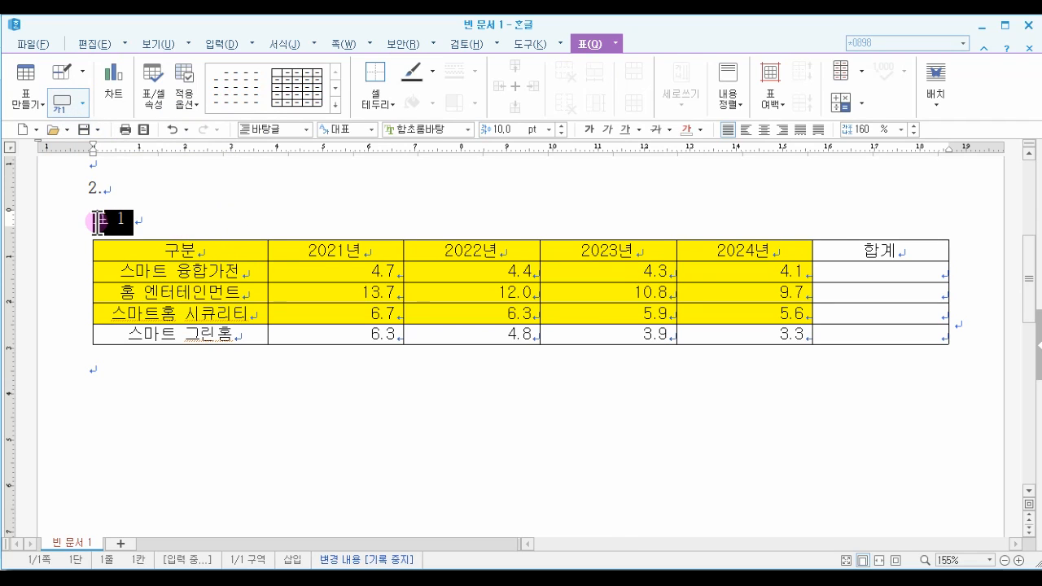
key("F12")
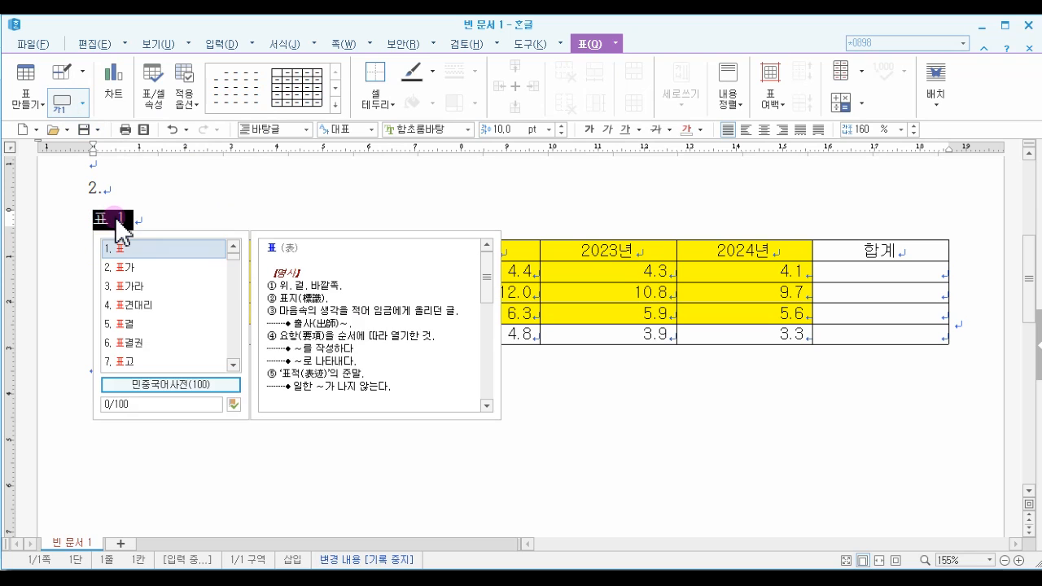
left_click(466, 131)
left_click_drag(572, 247, 569, 163)
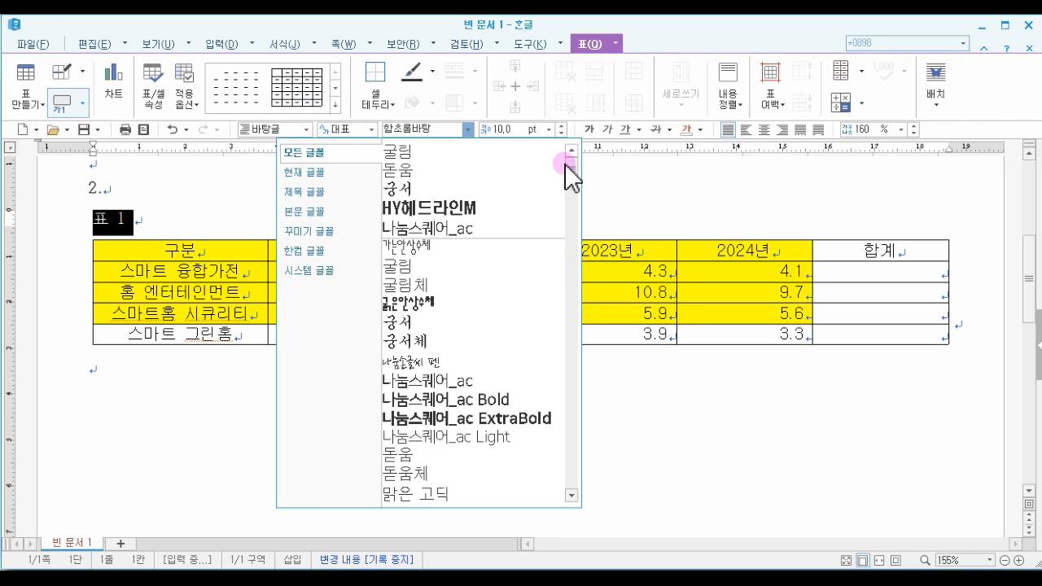
left_click(456, 269)
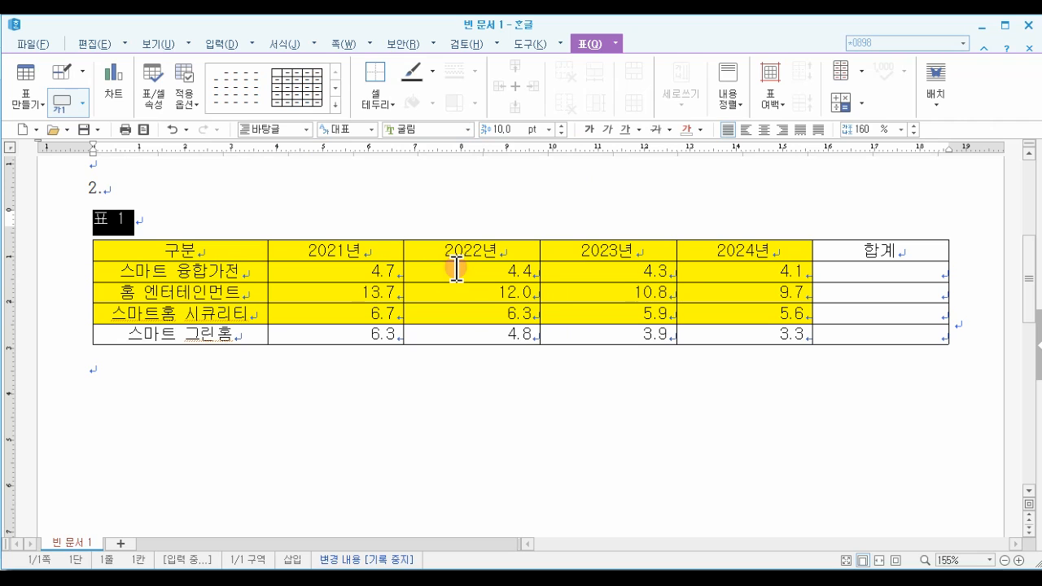
left_click(781, 131)
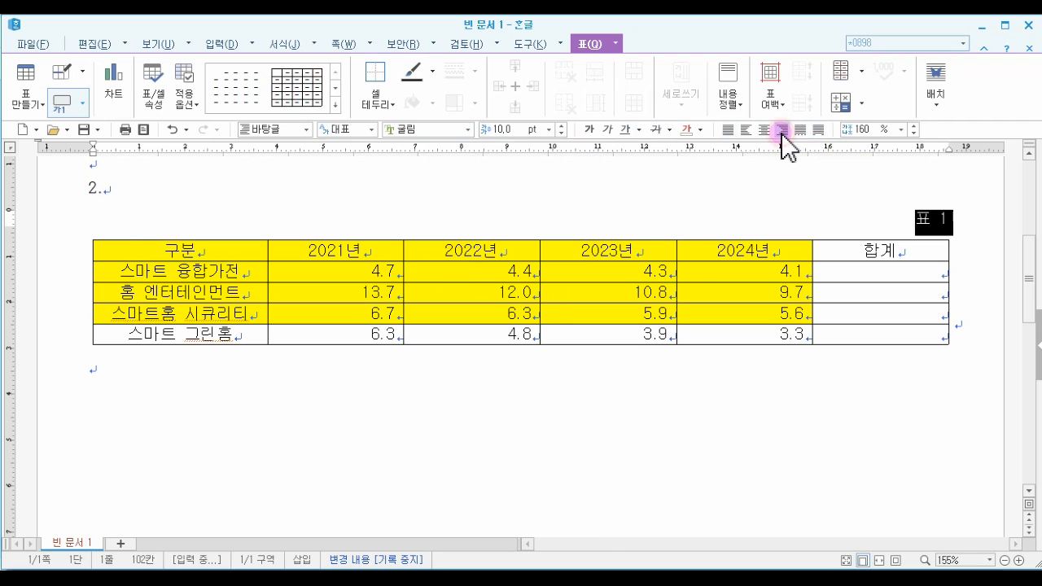
Step: Replace the caption text with "국내 스마트홈 시장규모 성장률 전망(단위 : %)"
left_click(919, 218)
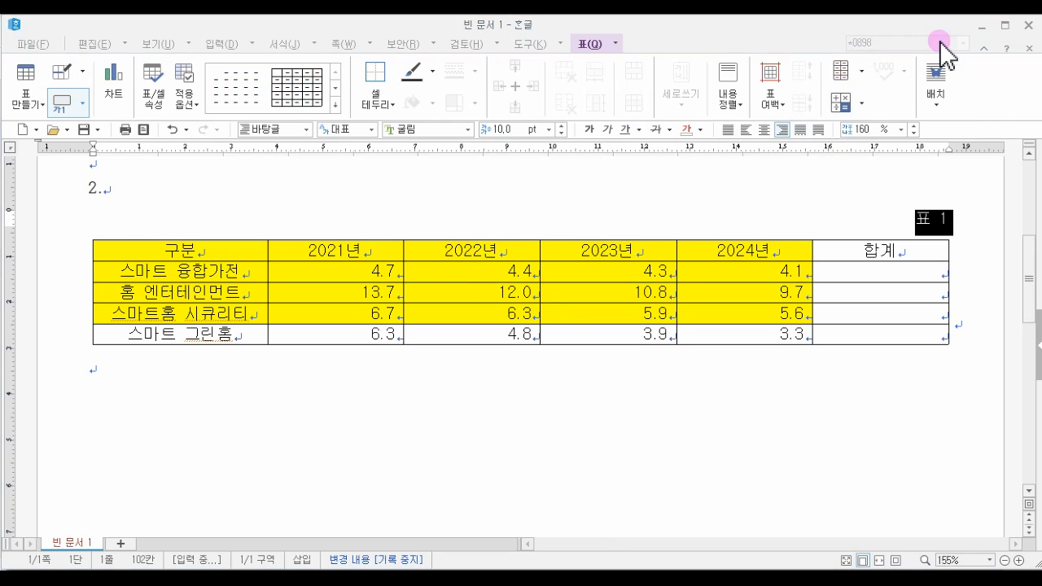
triple_click(919, 223)
type("국내 스마트홈 시장규모 성장률 전망(단위 : %)")
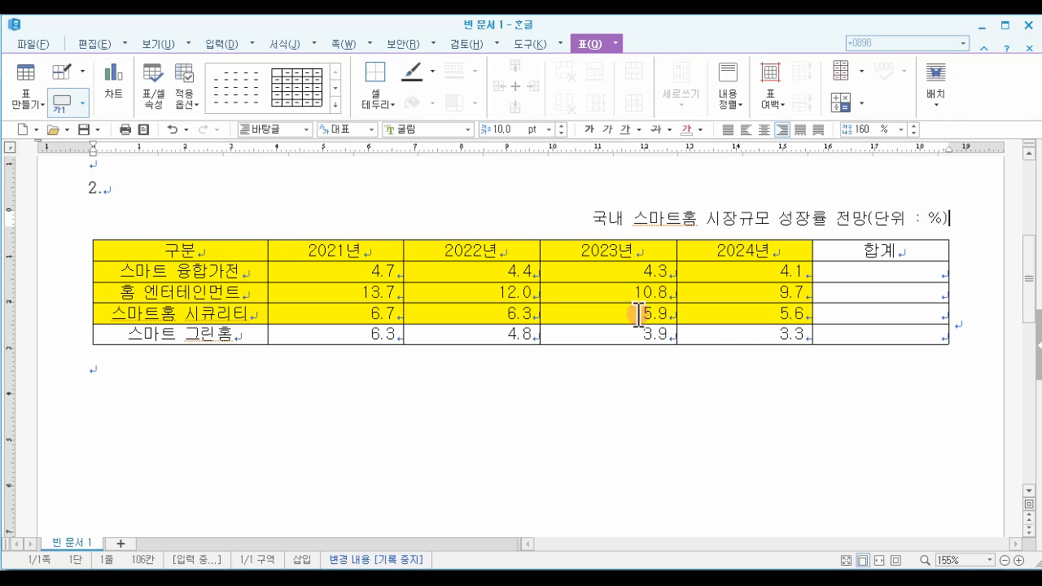
left_click_drag(227, 250, 868, 251)
left_click_drag(228, 250, 221, 338)
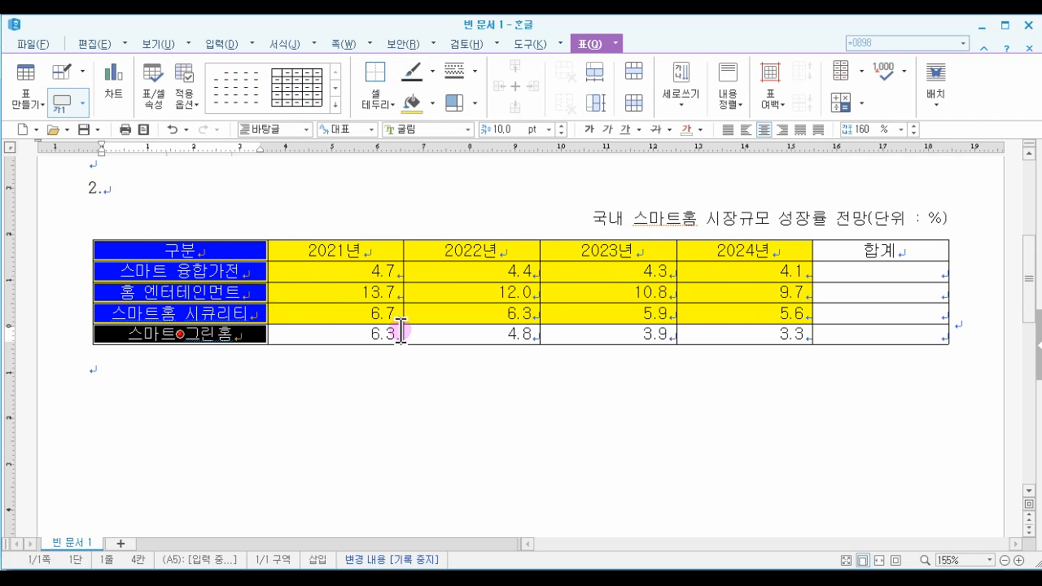
left_click(878, 336)
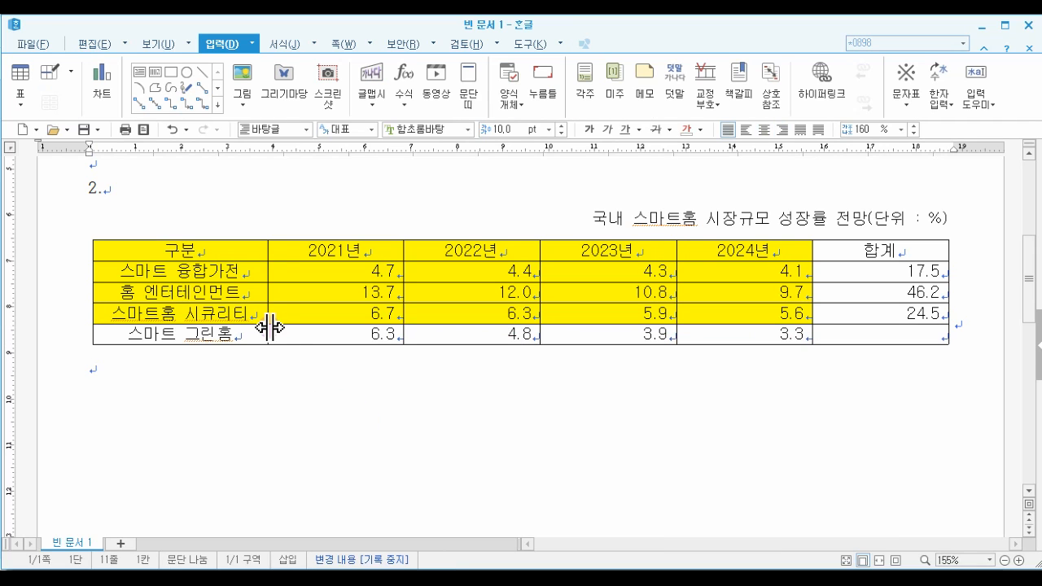
Step: Open the per-cell border settings for all cells of the growth-rate table and turn on 선 모양 바로 적용
left_click(244, 251)
left_click_drag(244, 251, 905, 328)
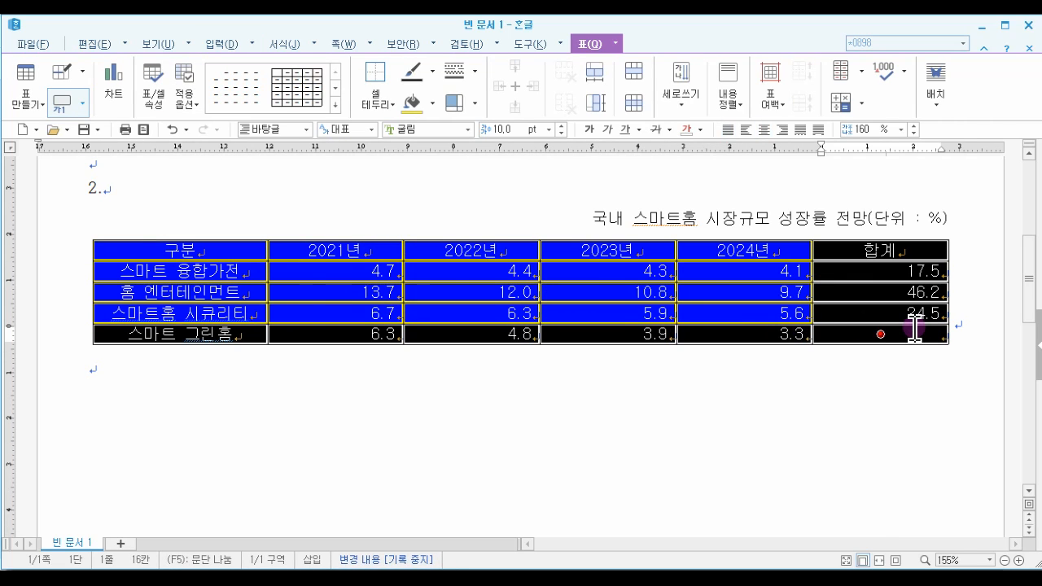
right_click(658, 271)
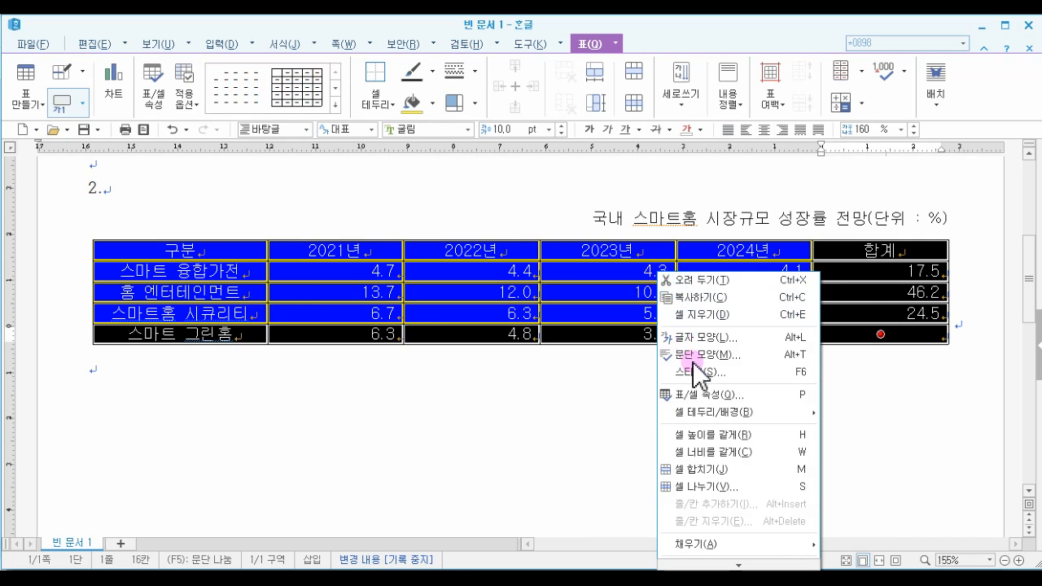
mouse_move(707, 417)
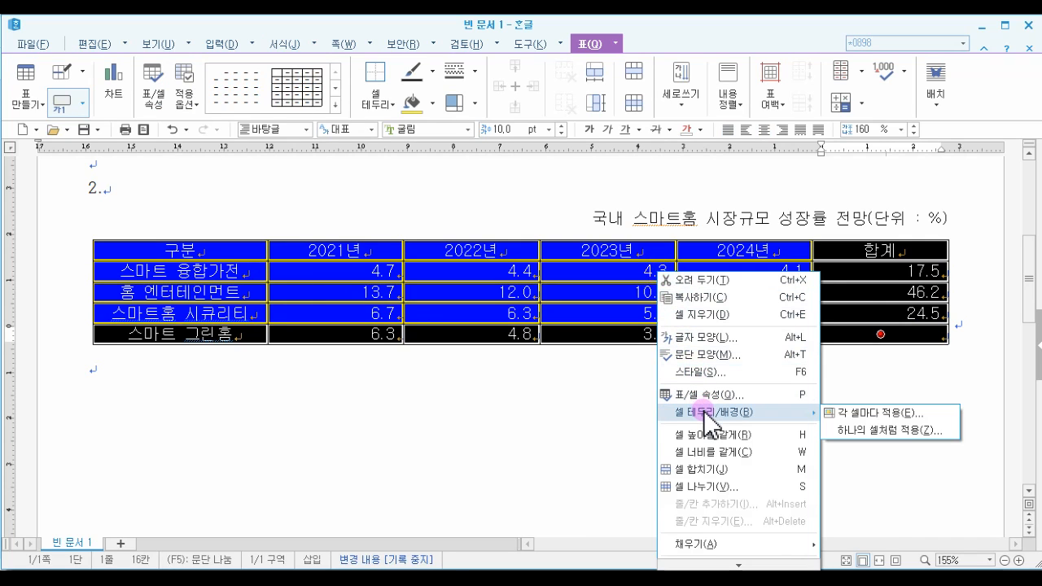
left_click(860, 419)
left_click(334, 122)
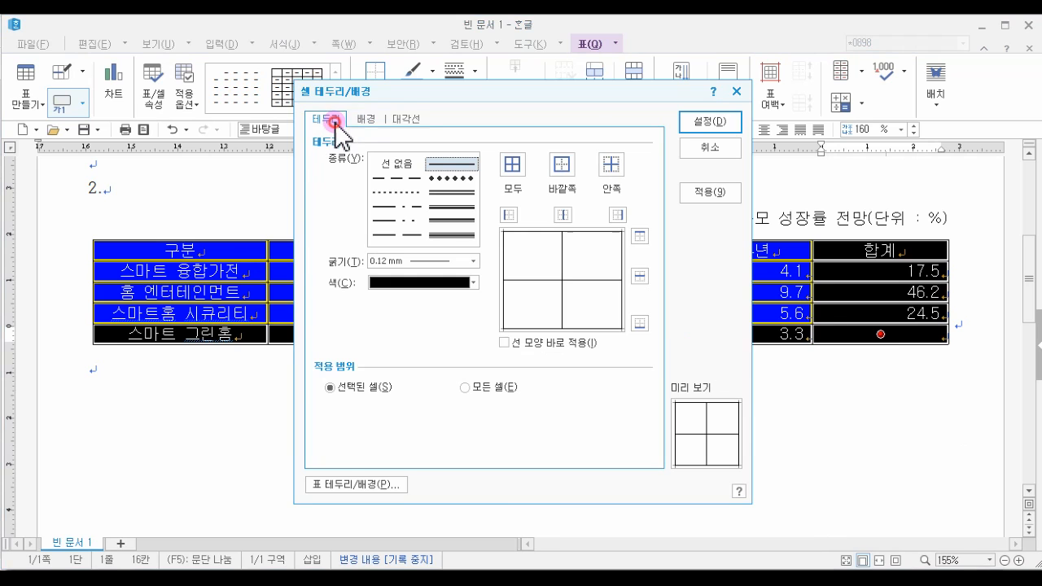
left_click_drag(439, 96, 636, 65)
left_click(592, 203)
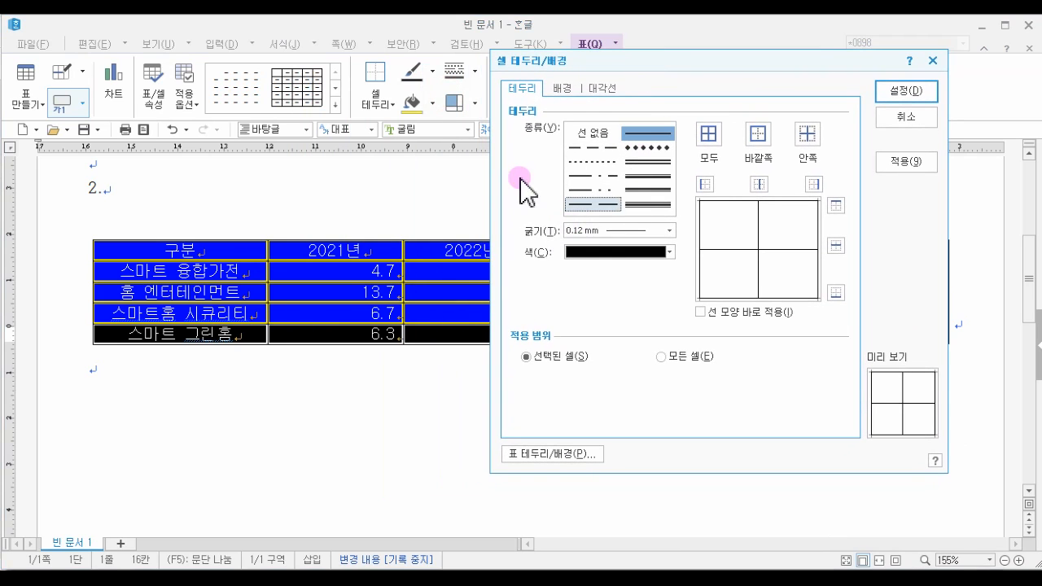
left_click(699, 310)
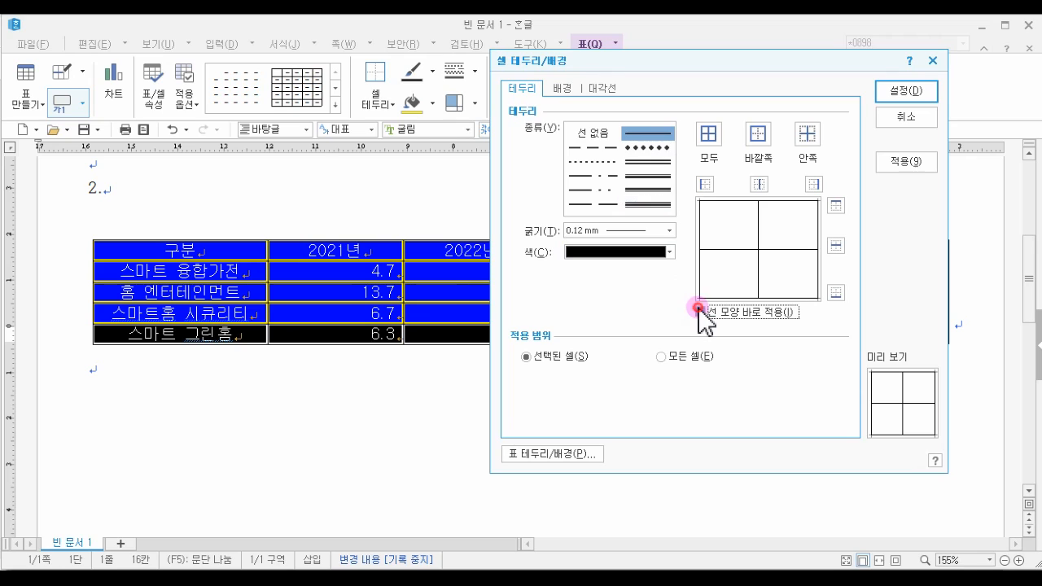
Step: Apply a 0.5 mm double solid line (이중 실선) to the outer borders of the whole table
left_click(579, 133)
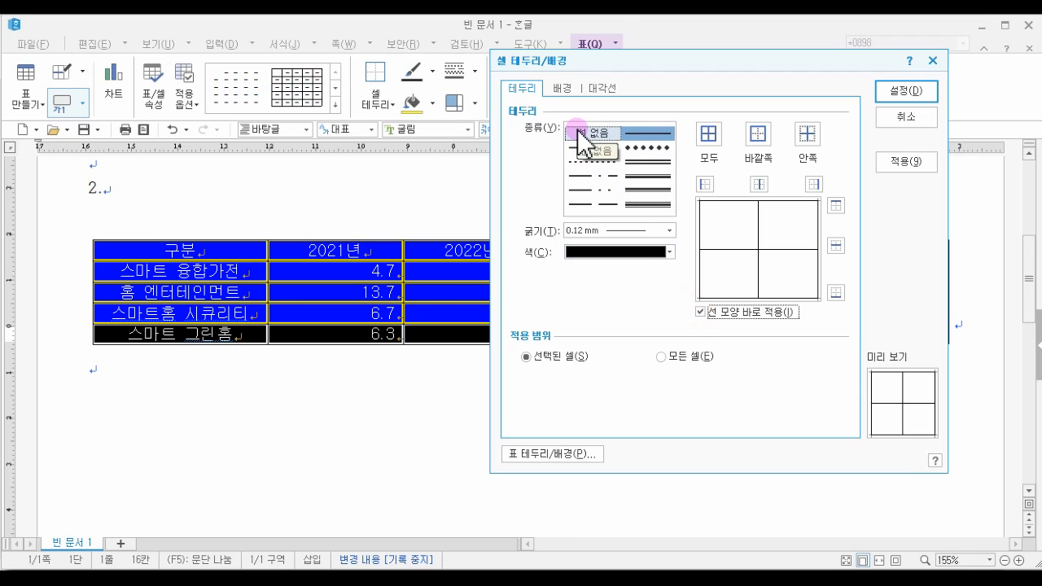
left_click(643, 162)
left_click(642, 163)
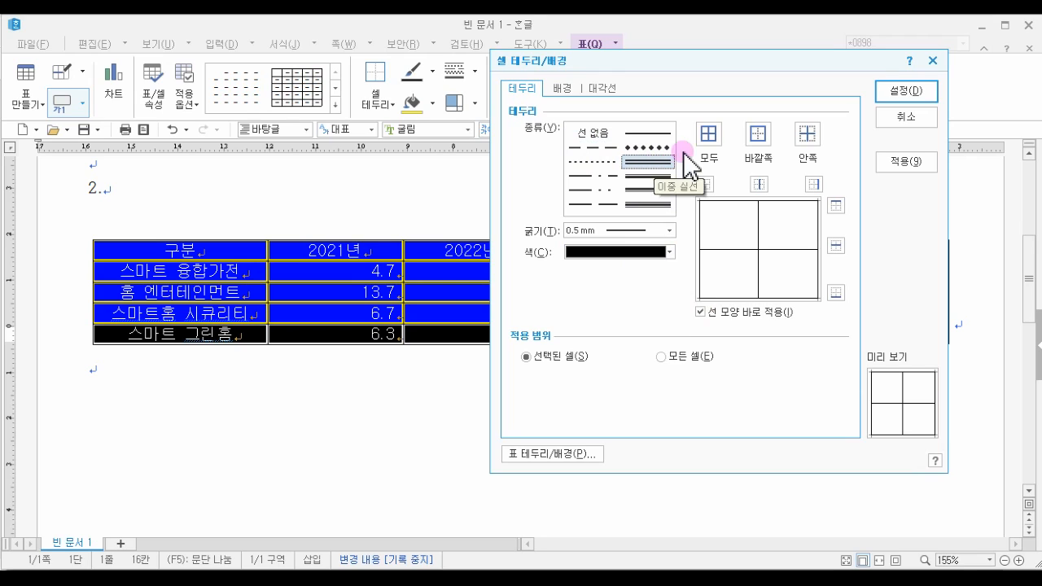
left_click(757, 138)
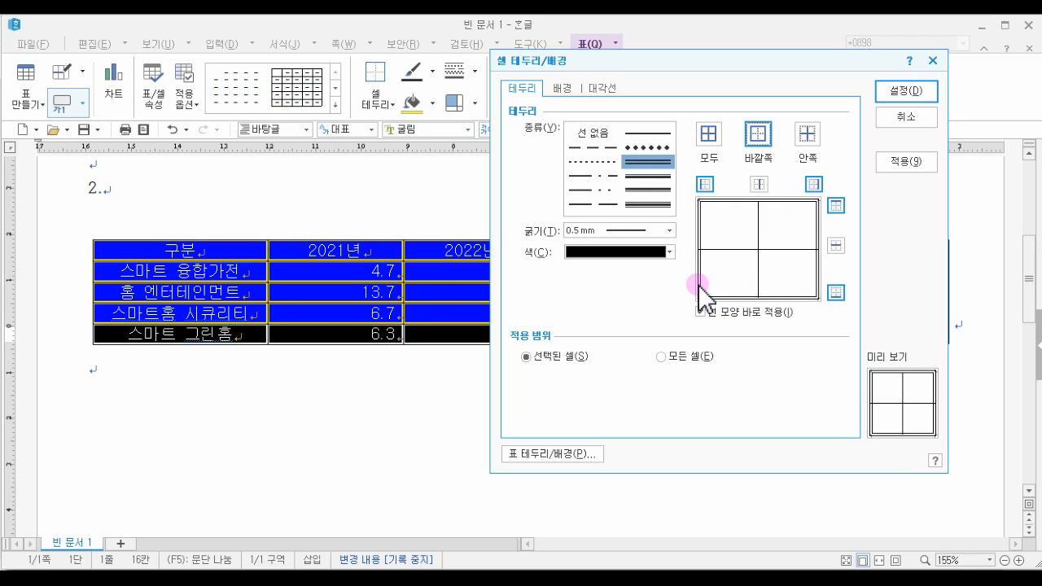
left_click(898, 92)
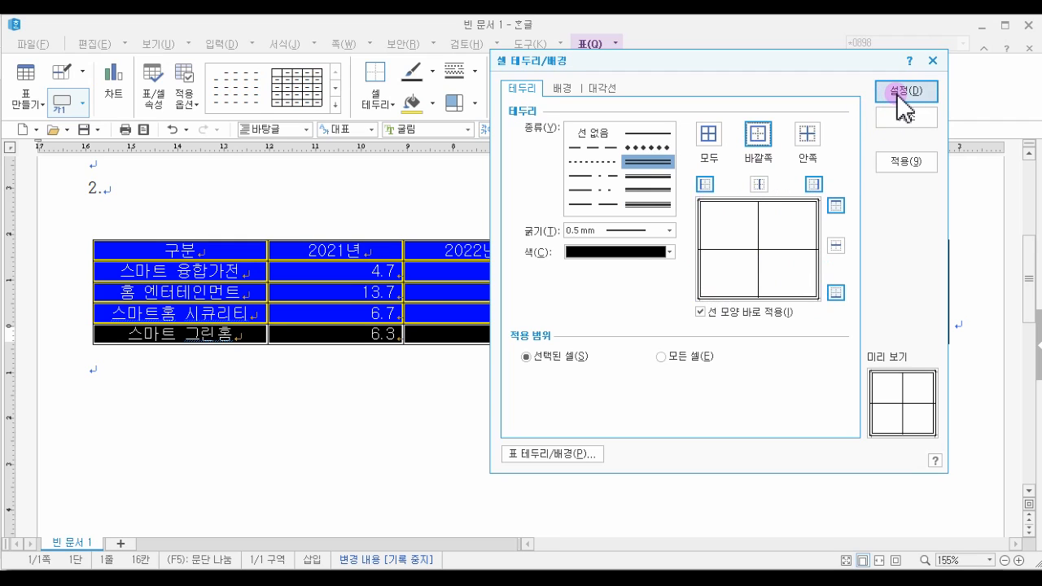
left_click(568, 376)
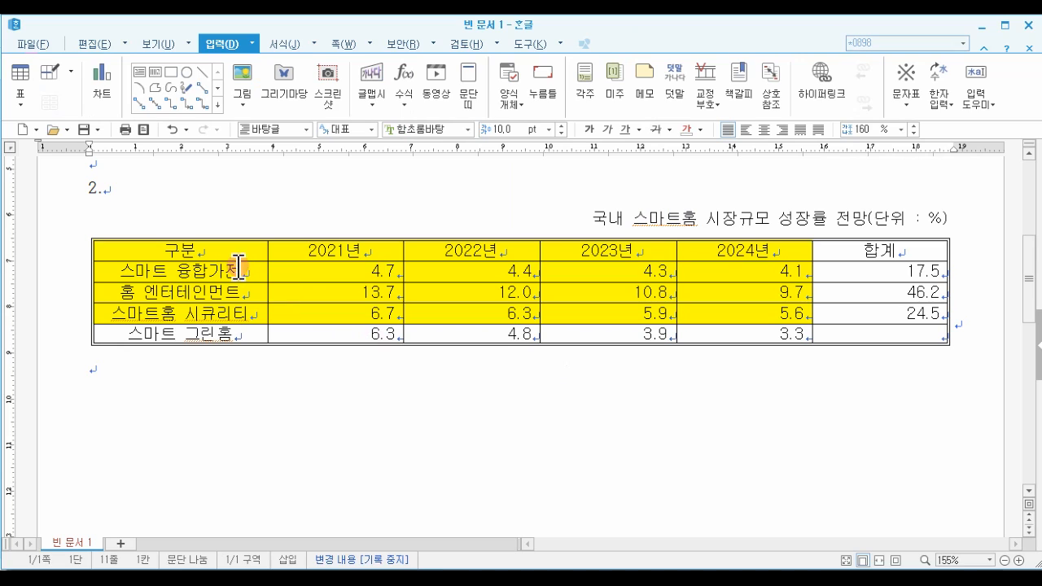
left_click(731, 395)
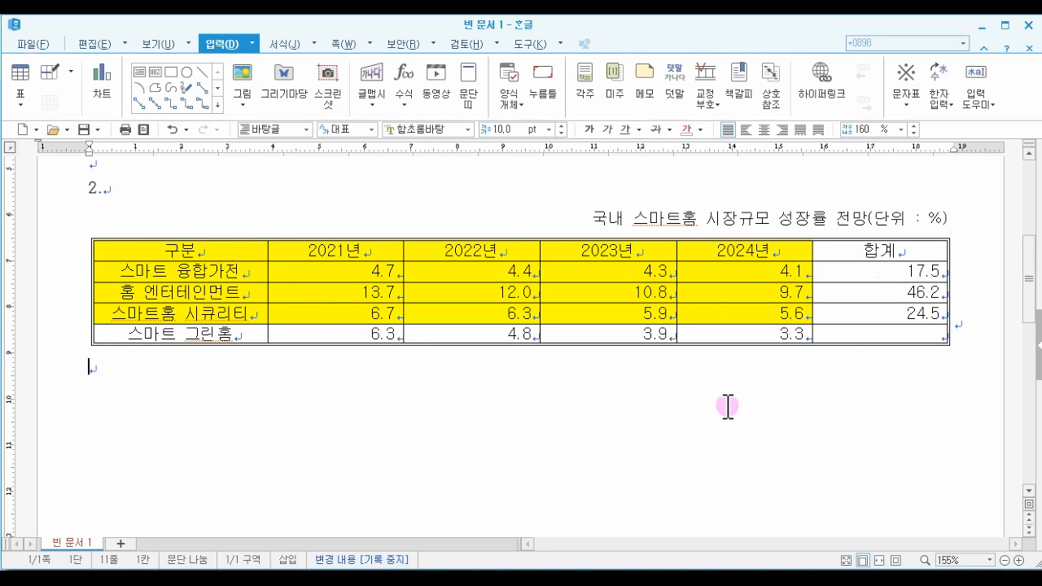
Step: Apply a 0.5 mm double solid line to the outer borders of the header row from 구분 to 합계
left_click_drag(241, 249, 864, 252)
right_click(864, 252)
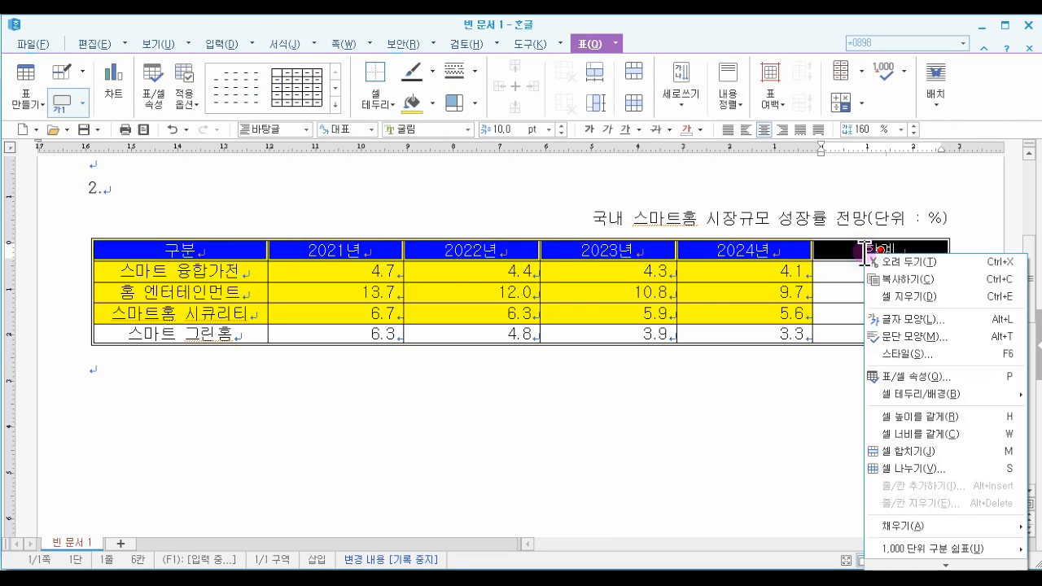
mouse_move(882, 397)
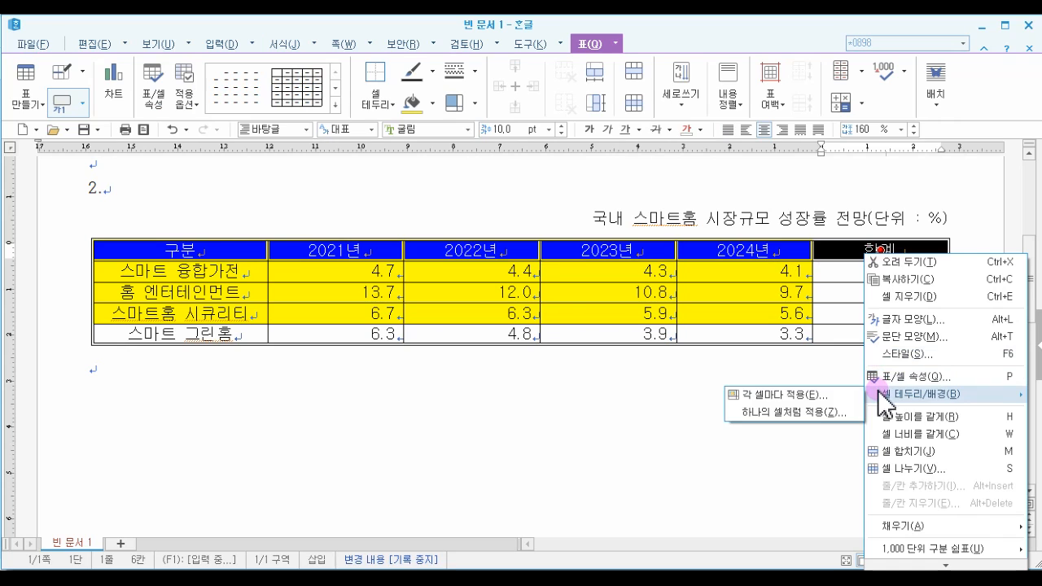
left_click(798, 394)
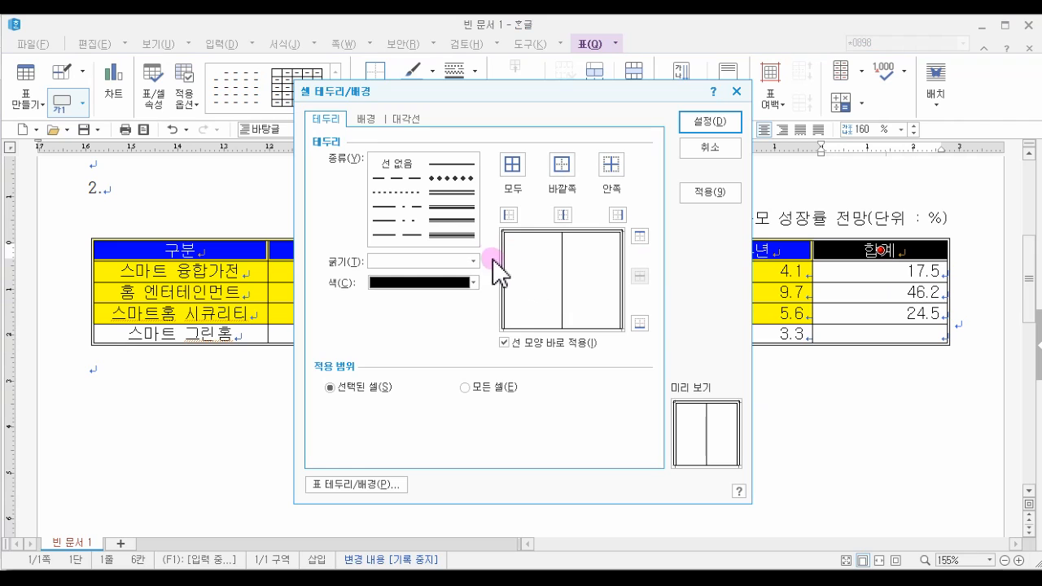
left_click(462, 193)
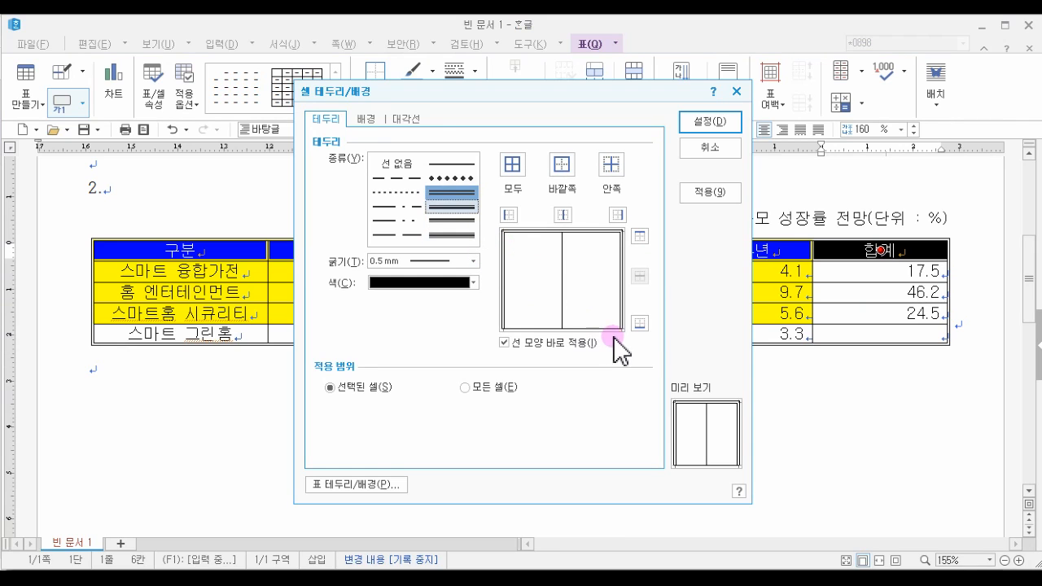
left_click(640, 324)
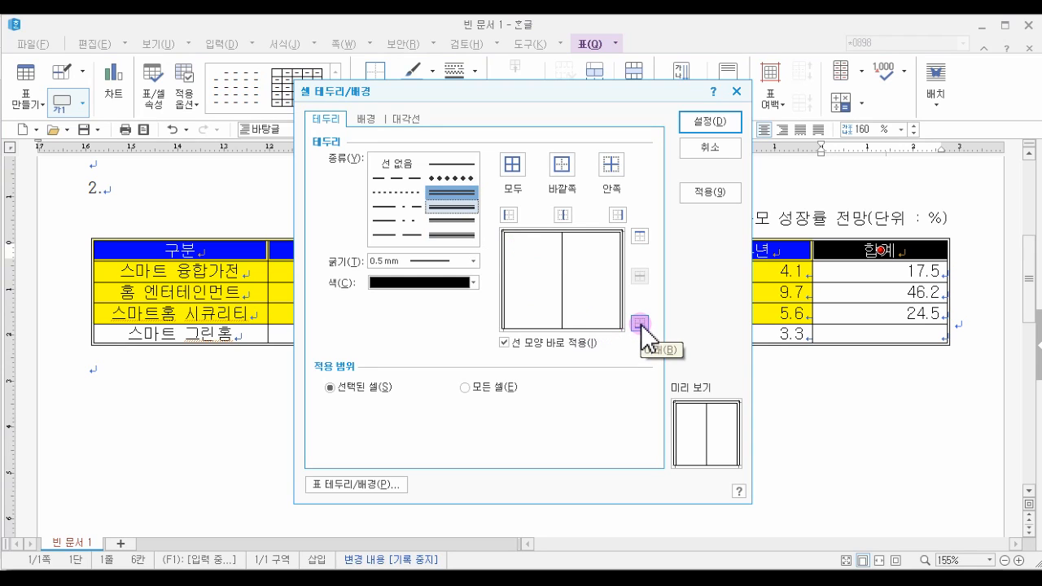
left_click(641, 324)
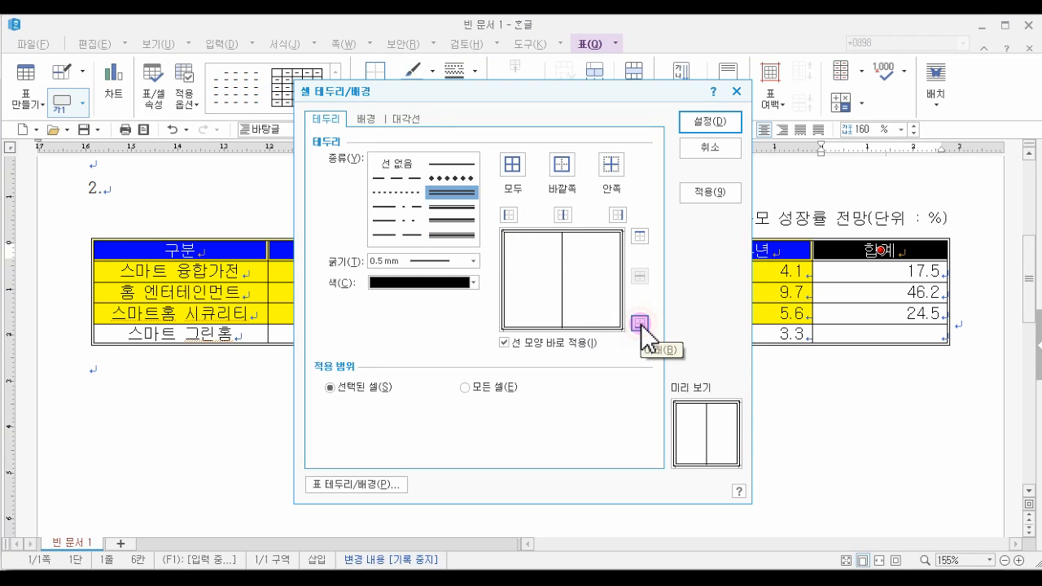
left_click(560, 169)
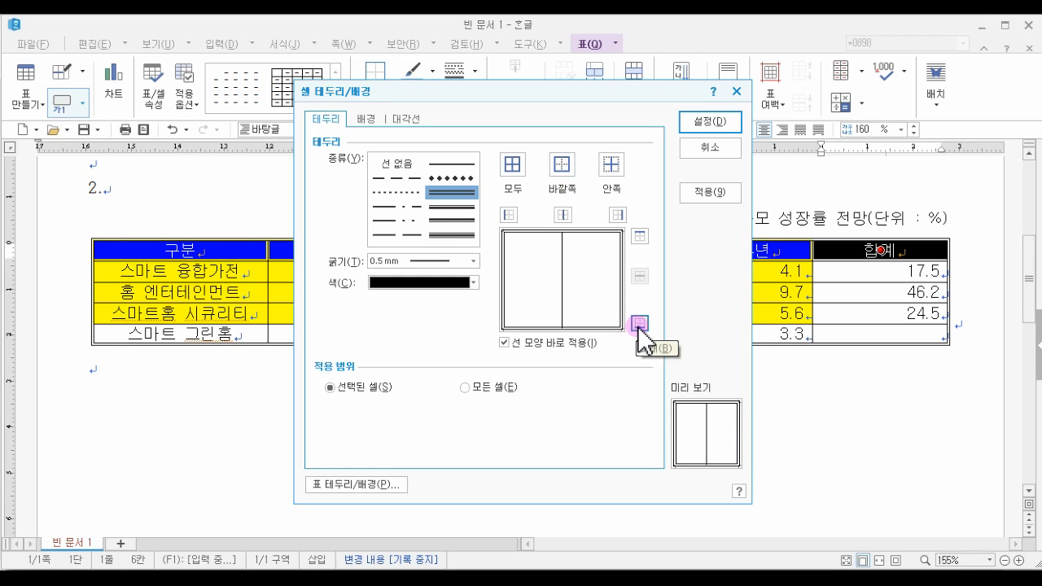
left_click(702, 126)
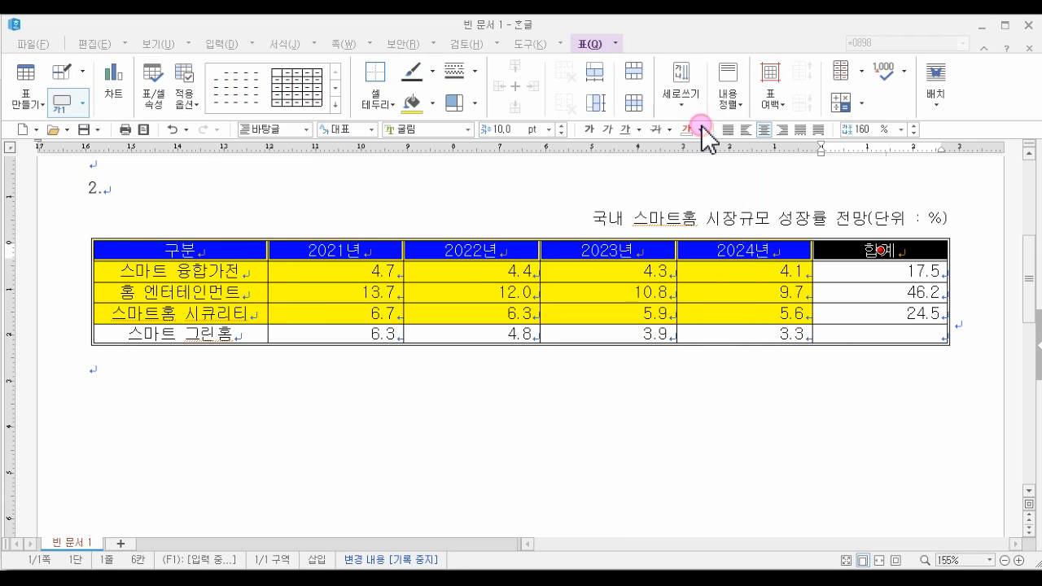
left_click(411, 380)
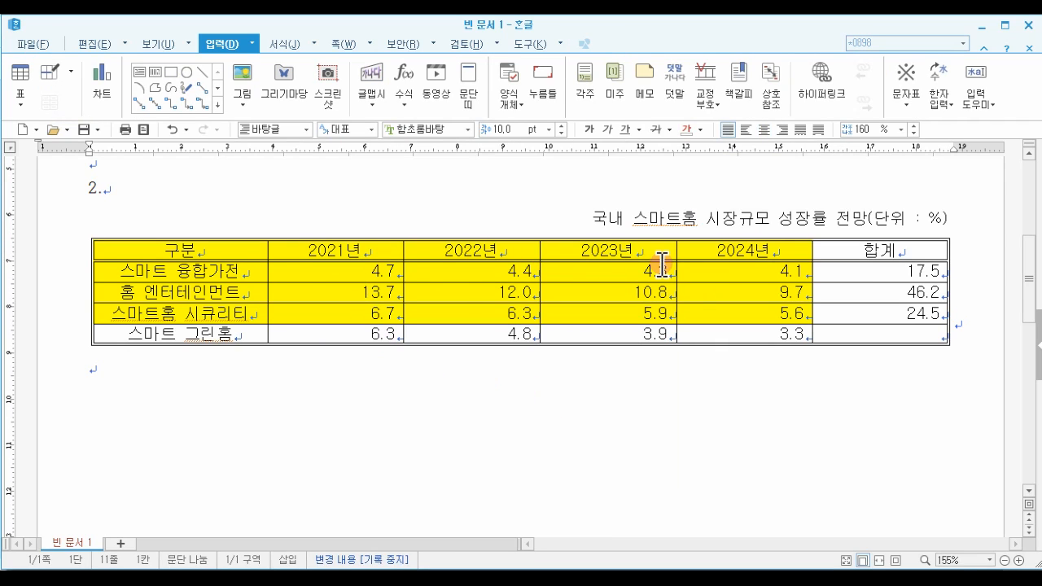
Step: Apply a 0.5 mm double solid line to the outer borders of the 구분 column, from its header down to 스마트 그린홈
left_click_drag(233, 244, 233, 339)
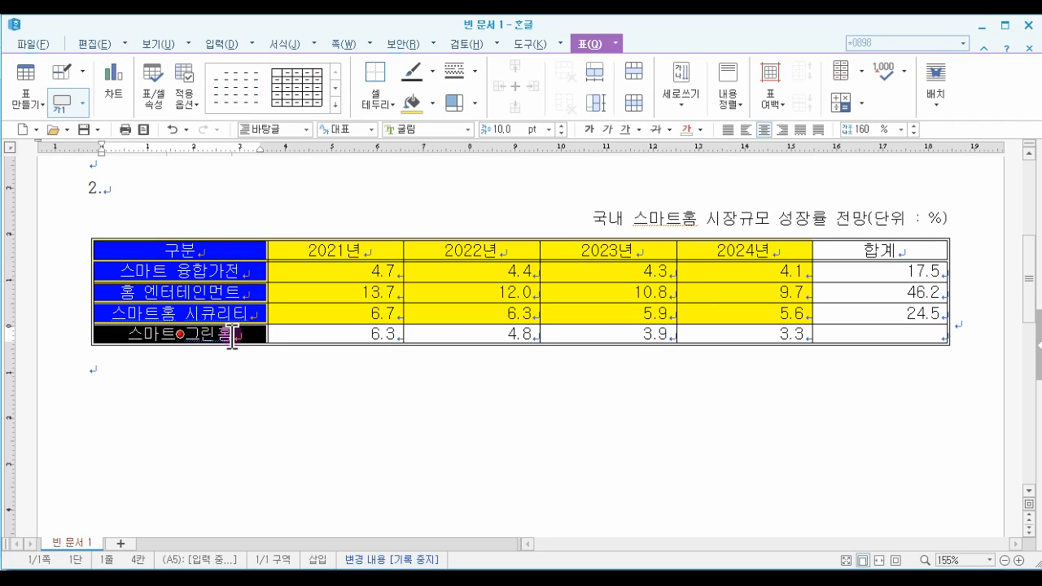
right_click(231, 249)
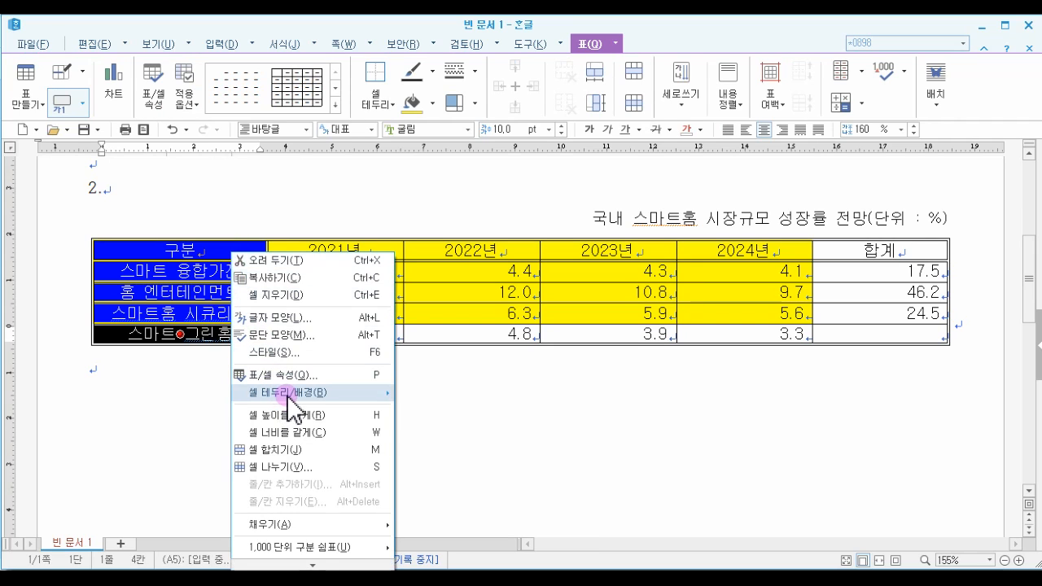
mouse_move(293, 399)
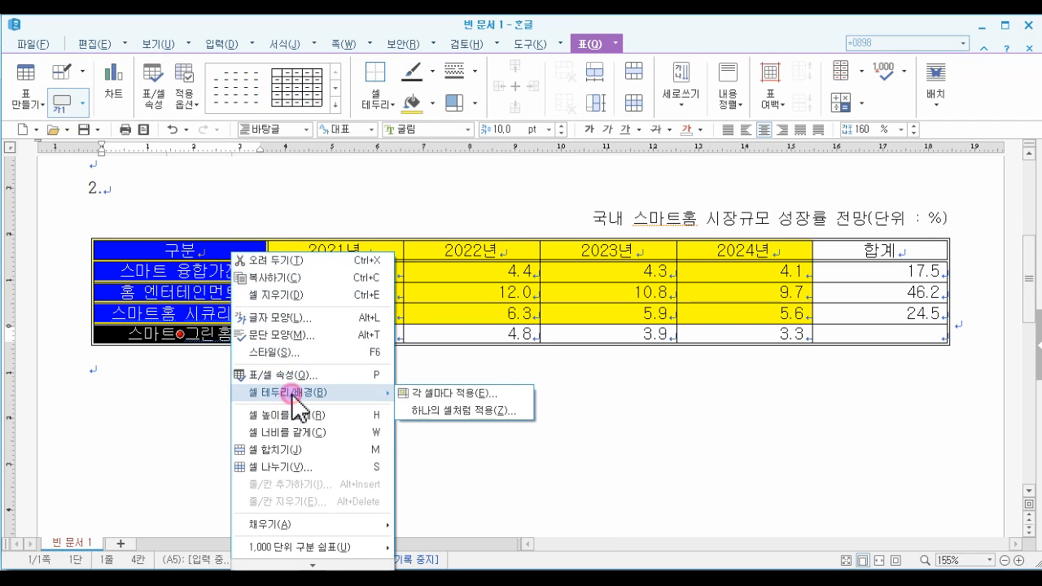
left_click(421, 393)
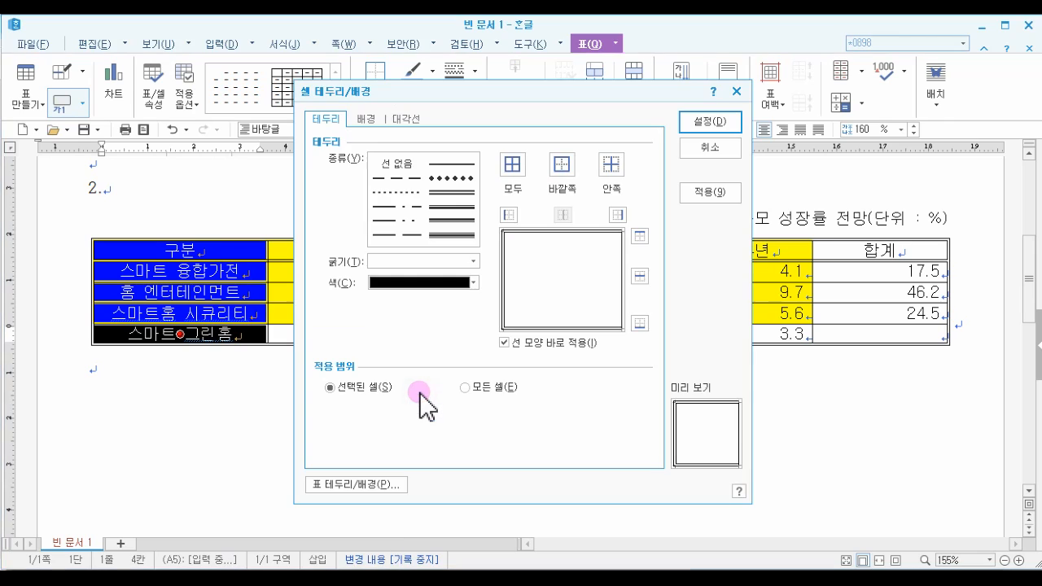
left_click(433, 195)
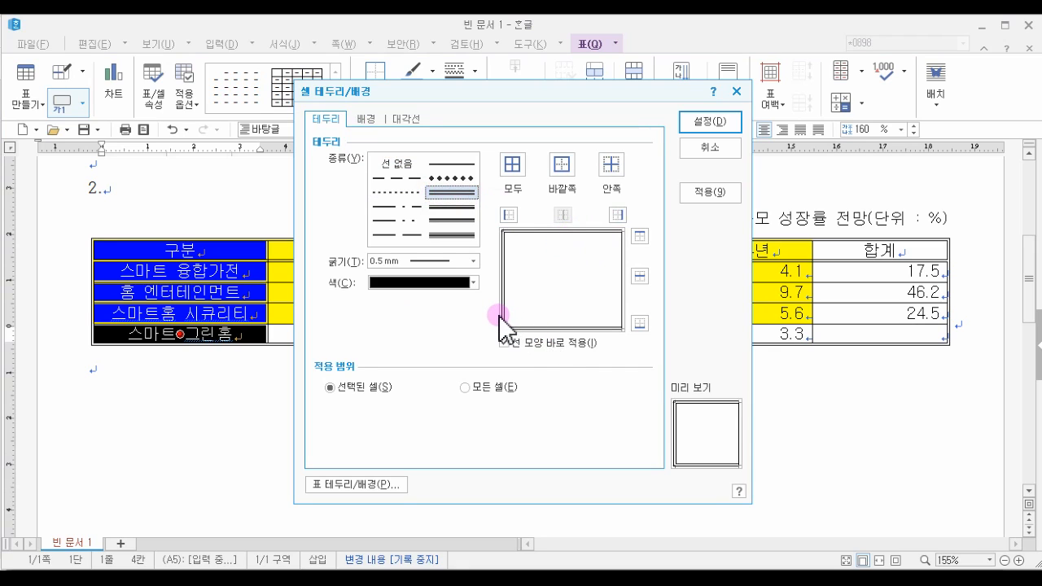
left_click(564, 170)
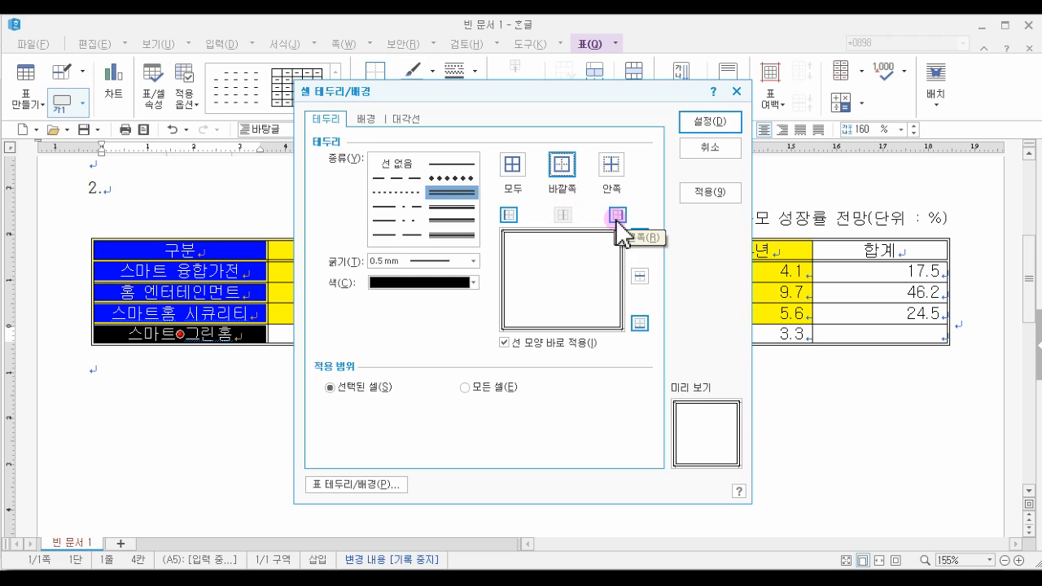
left_click(698, 122)
left_click(578, 395)
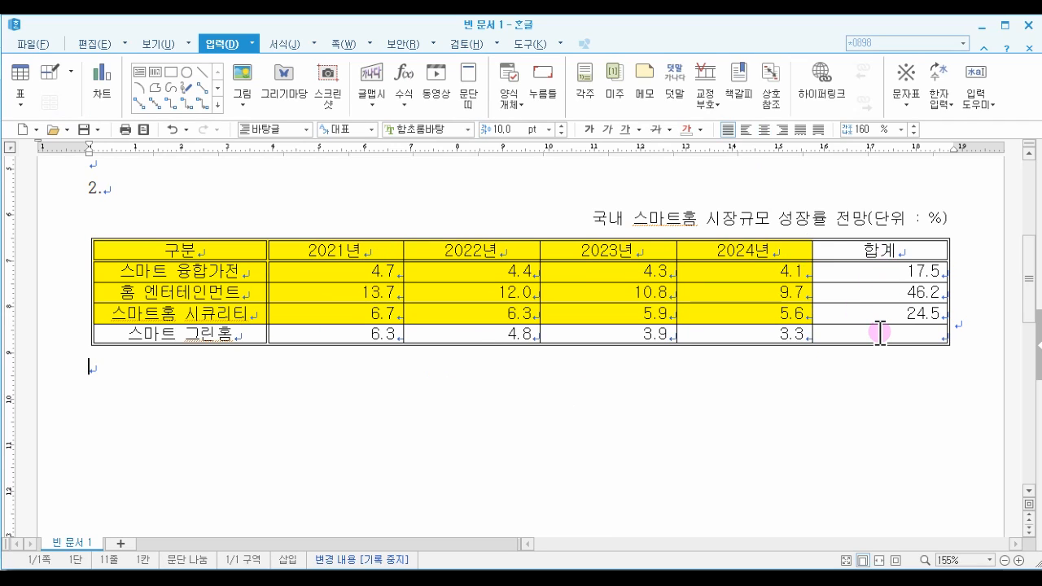
Step: Set a 0.1 mm solid line for both diagonal directions in the per-cell border settings of the empty 합계 cell in the 스마트 그린홈 row
left_click(849, 335)
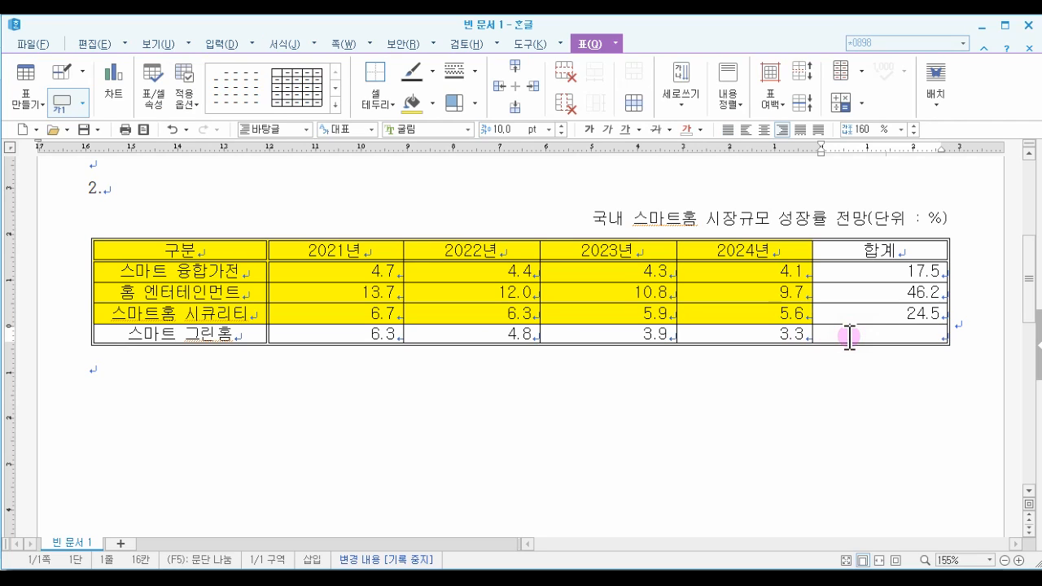
right_click(896, 332)
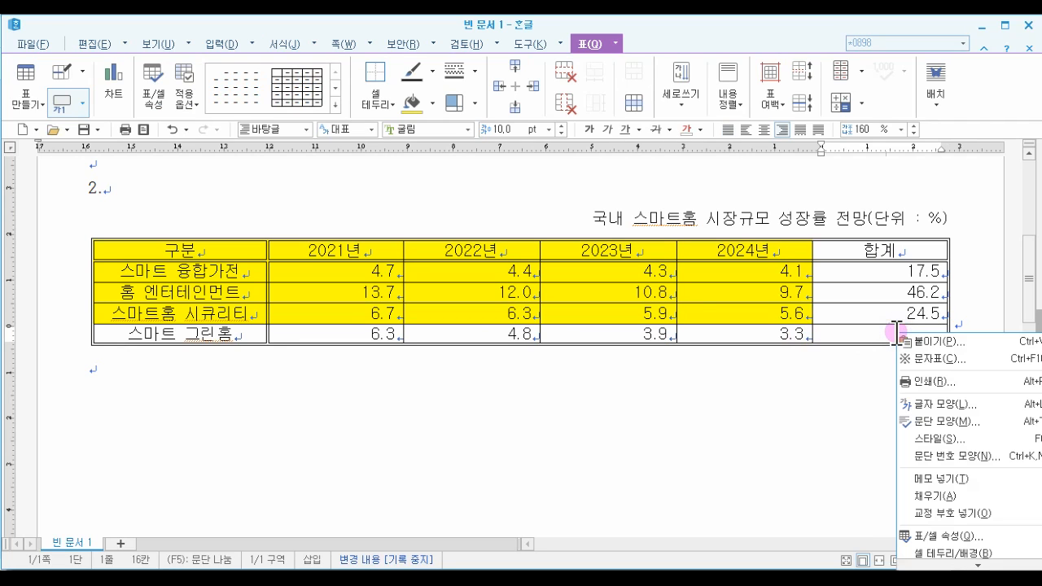
mouse_move(903, 553)
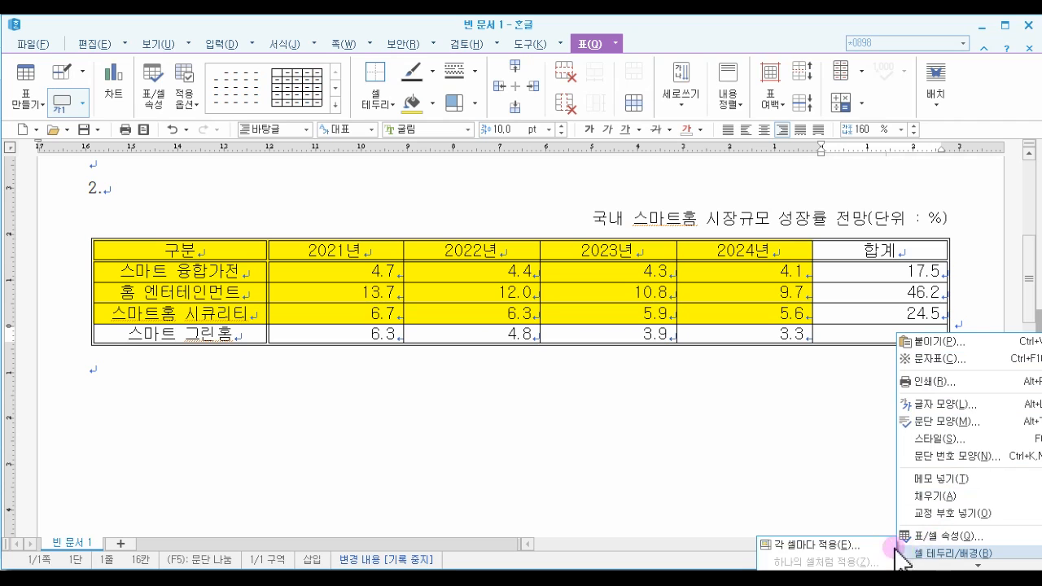
left_click(830, 545)
left_click(384, 161)
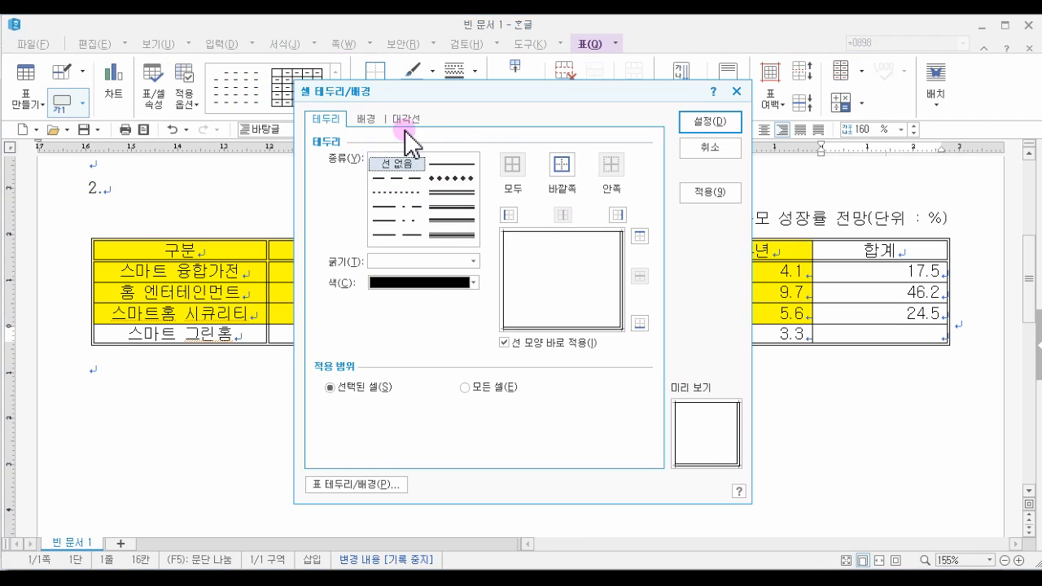
left_click(405, 119)
left_click_drag(419, 93, 344, 47)
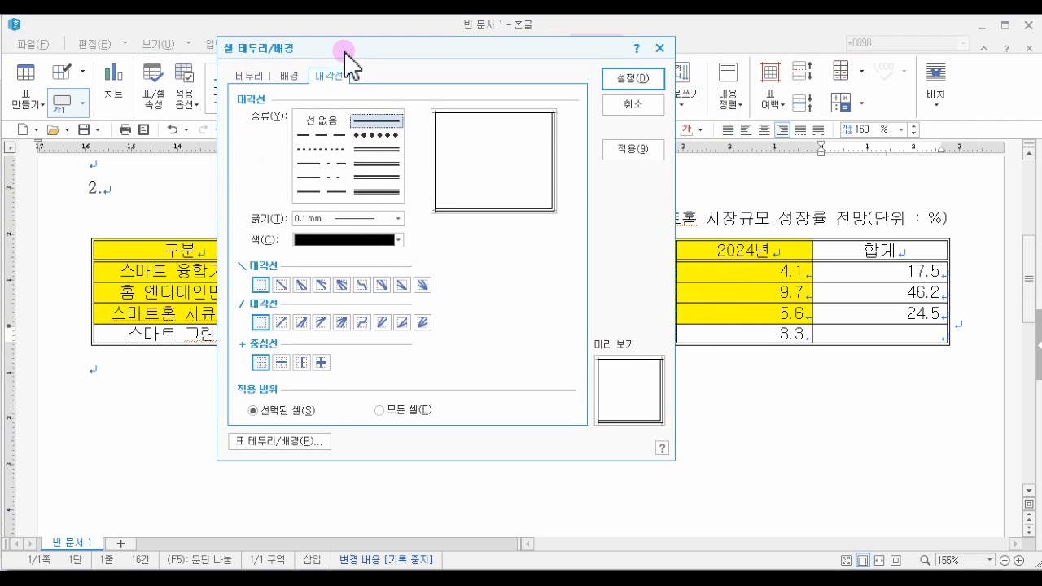
left_click(281, 285)
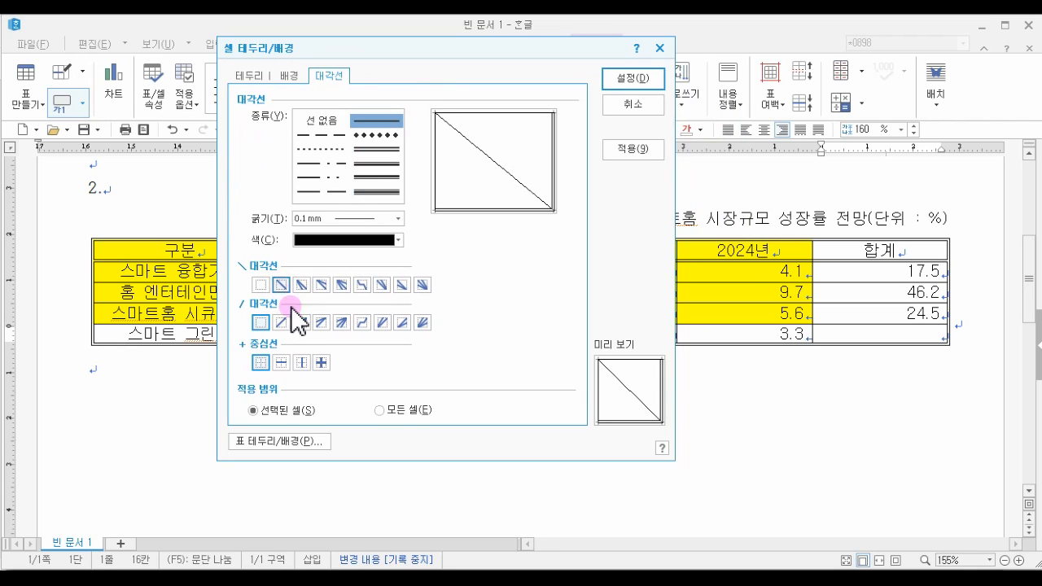
left_click(282, 323)
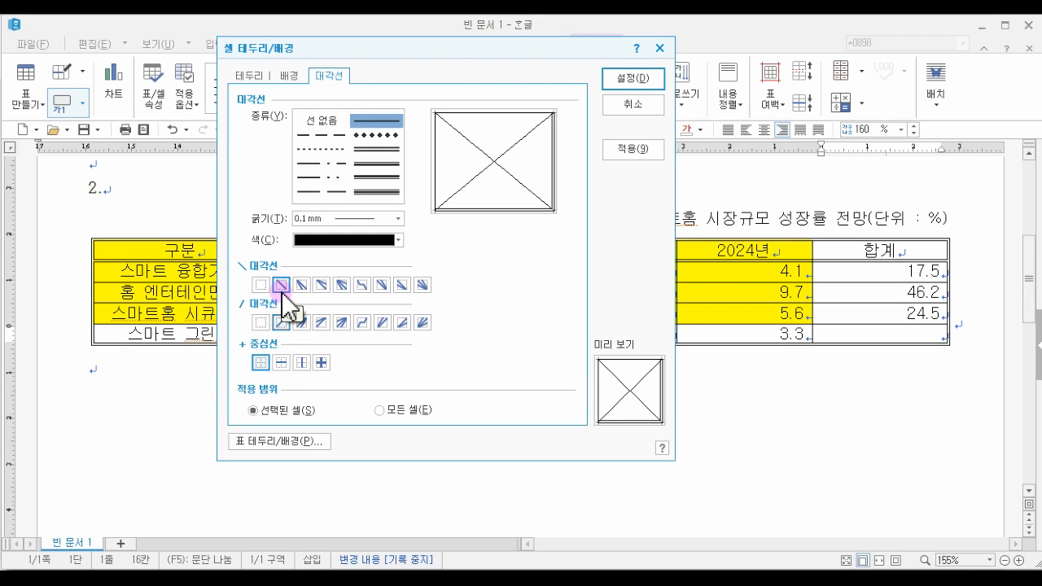
Step: Clear both diagonal directions in the cell's border settings and apply the settings
left_click(281, 290)
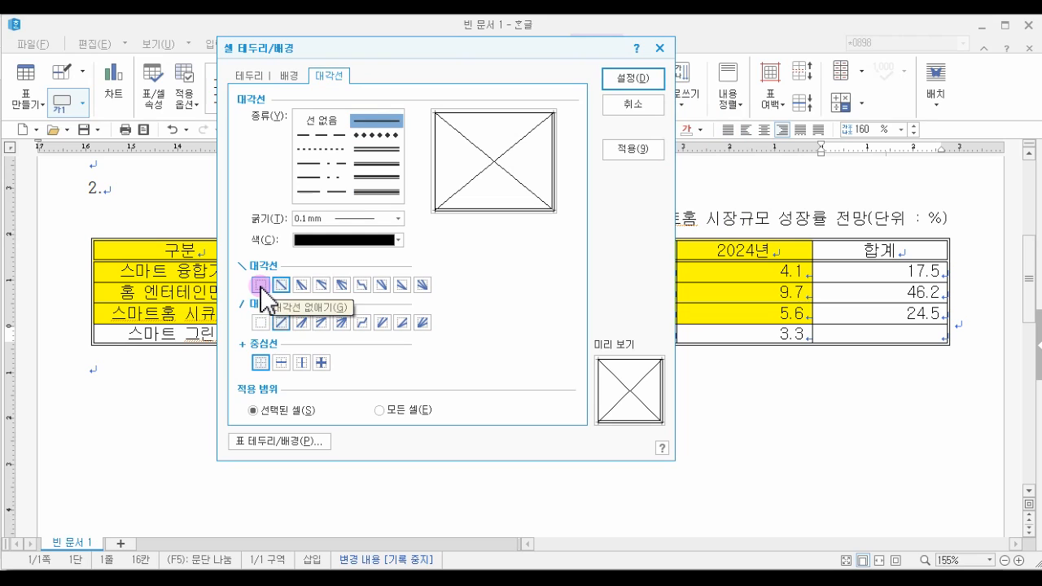
left_click(260, 285)
left_click(280, 323)
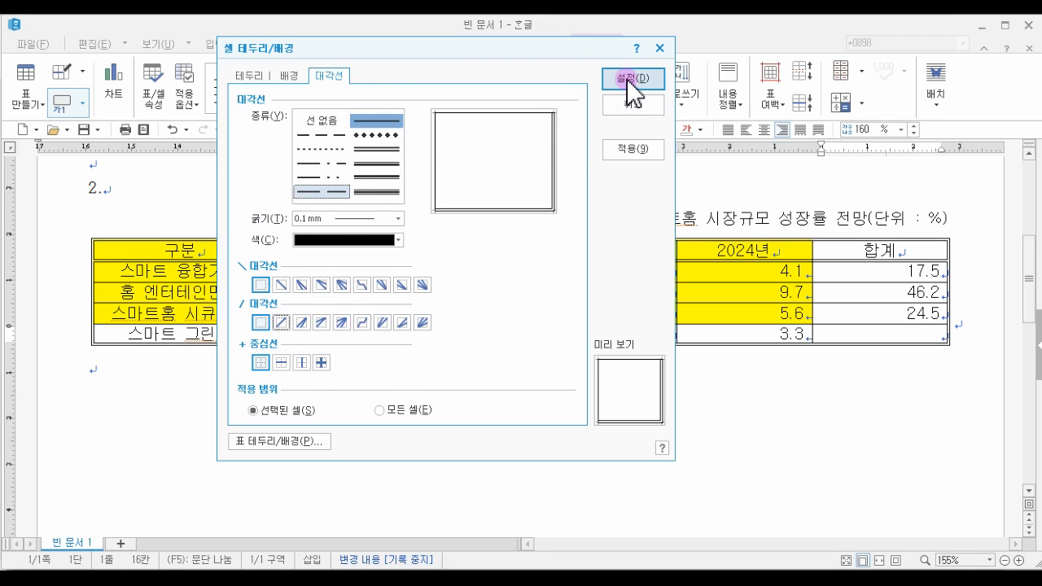
left_click(628, 81)
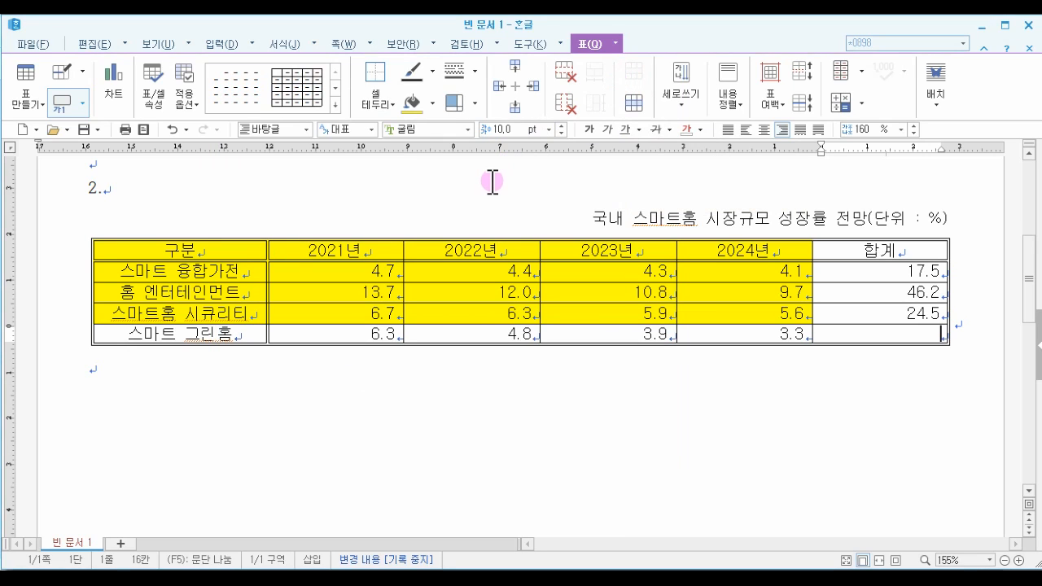
Step: Cross out the empty 합계 cell of the 스마트 그린홈 row with the downward (대각선 아래) and upward diagonal cell borders
left_click(864, 338)
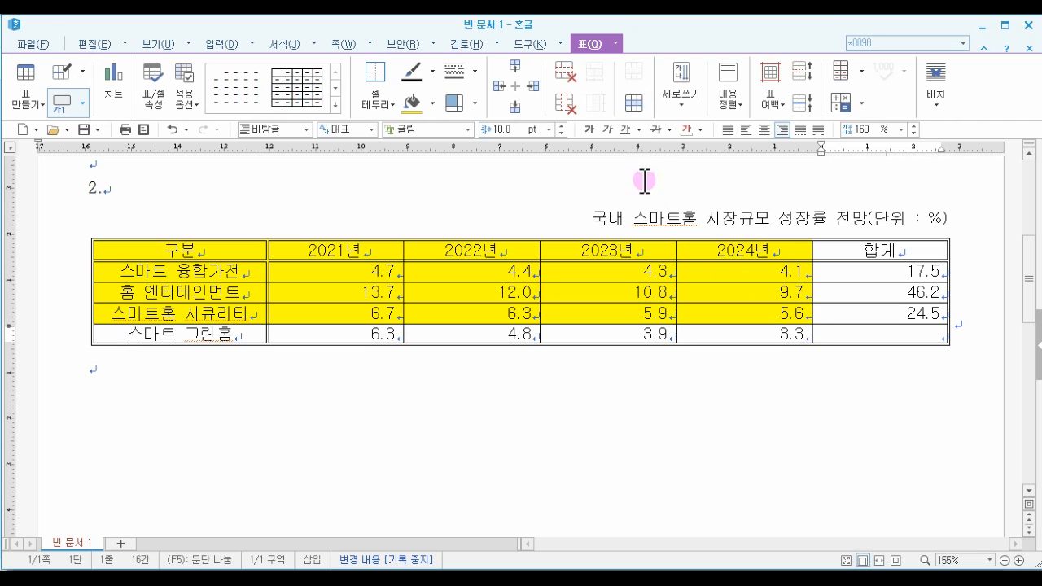
left_click(391, 105)
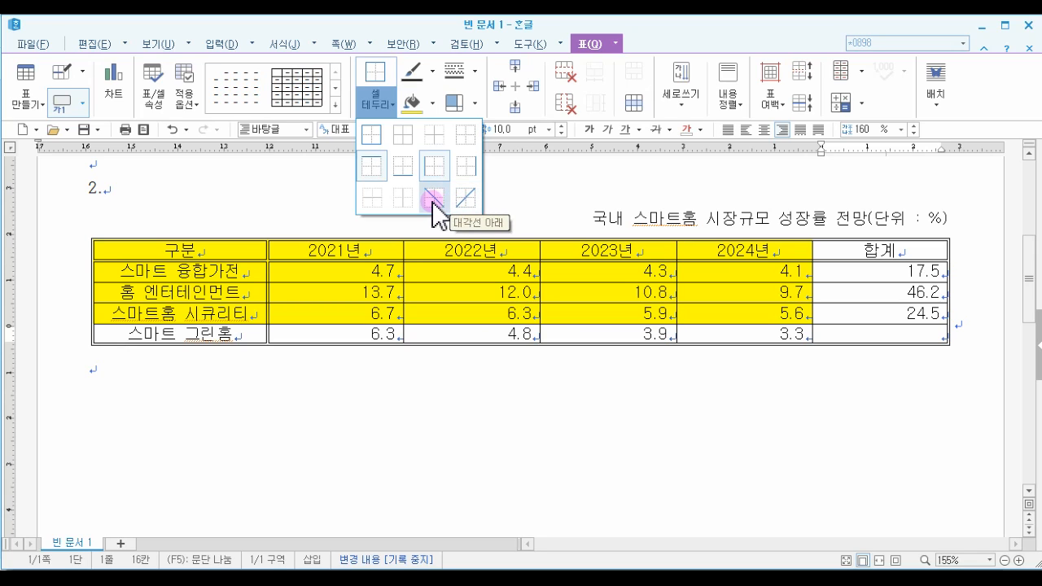
left_click(434, 198)
left_click(391, 105)
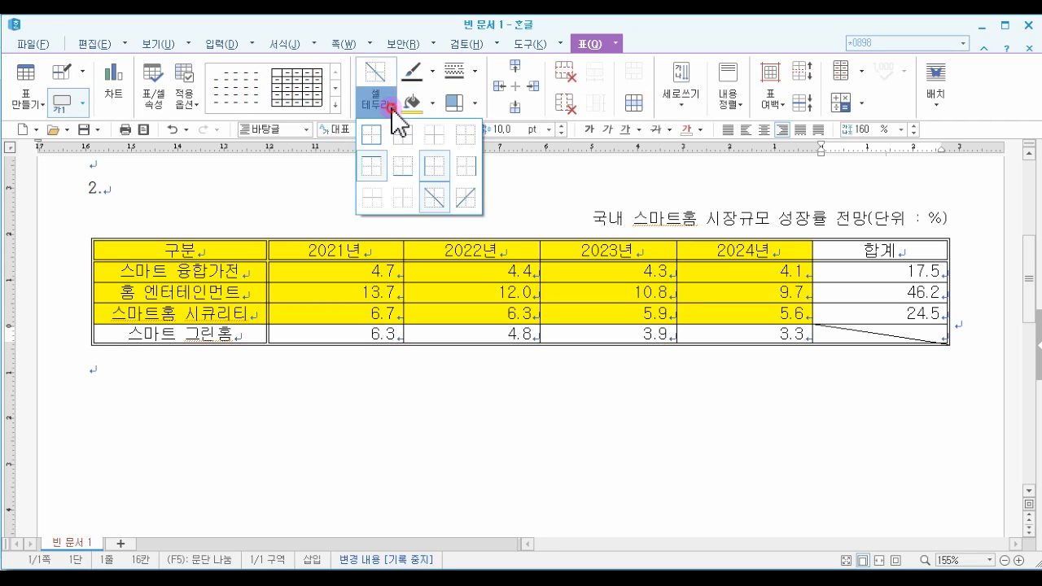
left_click(461, 203)
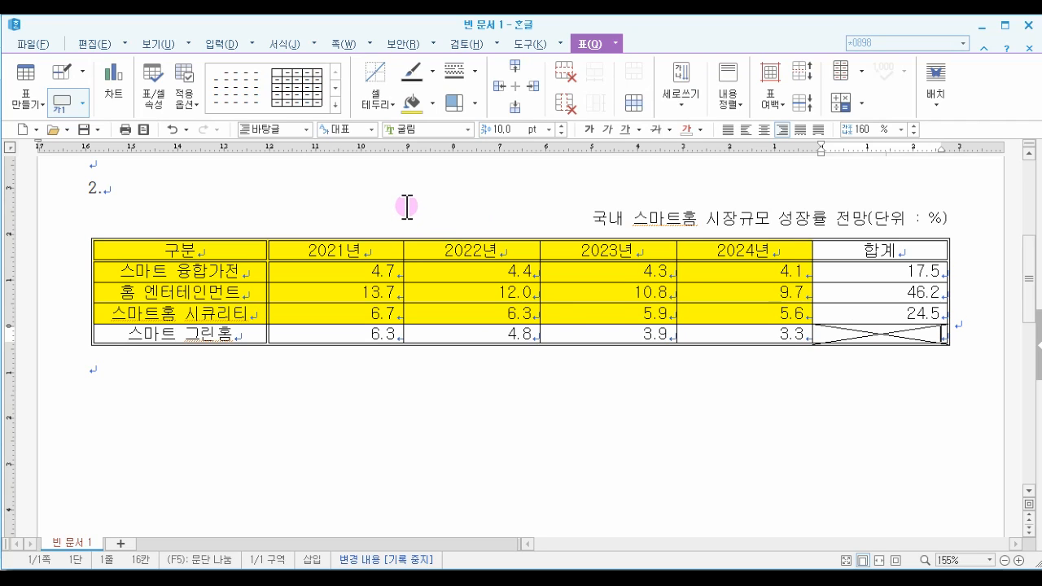
Step: Remove the downward diagonal from the crossed-out 합계 cell and add it again
left_click(389, 105)
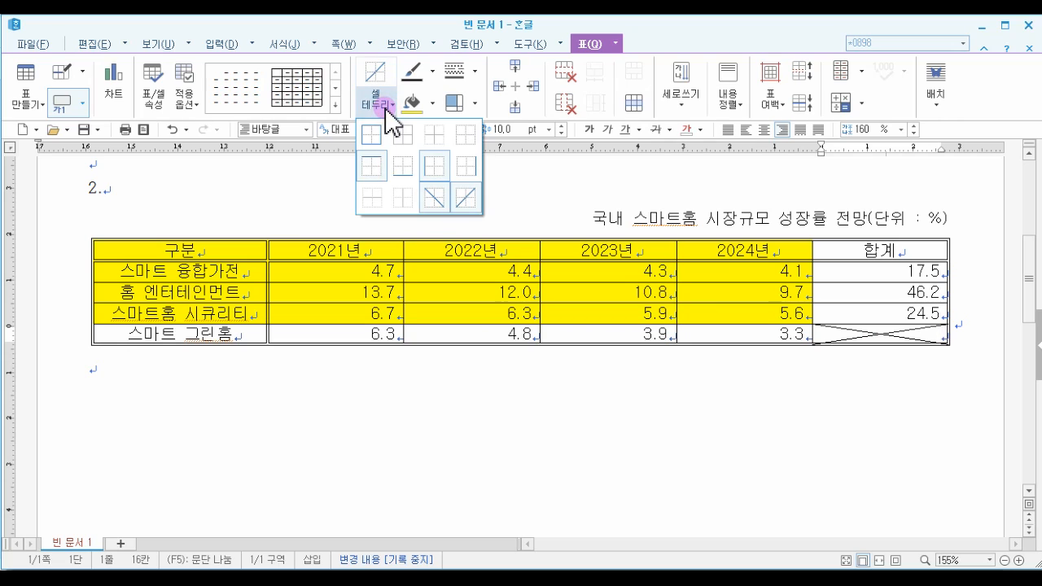
left_click(436, 205)
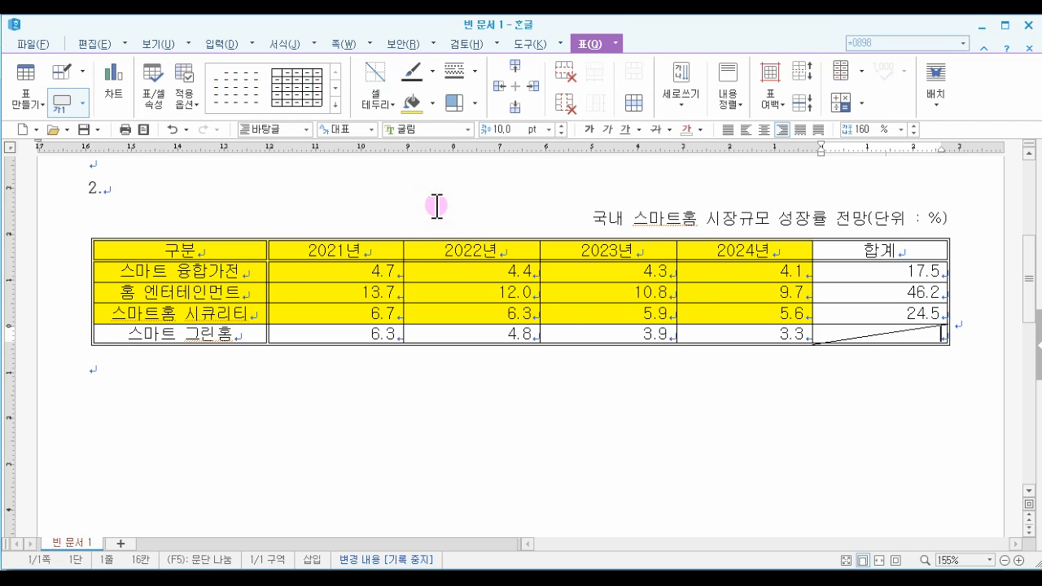
left_click(388, 105)
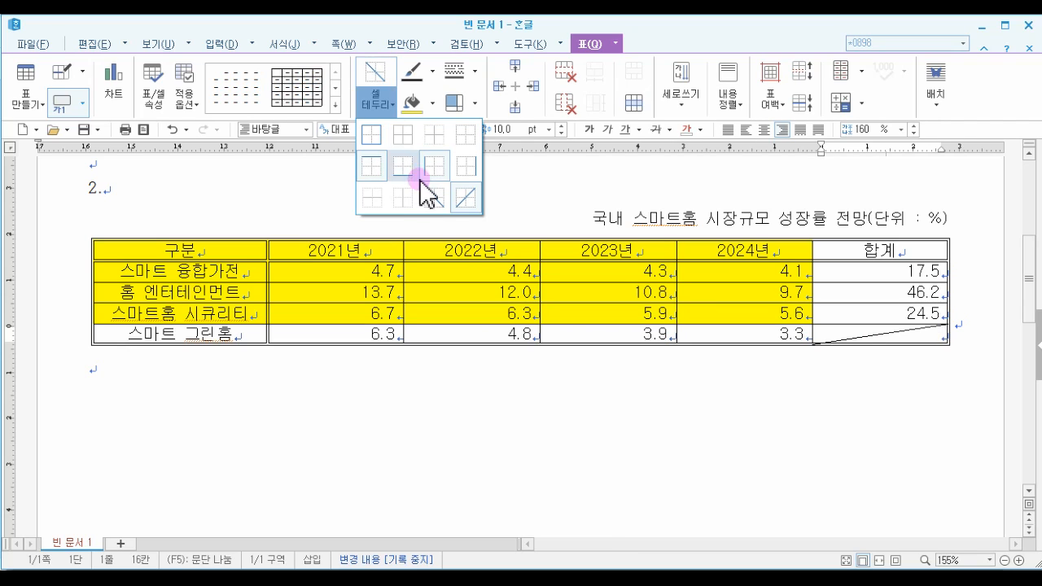
left_click(434, 199)
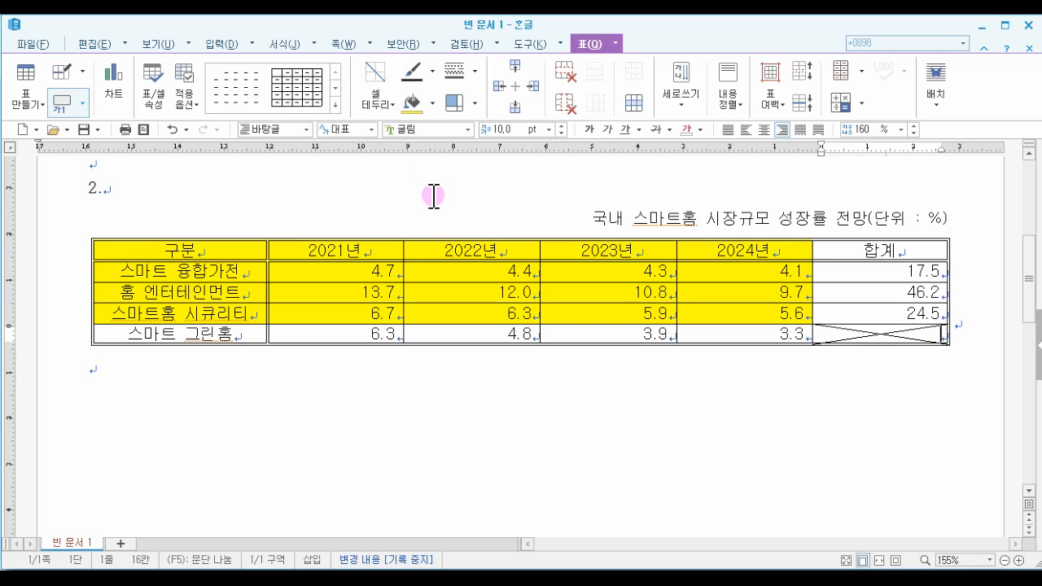
left_click(458, 250)
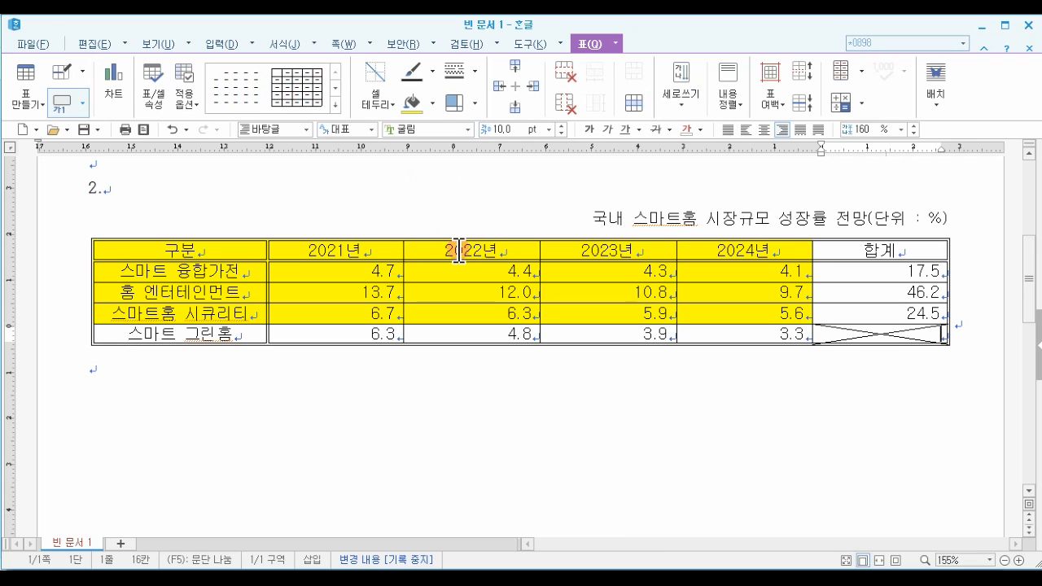